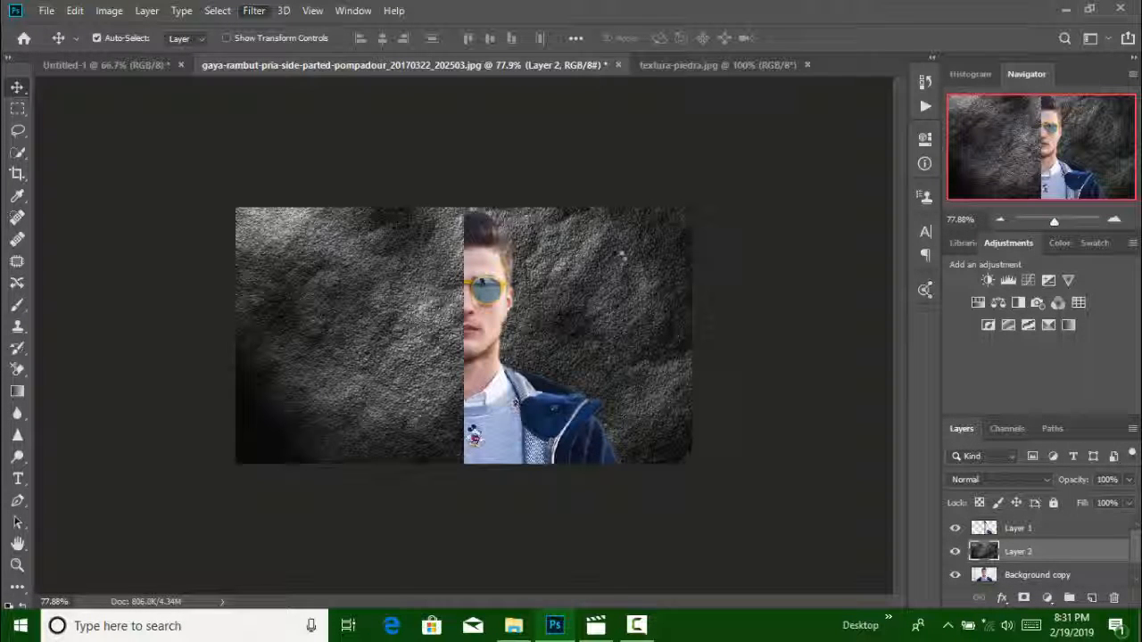
# Merge Layer 1 and Layer 2 into a single layer
pyautogui.hotkey('ctrl', 'shift', 'a')
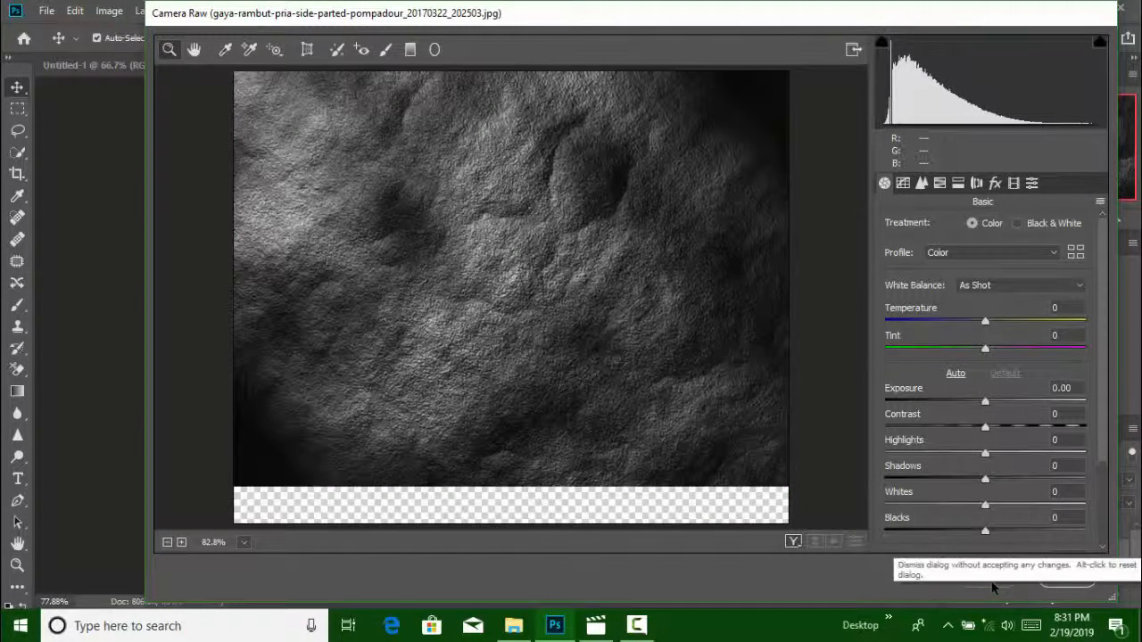
pyautogui.click(988, 578)
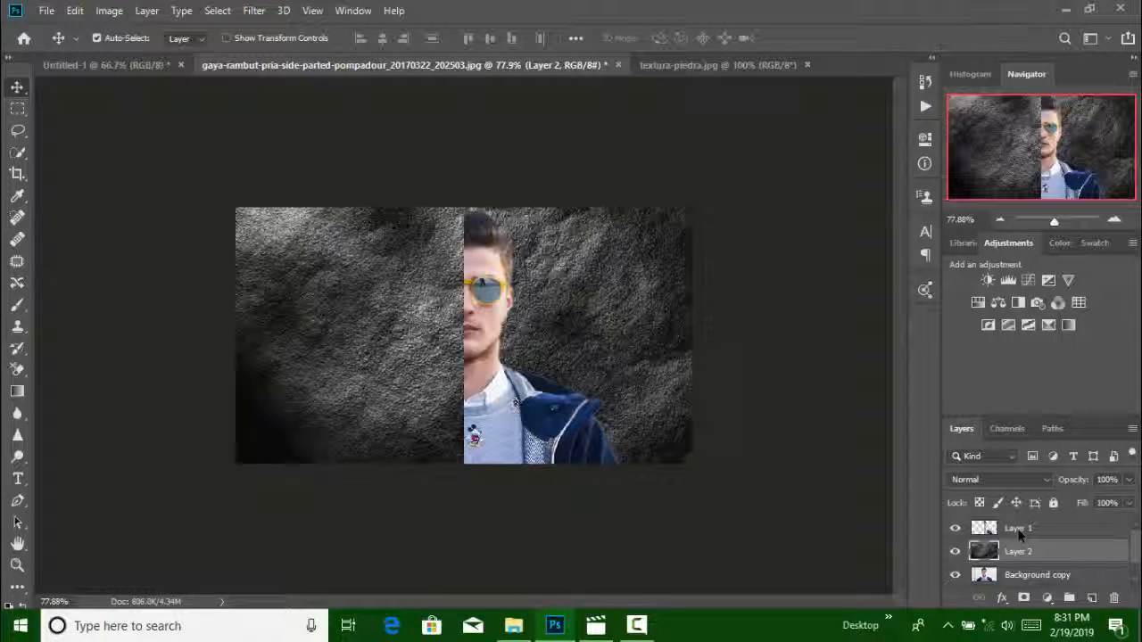
pyautogui.keyDown('shift'); pyautogui.click(1020, 533); pyautogui.keyUp('shift')
pyautogui.rightClick(1021, 536)
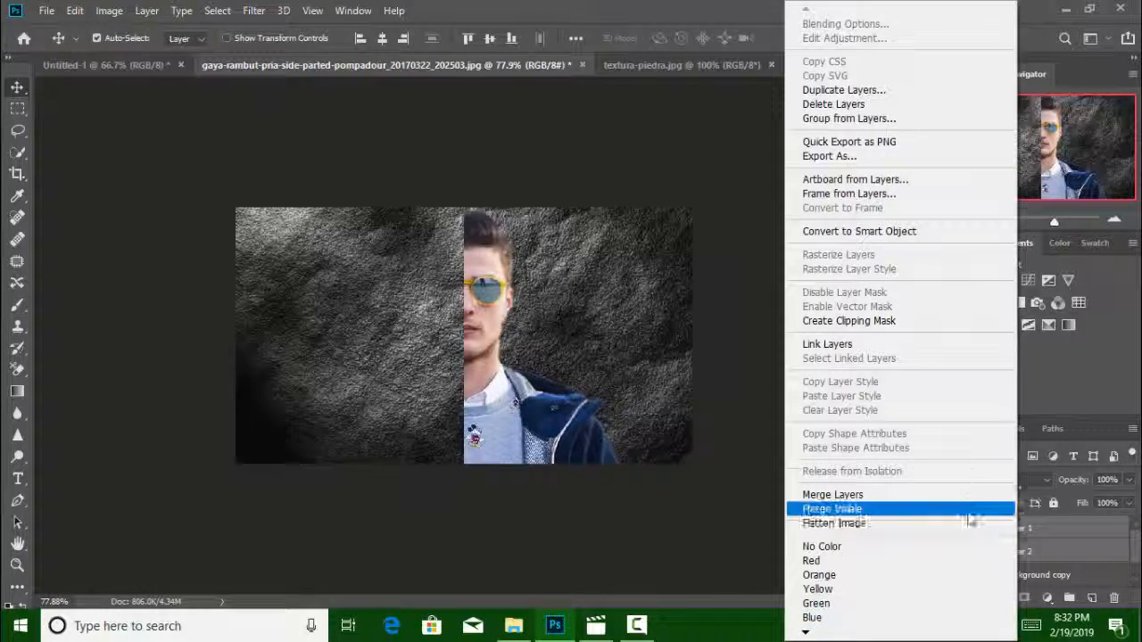
pyautogui.click(966, 496)
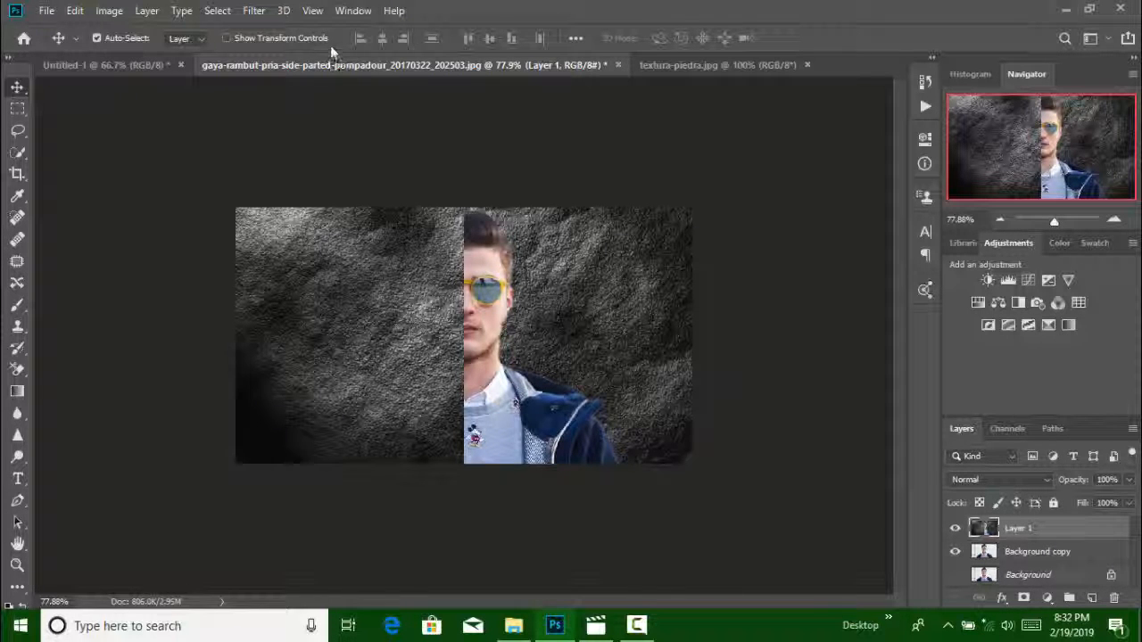
# Start a Camera Raw adjustment on the merged layer with Temperature +1, Tint +2 and Exposure -0.30
pyautogui.click(253, 10)
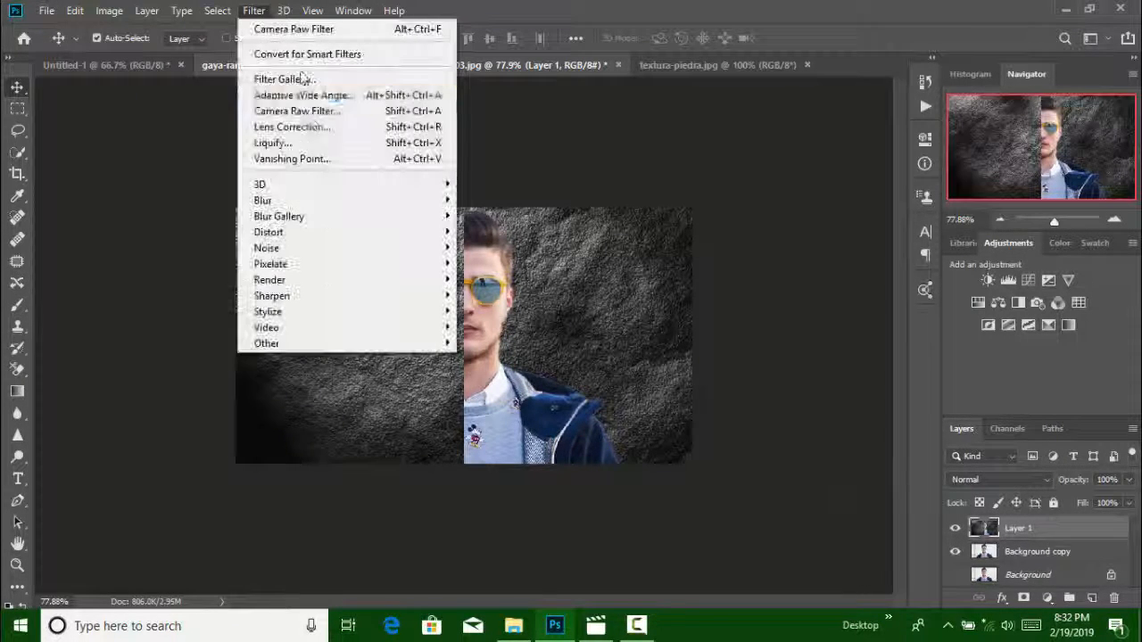
pyautogui.click(297, 111)
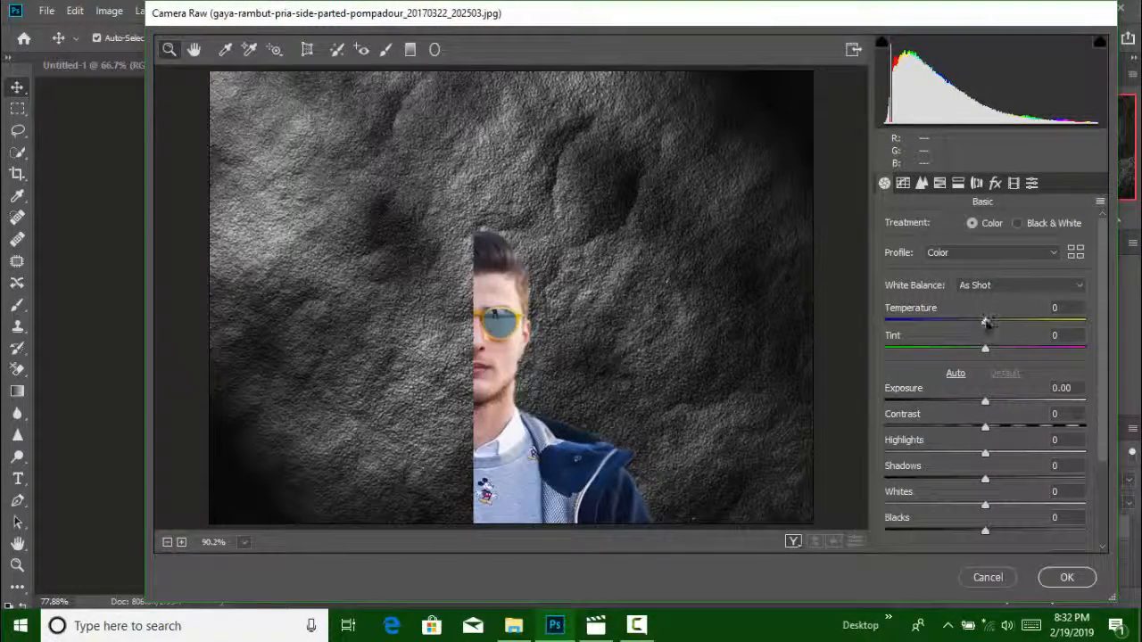
pyautogui.moveTo(985, 327); pyautogui.dragTo(1008, 353)
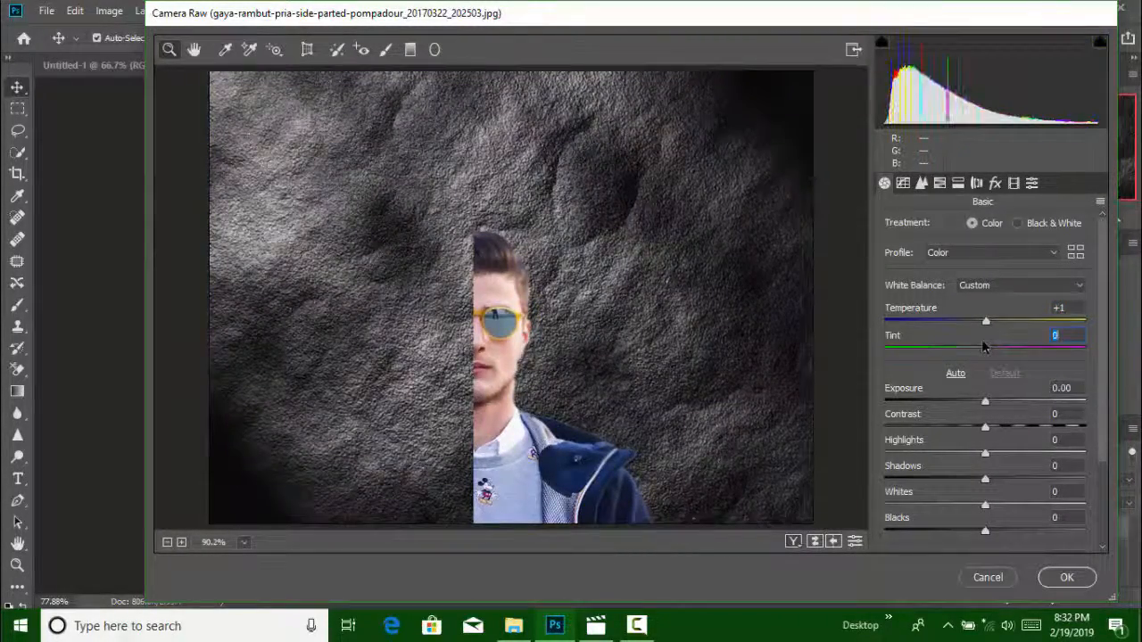
pyautogui.moveTo(953, 346); pyautogui.dragTo(986, 348)
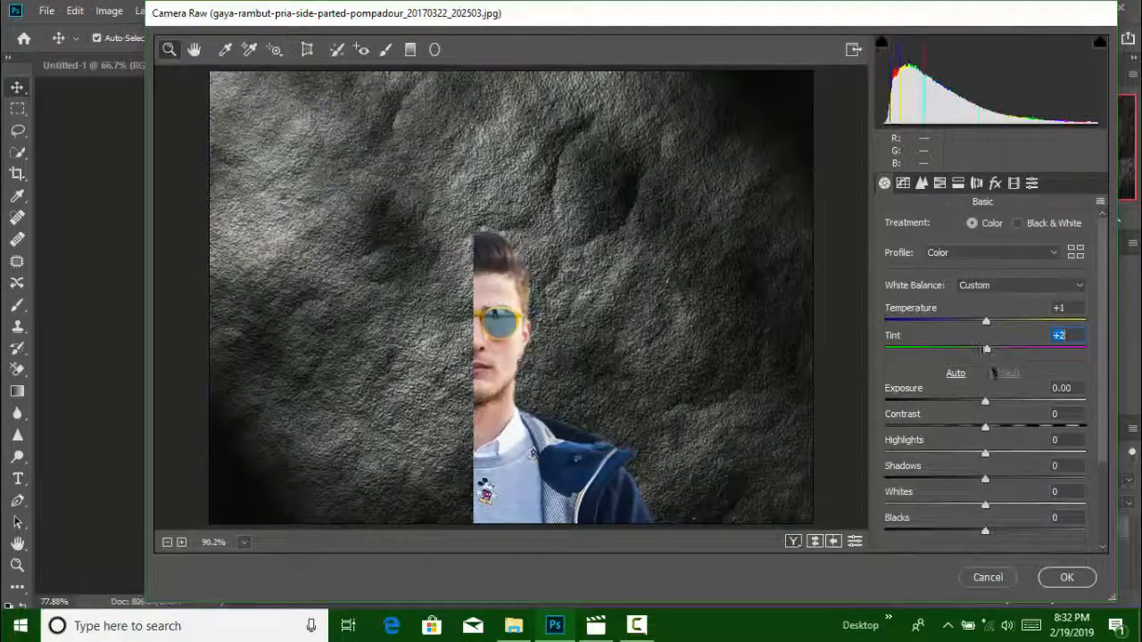
pyautogui.moveTo(974, 403)
pyautogui.mouseDown()
pyautogui.moveTo(957, 403)
pyautogui.moveTo(988, 403)
pyautogui.moveTo(965, 401)
pyautogui.mouseUp()
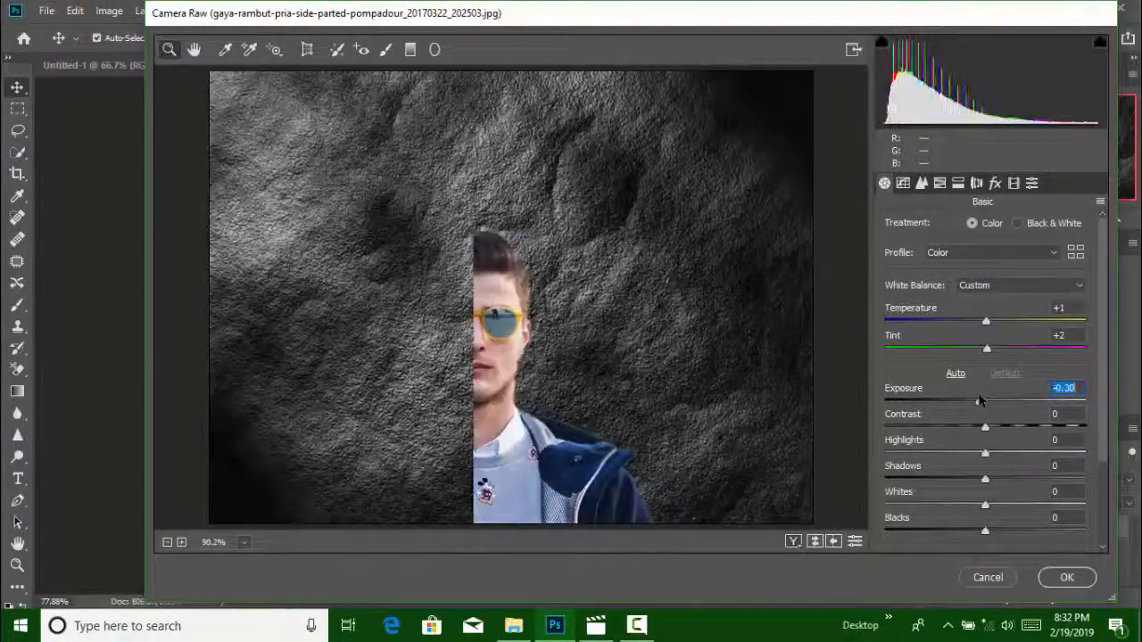
# Set Highlights to -34 and Shadows to +92 in the Camera Raw adjustment
pyautogui.moveTo(986, 456); pyautogui.dragTo(1029, 457)
pyautogui.doubleClick(1051, 455)
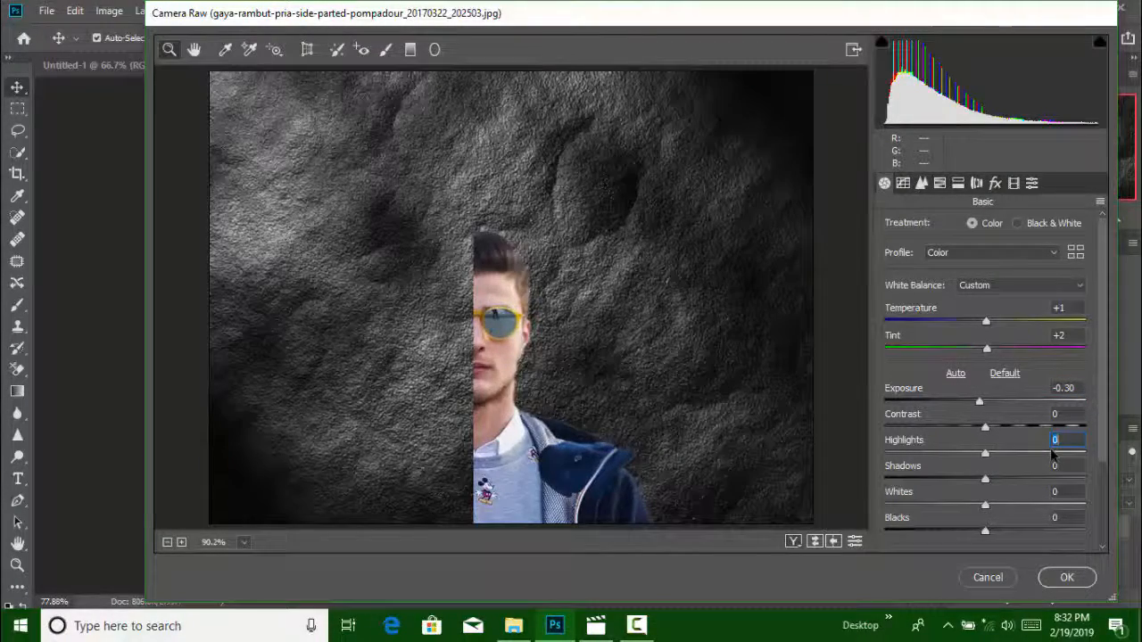
pyautogui.moveTo(1050, 455); pyautogui.dragTo(1028, 460)
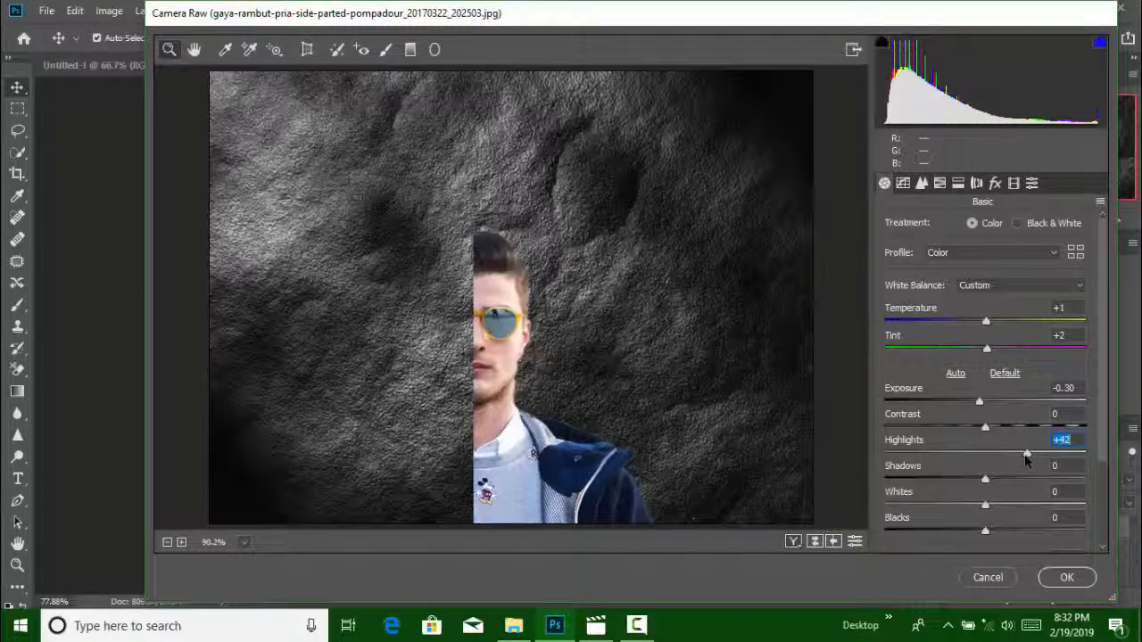
pyautogui.moveTo(999, 454); pyautogui.dragTo(950, 455)
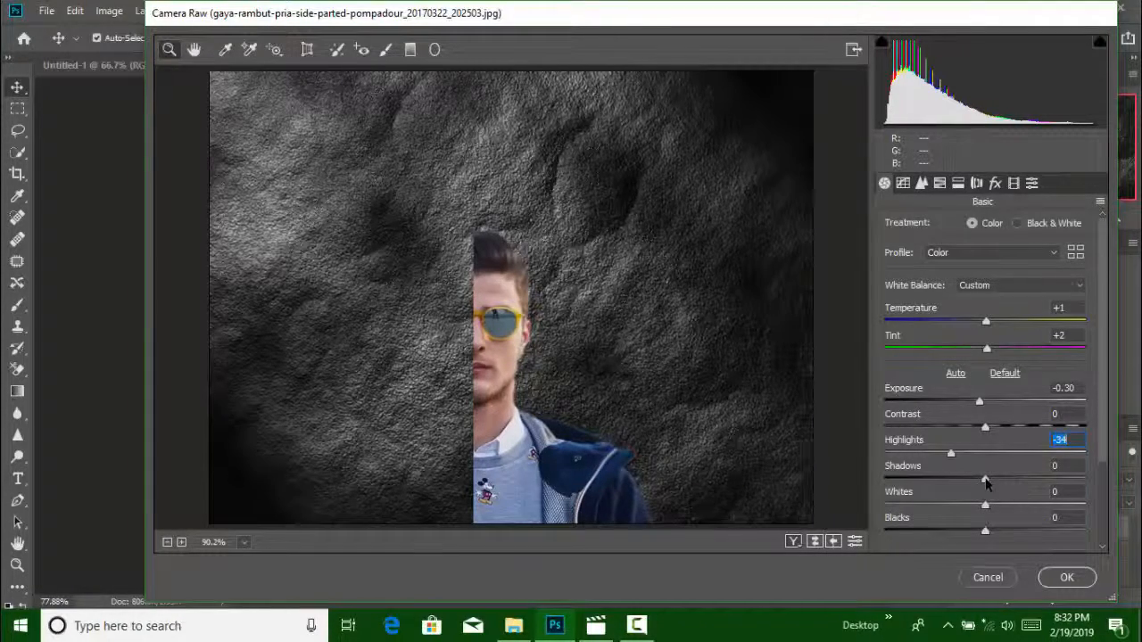
pyautogui.moveTo(1010, 481); pyautogui.dragTo(1077, 479)
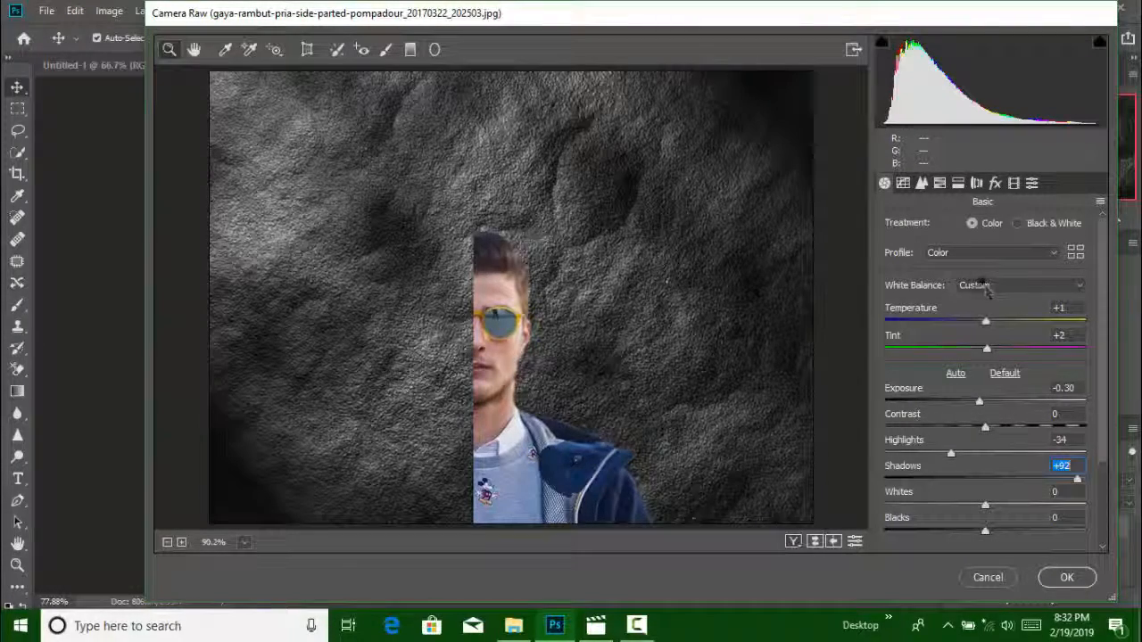
# Set the post-crop vignetting amount to -24 and apply the Camera Raw filter
pyautogui.click(995, 182)
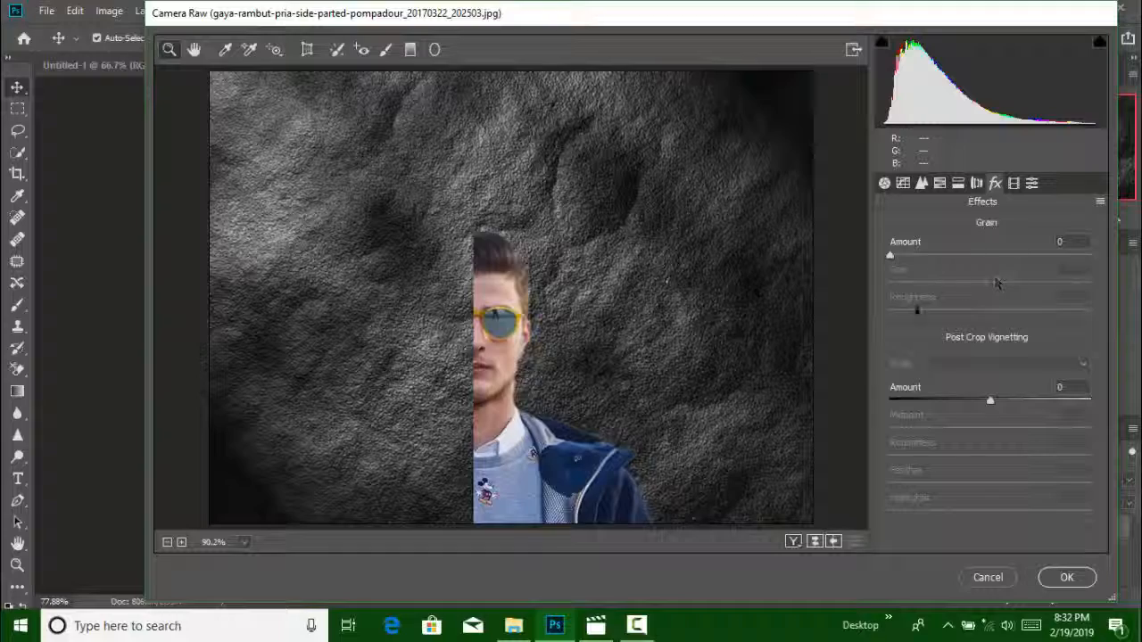
pyautogui.moveTo(990, 401); pyautogui.dragTo(966, 403)
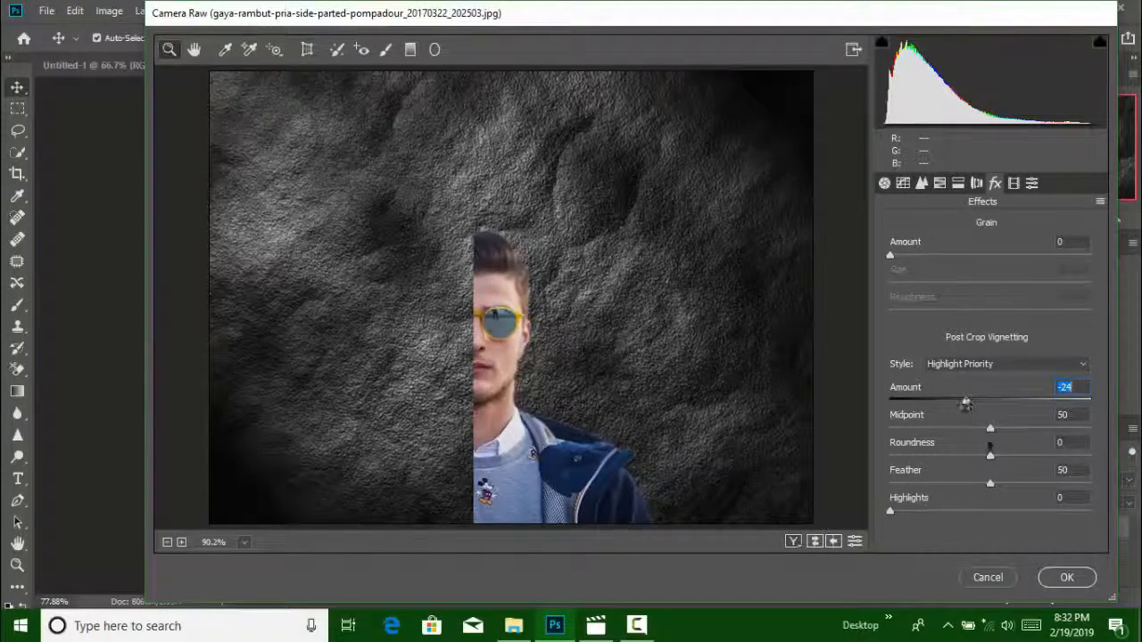
pyautogui.click(1067, 577)
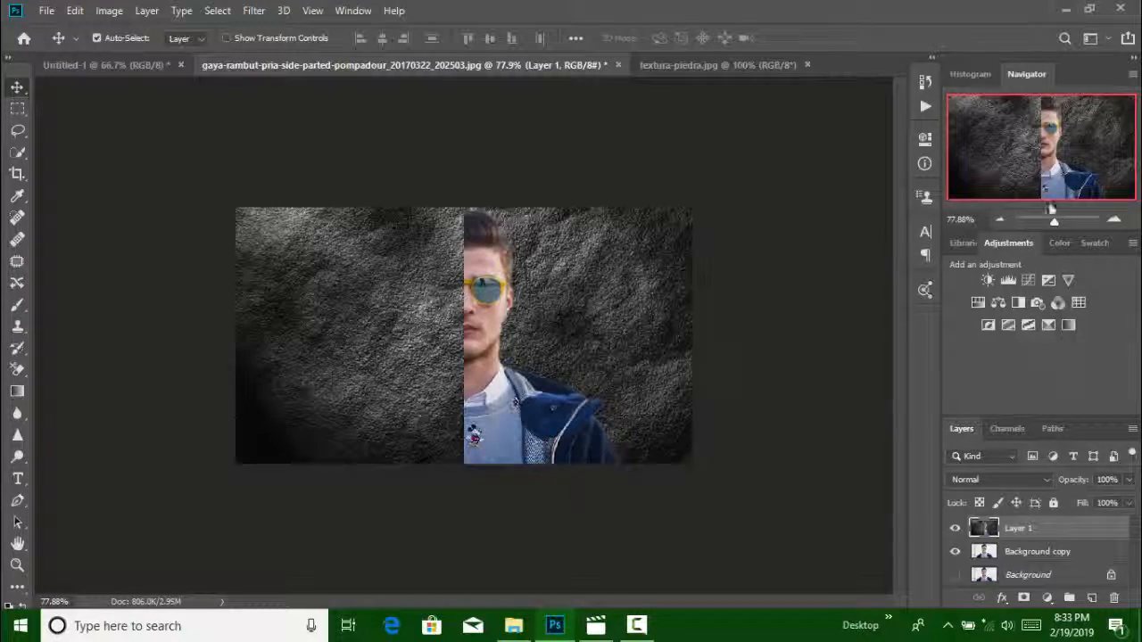
# Try a stroke across the forehead with a soft 18 px brush and undo it
pyautogui.moveTo(1055, 222); pyautogui.dragTo(1064, 219)
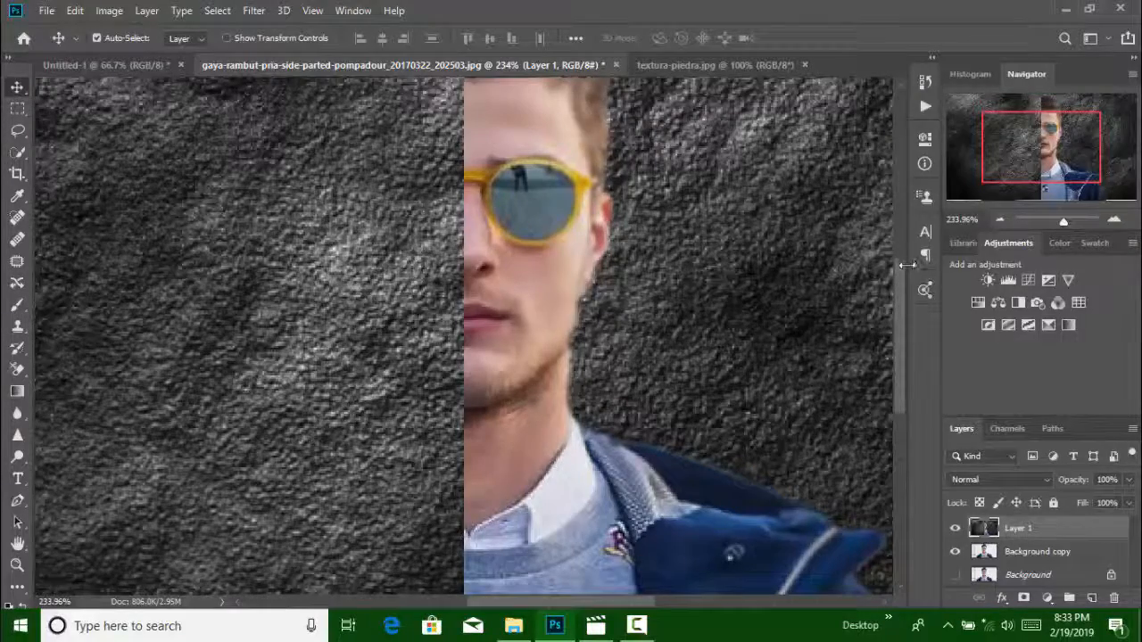
pyautogui.scroll(-1, 899, 266)
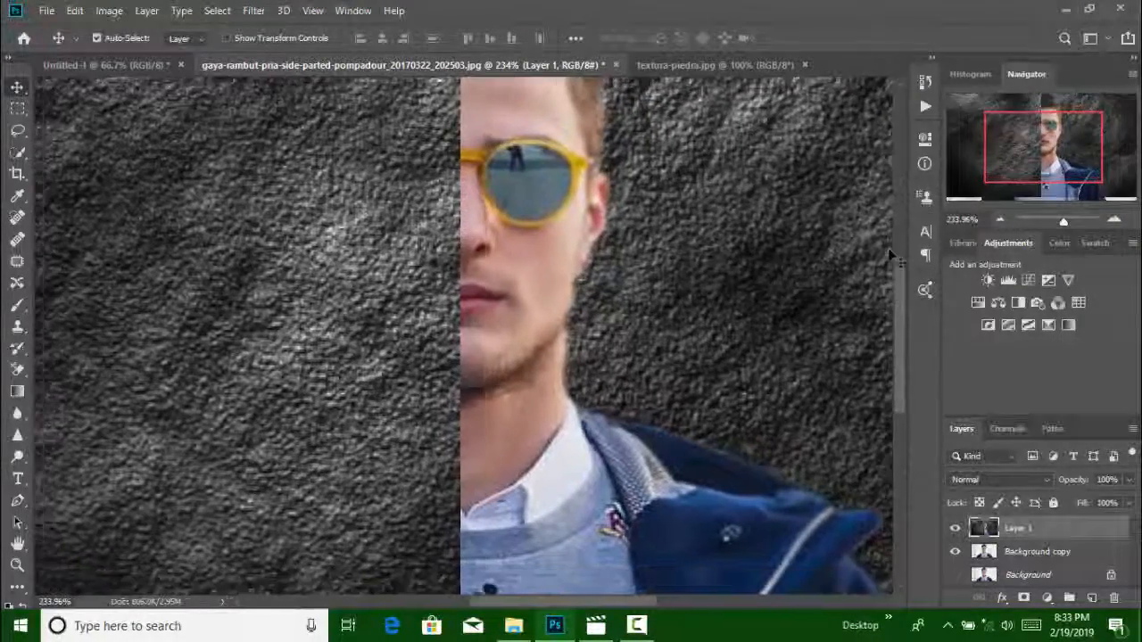
pyautogui.moveTo(896, 262); pyautogui.dragTo(890, 219)
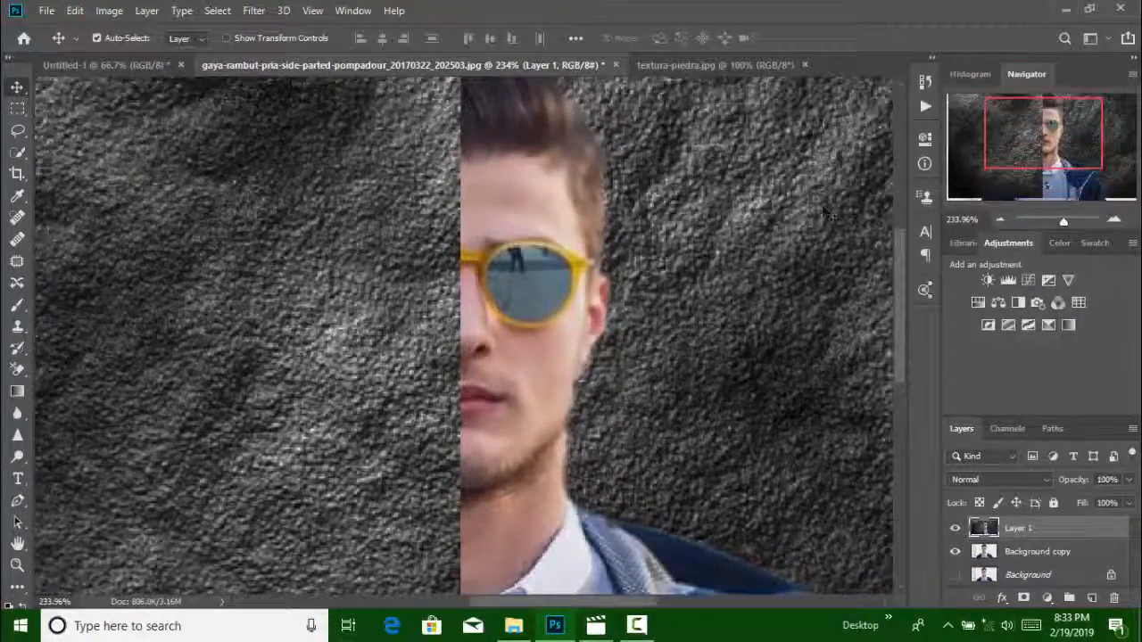
pyautogui.click(17, 305)
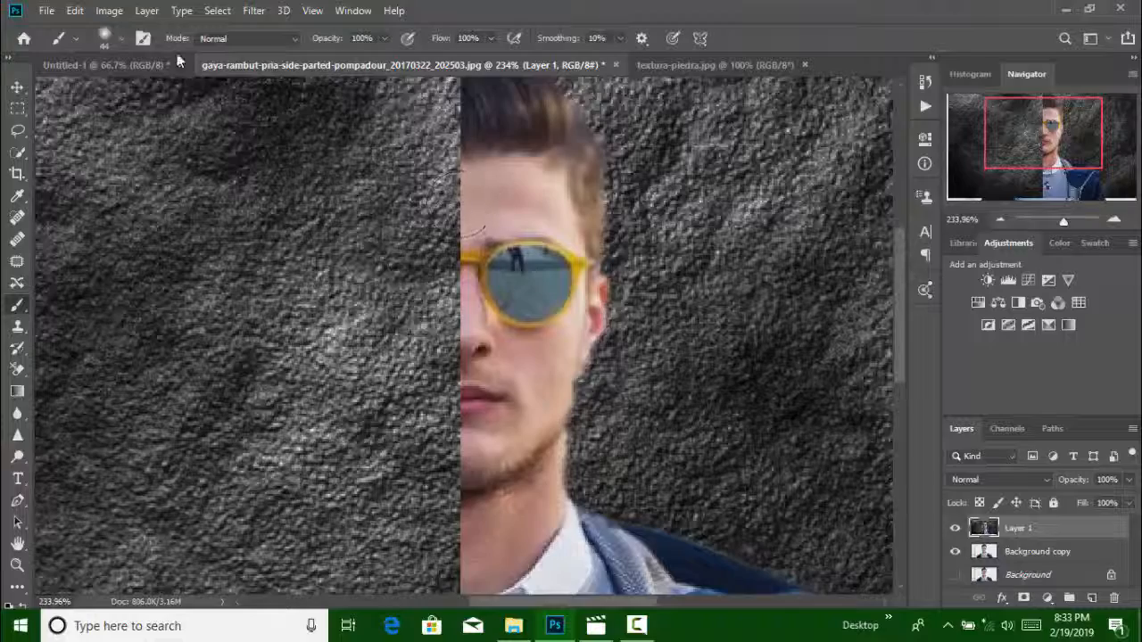
pyautogui.click(123, 42)
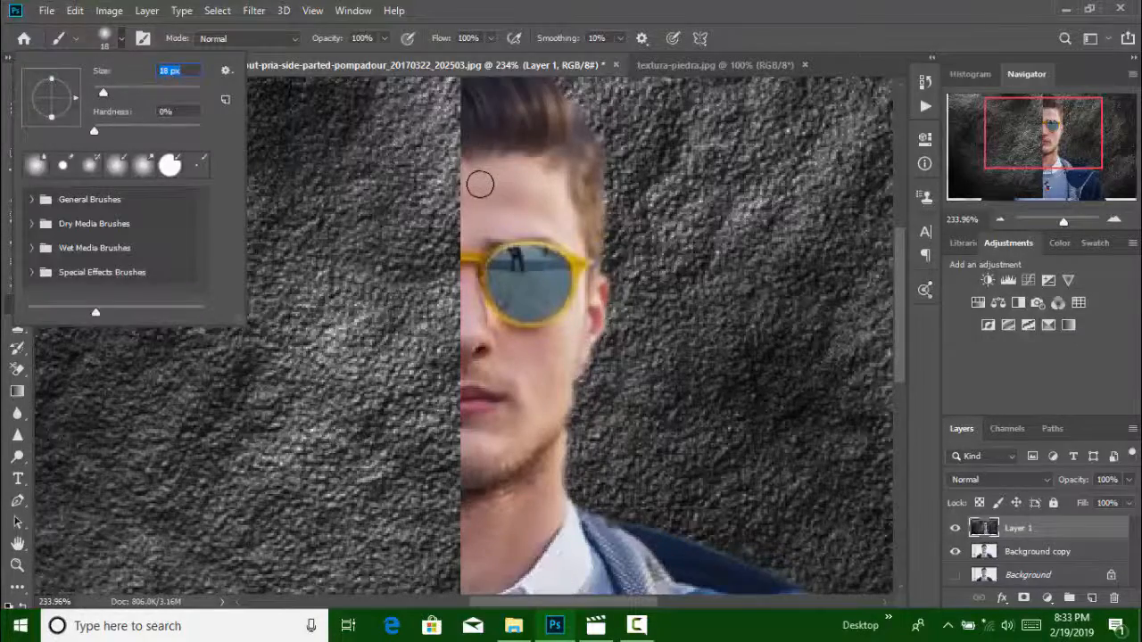
pyautogui.moveTo(481, 183); pyautogui.dragTo(514, 190)
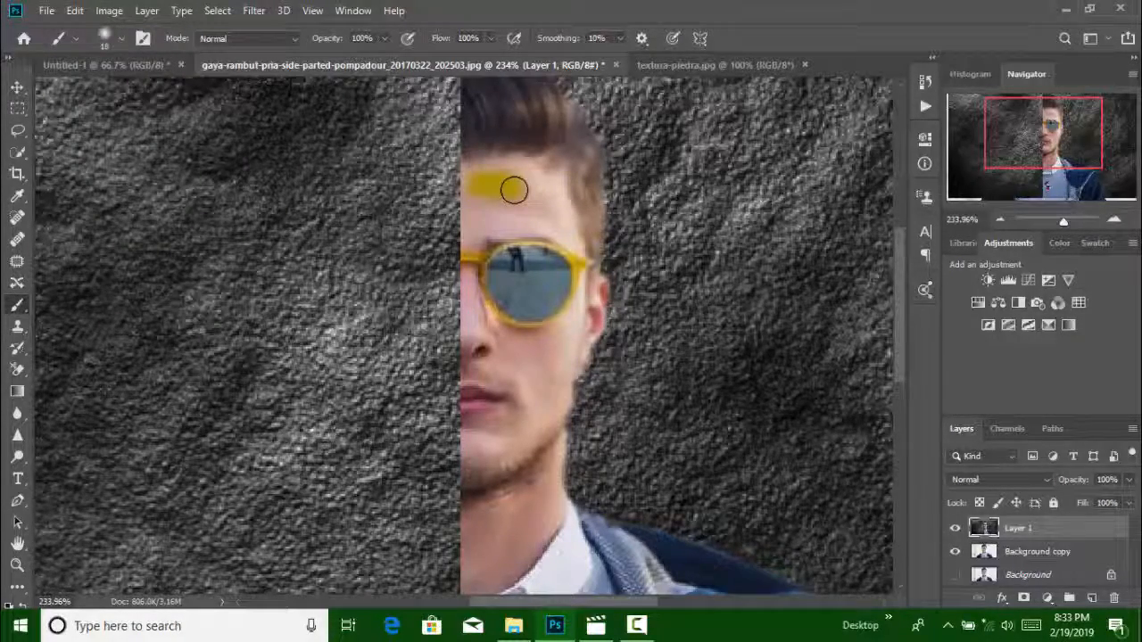
pyautogui.hotkey('ctrl', 'z')
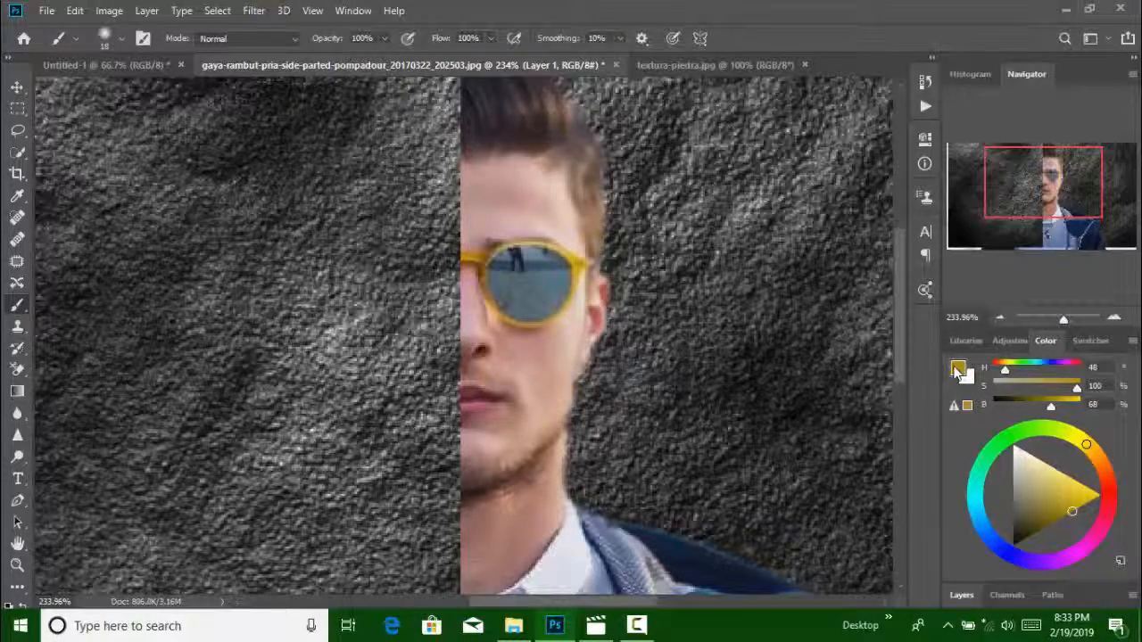
# Set the foreground color to pure white
pyautogui.click(957, 370)
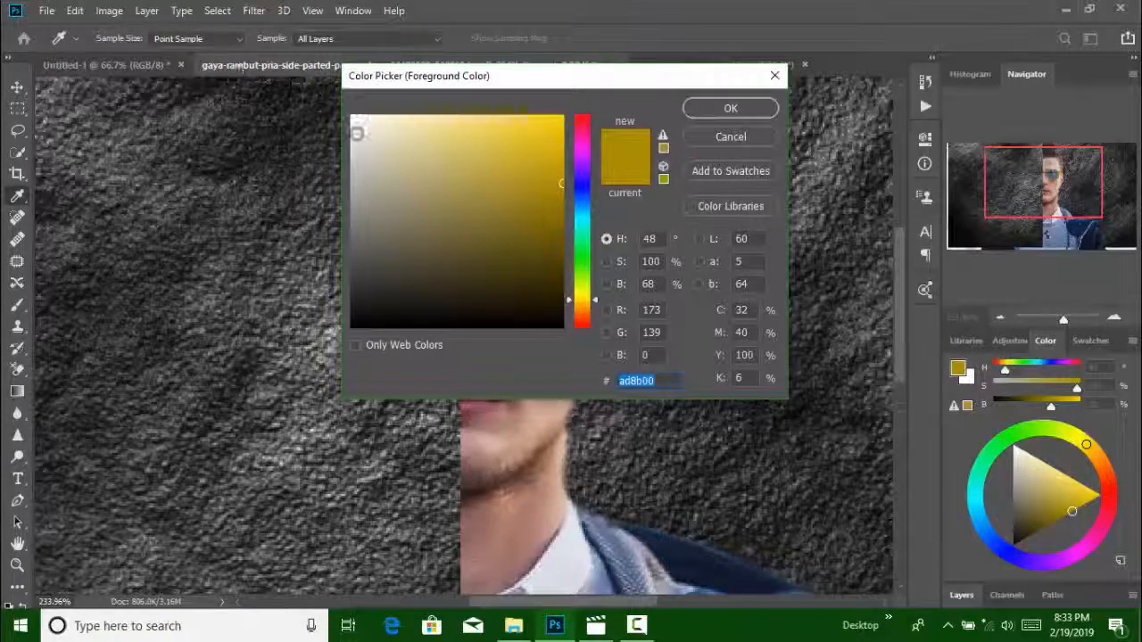
pyautogui.click(356, 120)
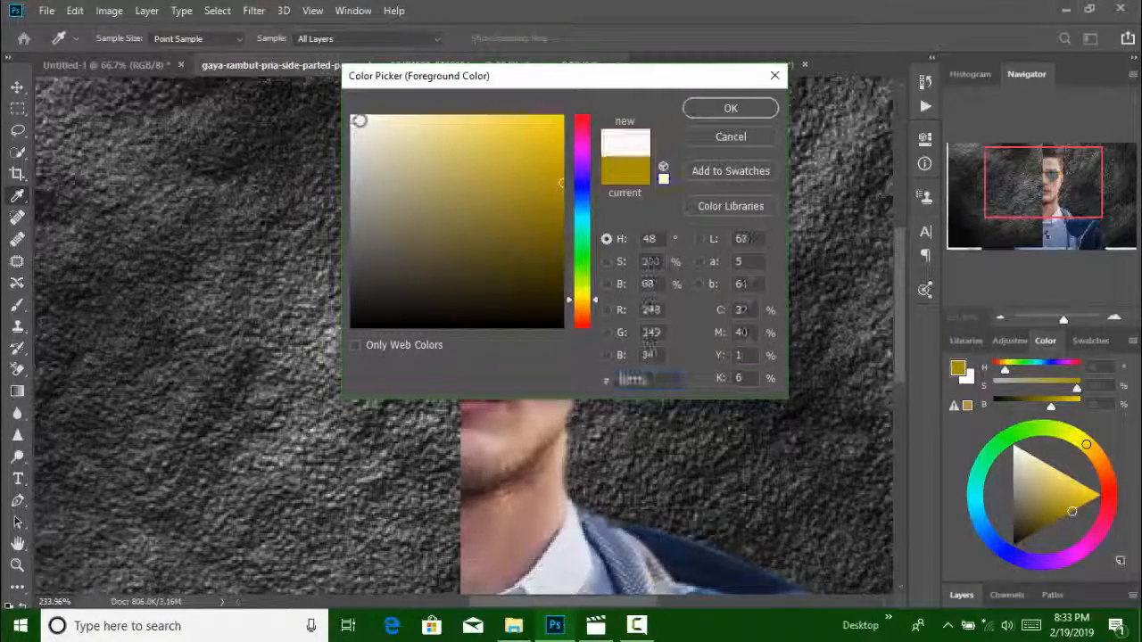
pyautogui.moveTo(362, 119); pyautogui.dragTo(349, 116)
pyautogui.click(730, 108)
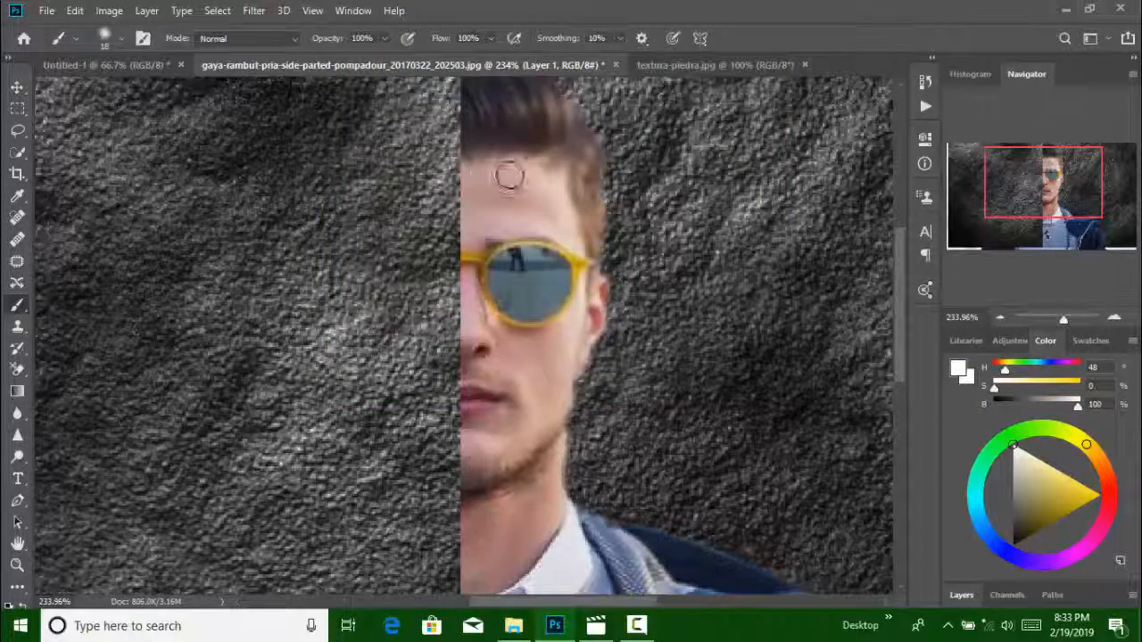
# Paint the visible half of the face, the ear and the neck white with the brush on Layer 1
pyautogui.moveTo(510, 177)
pyautogui.mouseDown()
pyautogui.moveTo(543, 189)
pyautogui.moveTo(568, 240)
pyautogui.moveTo(503, 220)
pyautogui.moveTo(472, 237)
pyautogui.moveTo(470, 222)
pyautogui.moveTo(512, 195)
pyautogui.moveTo(467, 247)
pyautogui.moveTo(461, 288)
pyautogui.moveTo(476, 342)
pyautogui.moveTo(484, 327)
pyautogui.mouseUp()
pyautogui.hotkey('ctrl', 'z')
pyautogui.moveTo(453, 184)
pyautogui.mouseDown()
pyautogui.moveTo(543, 204)
pyautogui.moveTo(530, 179)
pyautogui.moveTo(552, 192)
pyautogui.moveTo(567, 229)
pyautogui.moveTo(504, 220)
pyautogui.moveTo(470, 238)
pyautogui.moveTo(471, 214)
pyautogui.moveTo(481, 203)
pyautogui.moveTo(514, 211)
pyautogui.moveTo(487, 216)
pyautogui.moveTo(472, 259)
pyautogui.moveTo(474, 348)
pyautogui.moveTo(488, 341)
pyautogui.moveTo(471, 337)
pyautogui.moveTo(481, 340)
pyautogui.moveTo(456, 309)
pyautogui.moveTo(479, 290)
pyautogui.moveTo(509, 328)
pyautogui.moveTo(480, 292)
pyautogui.moveTo(513, 242)
pyautogui.moveTo(539, 262)
pyautogui.moveTo(512, 303)
pyautogui.moveTo(545, 263)
pyautogui.moveTo(509, 276)
pyautogui.moveTo(494, 254)
pyautogui.moveTo(481, 260)
pyautogui.moveTo(498, 276)
pyautogui.moveTo(556, 272)
pyautogui.moveTo(526, 257)
pyautogui.moveTo(550, 247)
pyautogui.moveTo(575, 259)
pyautogui.moveTo(605, 313)
pyautogui.moveTo(588, 346)
pyautogui.moveTo(589, 308)
pyautogui.moveTo(530, 329)
pyautogui.moveTo(497, 318)
pyautogui.moveTo(479, 378)
pyautogui.moveTo(473, 349)
pyautogui.moveTo(470, 527)
pyautogui.moveTo(476, 410)
pyautogui.moveTo(513, 472)
pyautogui.moveTo(508, 425)
pyautogui.moveTo(540, 387)
pyautogui.moveTo(540, 441)
pyautogui.moveTo(592, 285)
pyautogui.moveTo(568, 270)
pyautogui.moveTo(538, 513)
pyautogui.moveTo(551, 500)
pyautogui.moveTo(553, 515)
pyautogui.moveTo(529, 558)
pyautogui.moveTo(476, 596)
pyautogui.moveTo(455, 562)
pyautogui.moveTo(473, 586)
pyautogui.moveTo(530, 510)
pyautogui.moveTo(486, 531)
pyautogui.moveTo(505, 505)
pyautogui.moveTo(514, 545)
pyautogui.moveTo(525, 535)
pyautogui.moveTo(514, 508)
pyautogui.mouseUp()
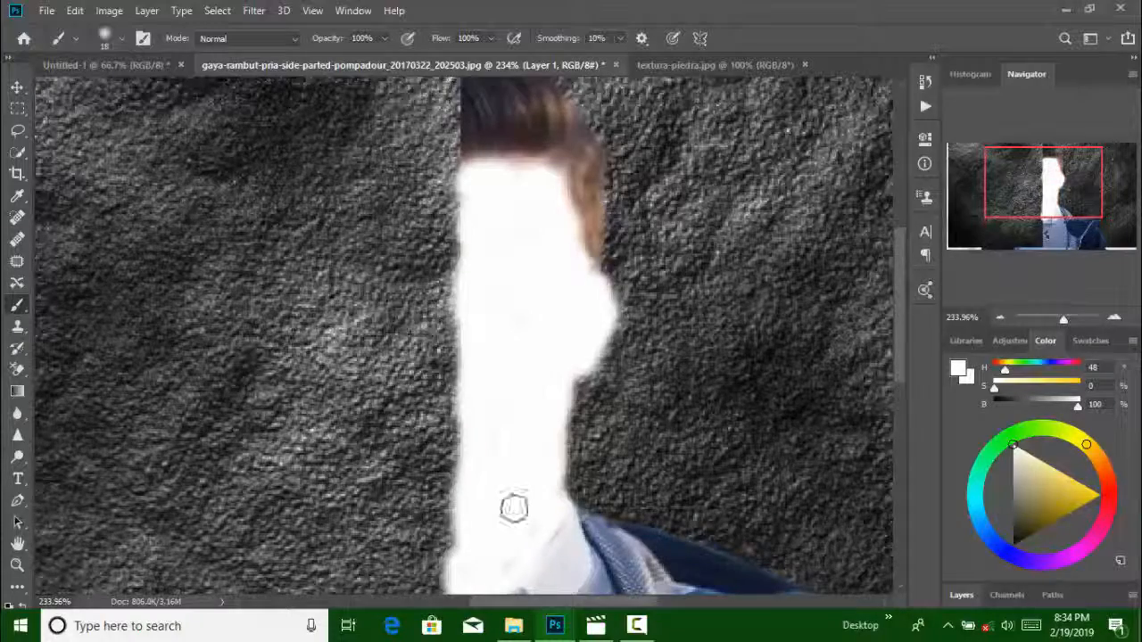
# Try the Multiply blend mode on Layer 1, restore Normal, and undo all the white brush strokes
pyautogui.click(961, 595)
pyautogui.click(1026, 486)
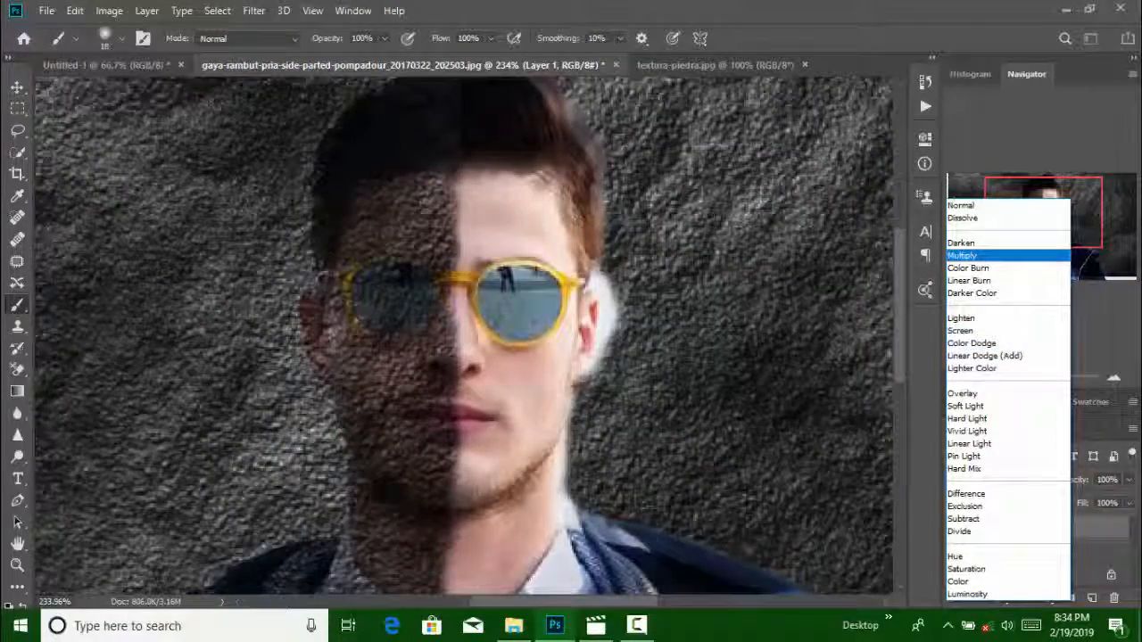
pyautogui.click(20, 90)
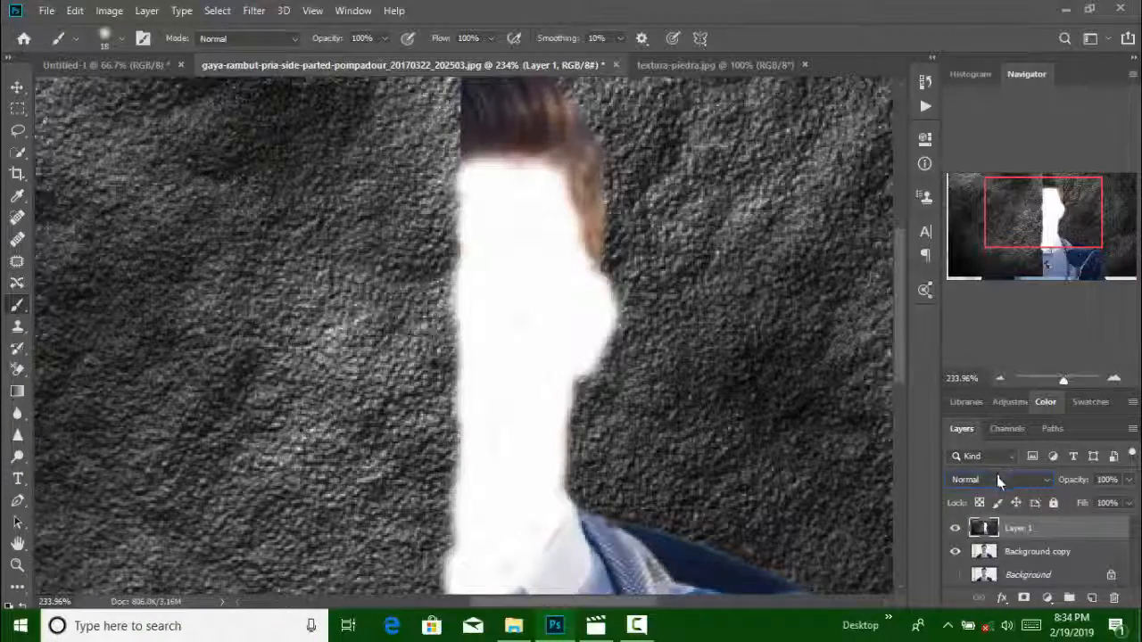
pyautogui.hotkey('ctrl', 'z')
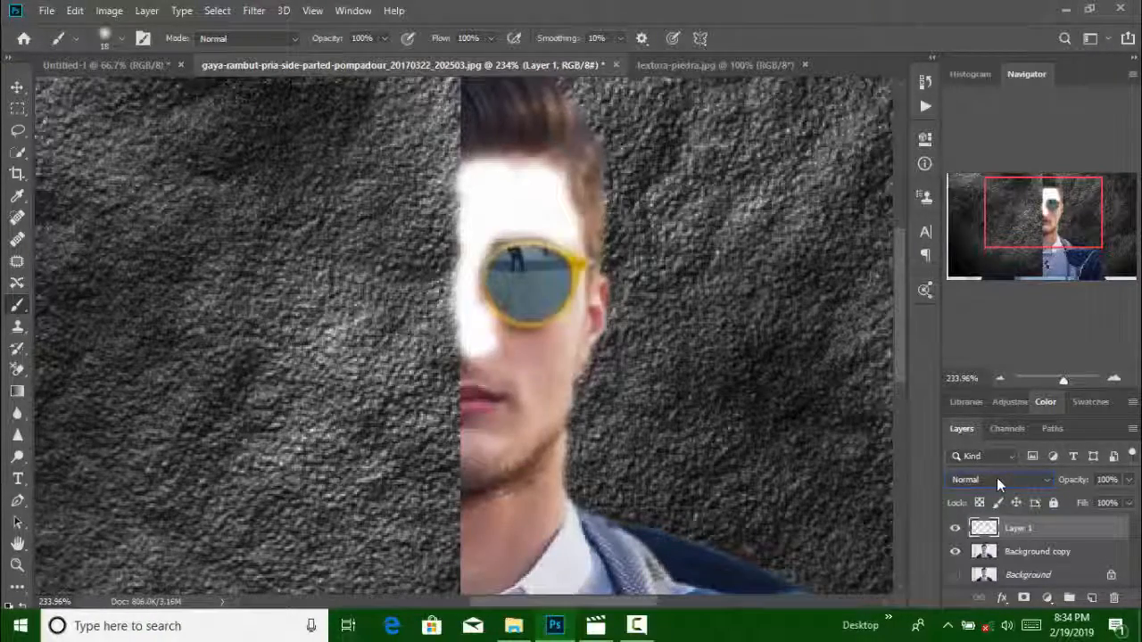
pyautogui.hotkey('ctrl', 'z')
pyautogui.hotkey('ctrl', 'z')
pyautogui.hotkey('ctrl', 'z')
pyautogui.hotkey('ctrl', 'z')
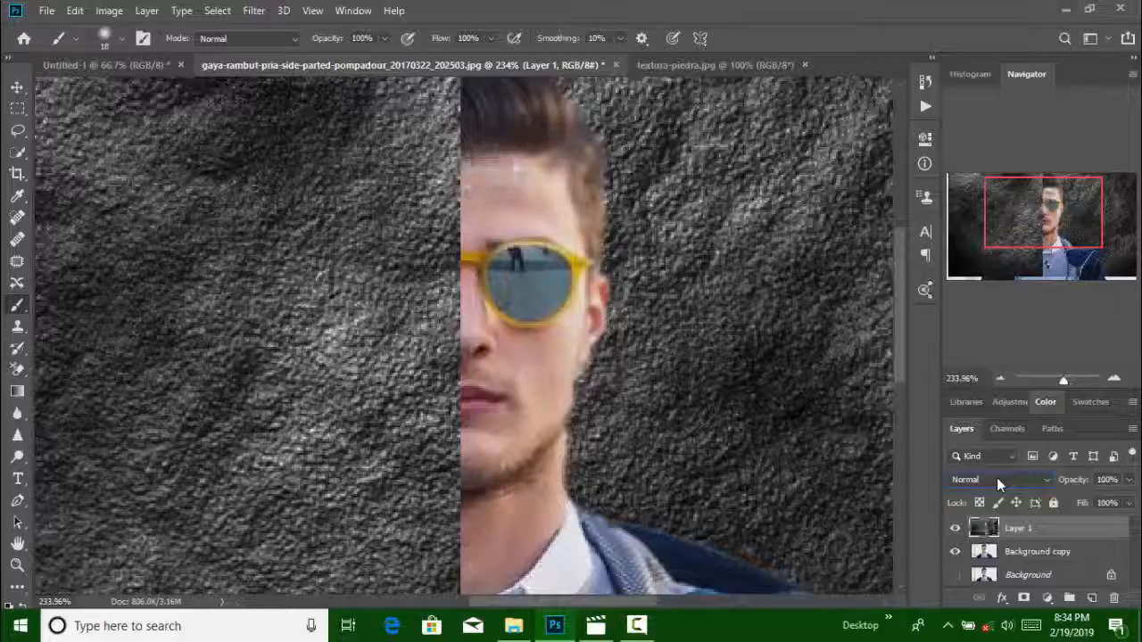
pyautogui.hotkey('ctrl', 'z')
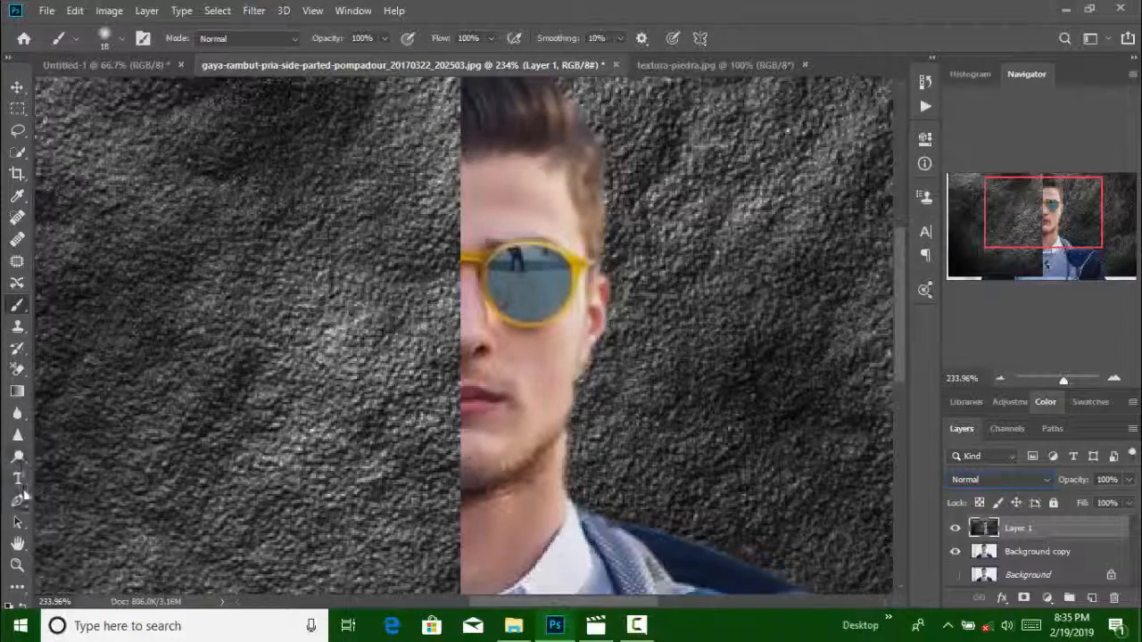
# Lighten the forehead, nose, cheek and jaw on Layer 1 with the Dodge tool
pyautogui.click(18, 454)
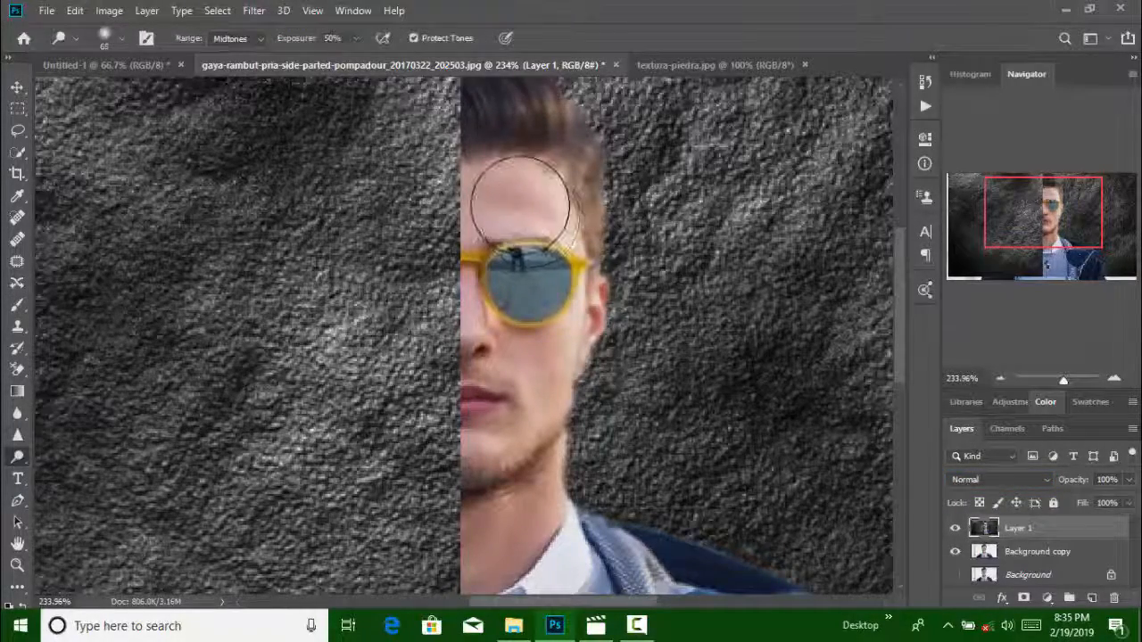
pyautogui.moveTo(524, 201)
pyautogui.mouseDown()
pyautogui.moveTo(492, 200)
pyautogui.moveTo(523, 197)
pyautogui.moveTo(502, 191)
pyautogui.moveTo(500, 203)
pyautogui.moveTo(524, 200)
pyautogui.moveTo(517, 188)
pyautogui.moveTo(510, 199)
pyautogui.mouseUp()
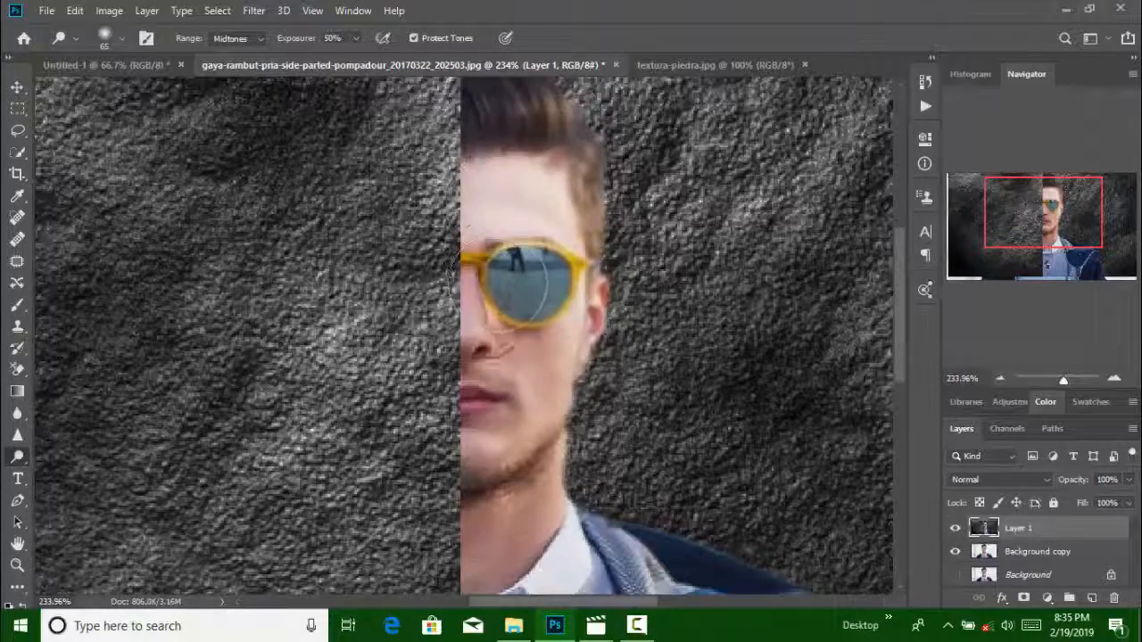
pyautogui.moveTo(474, 324)
pyautogui.mouseDown()
pyautogui.moveTo(464, 318)
pyautogui.moveTo(475, 332)
pyautogui.mouseUp()
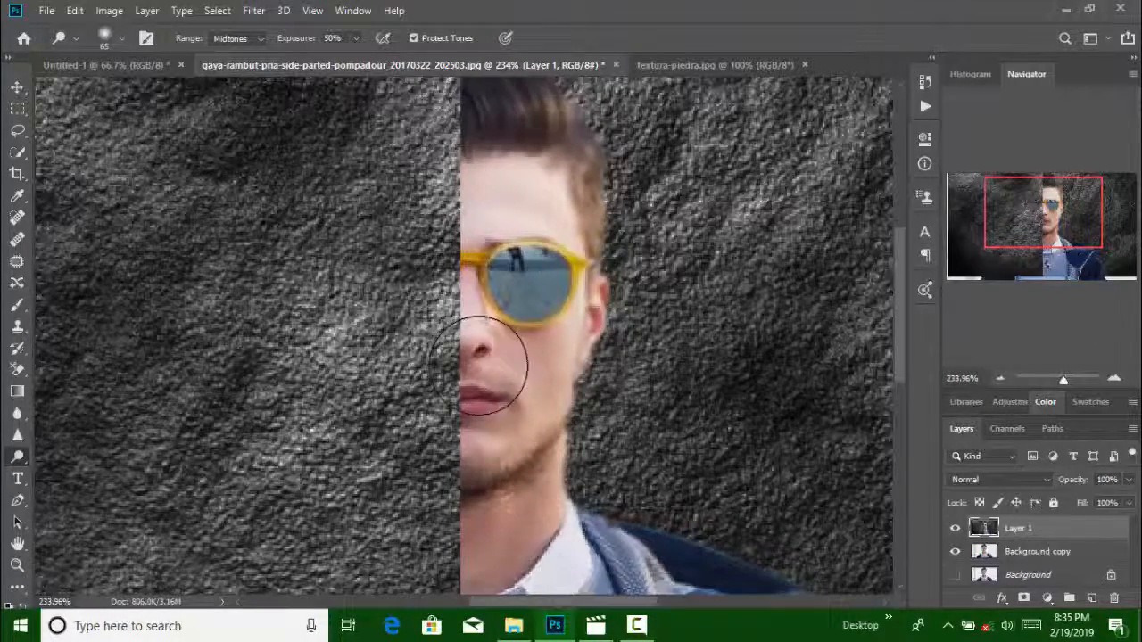
pyautogui.moveTo(506, 368)
pyautogui.mouseDown()
pyautogui.moveTo(548, 362)
pyautogui.moveTo(516, 416)
pyautogui.moveTo(510, 395)
pyautogui.moveTo(482, 392)
pyautogui.moveTo(523, 520)
pyautogui.moveTo(535, 510)
pyautogui.moveTo(523, 522)
pyautogui.moveTo(526, 499)
pyautogui.moveTo(502, 543)
pyautogui.moveTo(502, 527)
pyautogui.moveTo(502, 547)
pyautogui.moveTo(502, 530)
pyautogui.moveTo(494, 540)
pyautogui.moveTo(539, 513)
pyautogui.mouseUp()
# Dodge the lower cheek, neck and the area beside the ear to even out the skin brightness
pyautogui.scroll(-5, 647, 472)
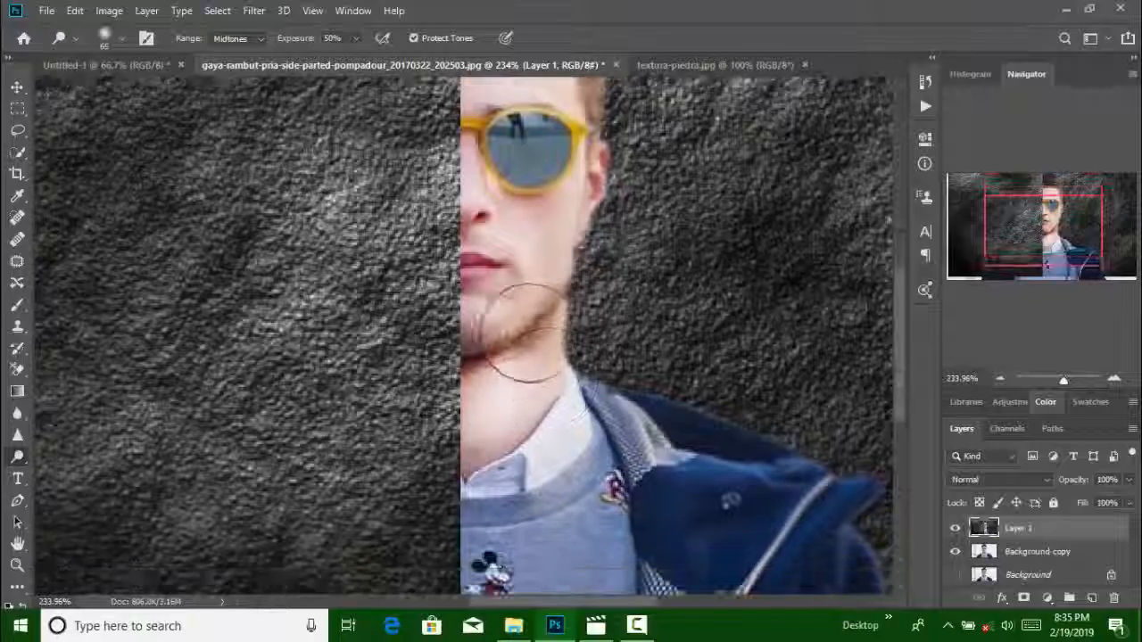
pyautogui.moveTo(523, 331)
pyautogui.mouseDown()
pyautogui.moveTo(466, 349)
pyautogui.moveTo(477, 451)
pyautogui.mouseUp()
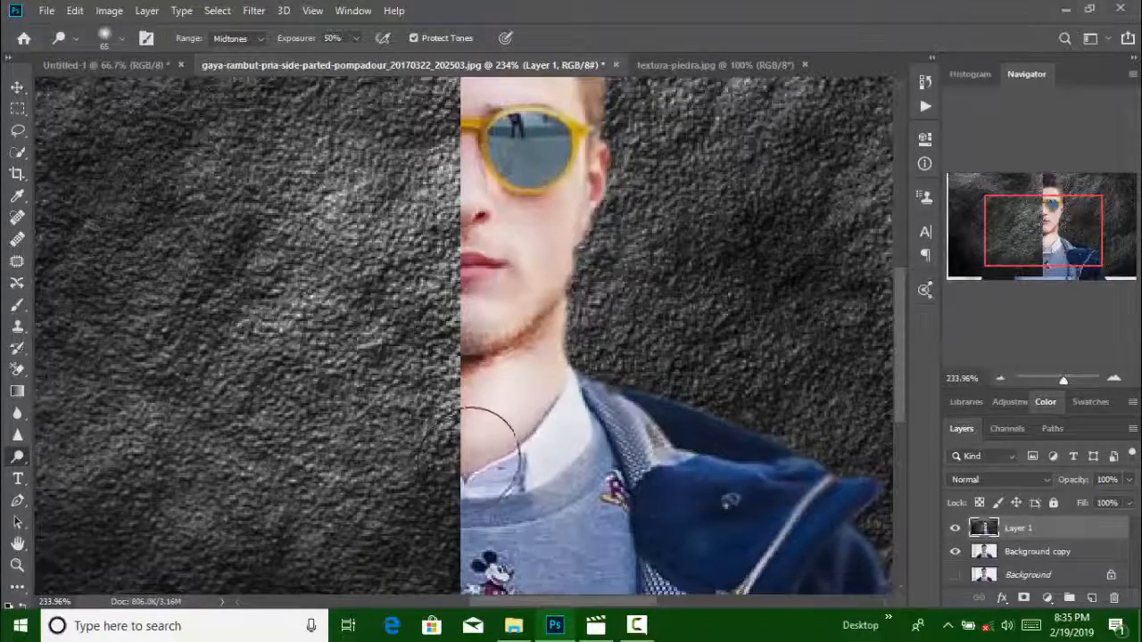
pyautogui.scroll(3, 539, 382)
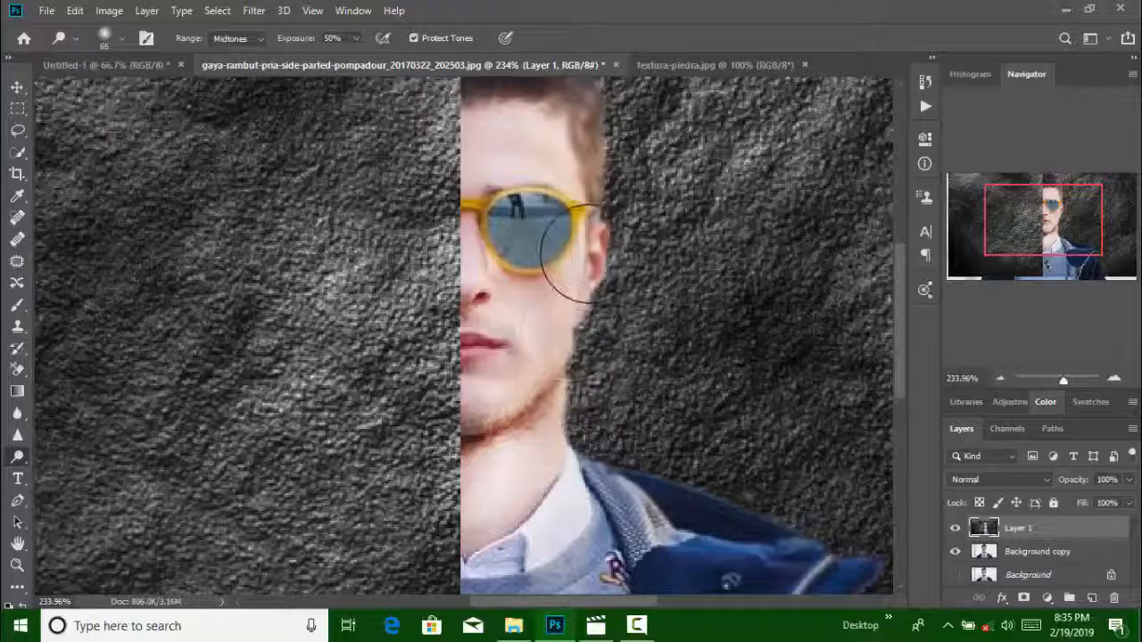
pyautogui.moveTo(589, 254); pyautogui.dragTo(590, 259)
pyautogui.scroll(1, 540, 326)
pyautogui.click(513, 256)
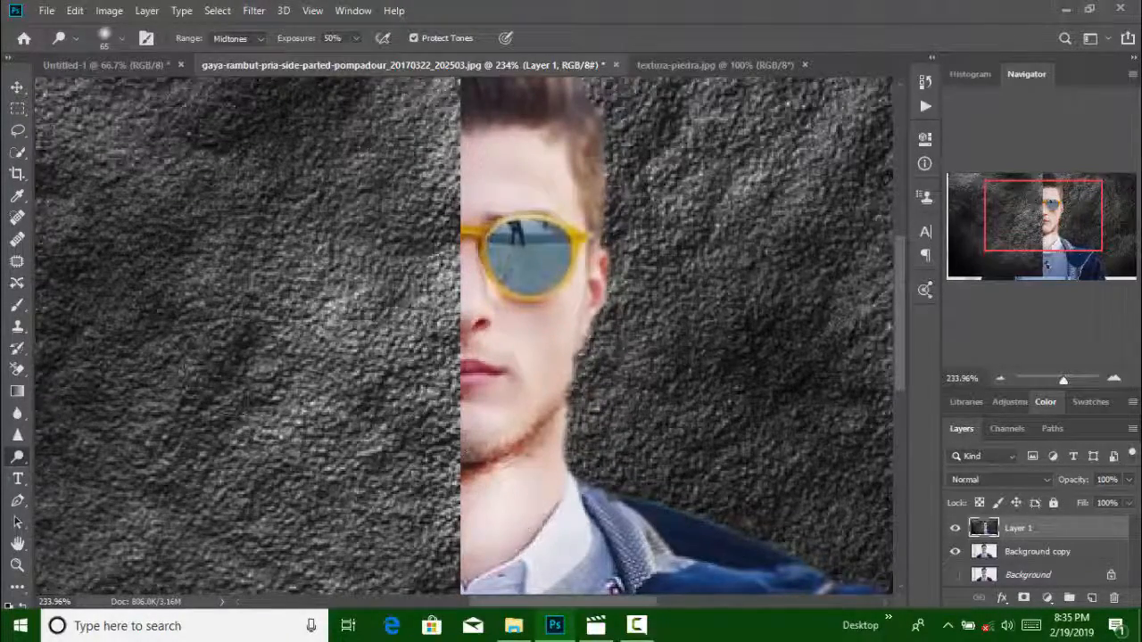
pyautogui.rightClick(18, 456)
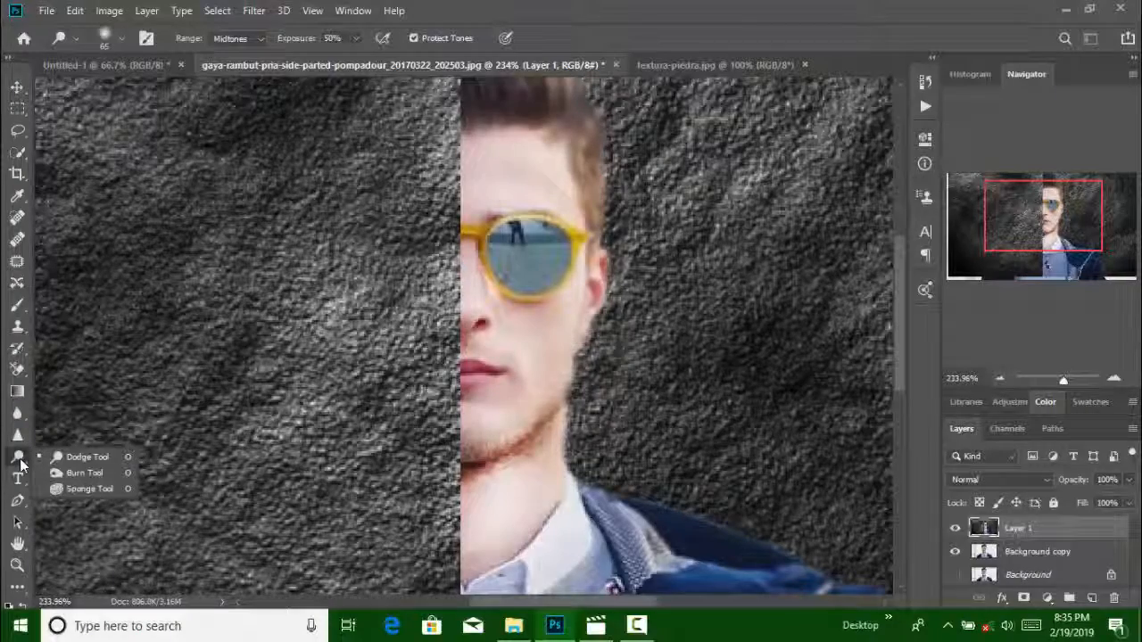
pyautogui.click(19, 323)
pyautogui.click(19, 323)
pyautogui.rightClick(20, 323)
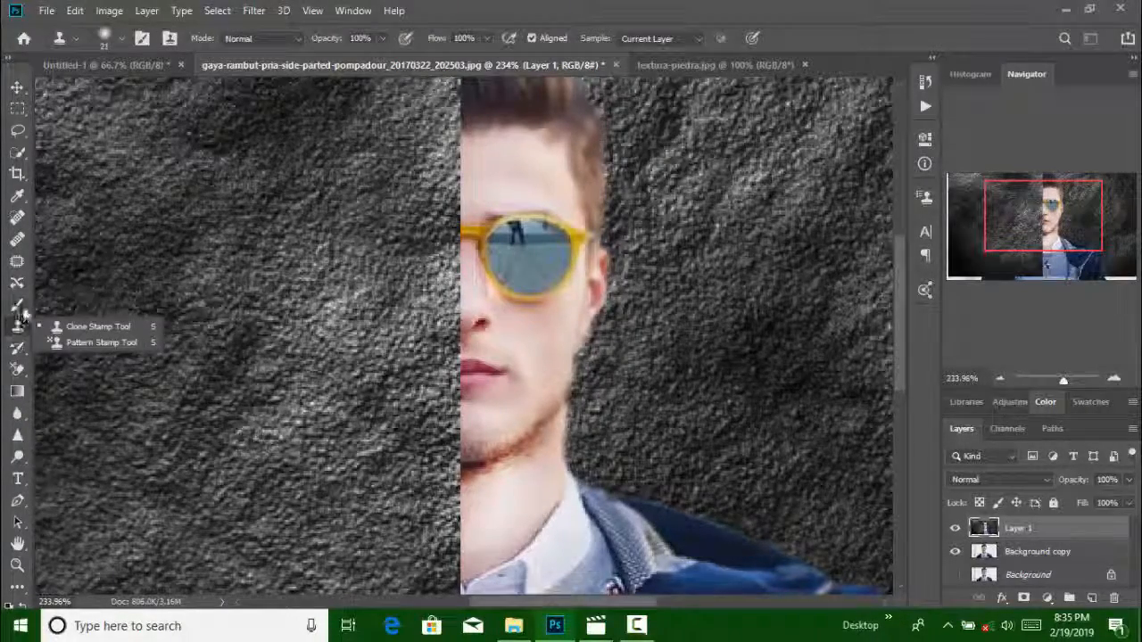
pyautogui.click(23, 307)
pyautogui.rightClick(23, 307)
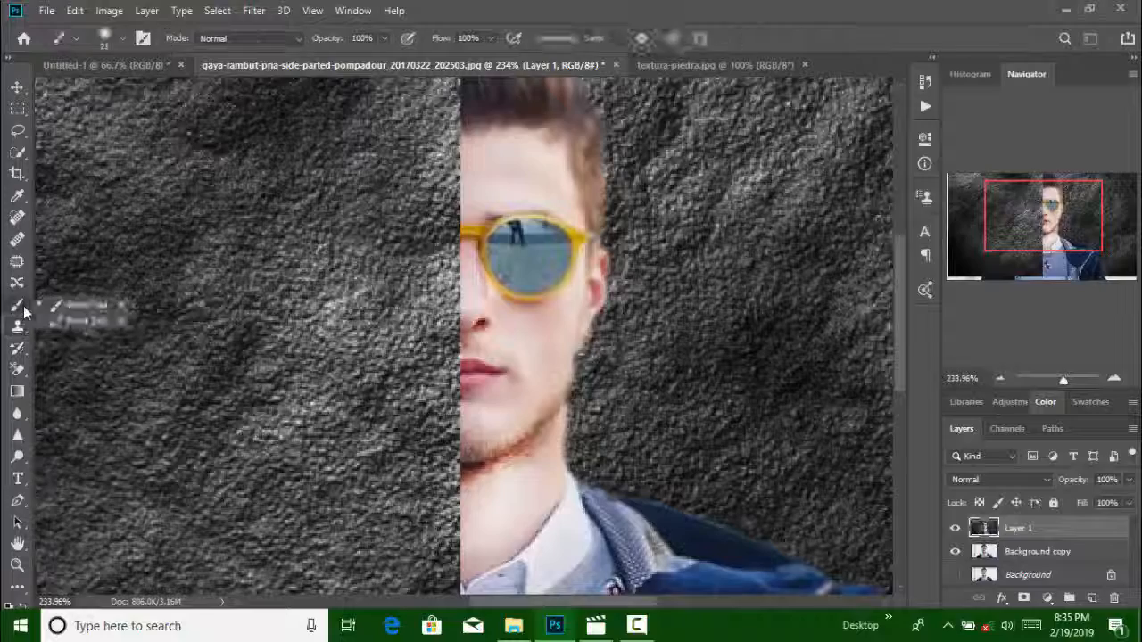
# Try to retouch the stubble along the jawline with the Healing Brush
pyautogui.click(19, 241)
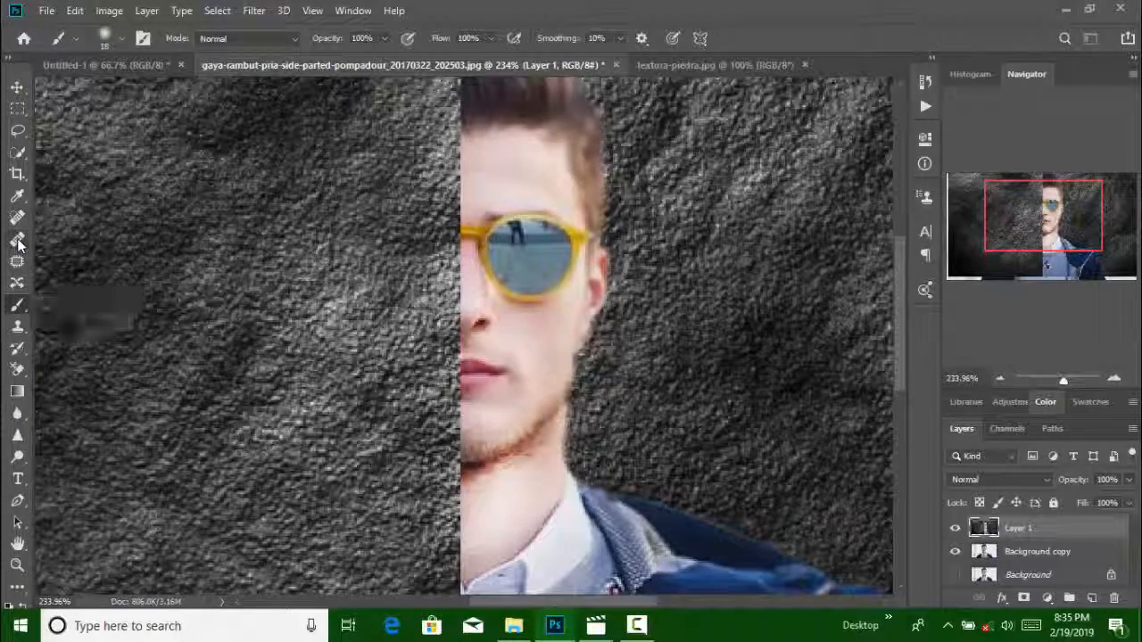
pyautogui.press('j')
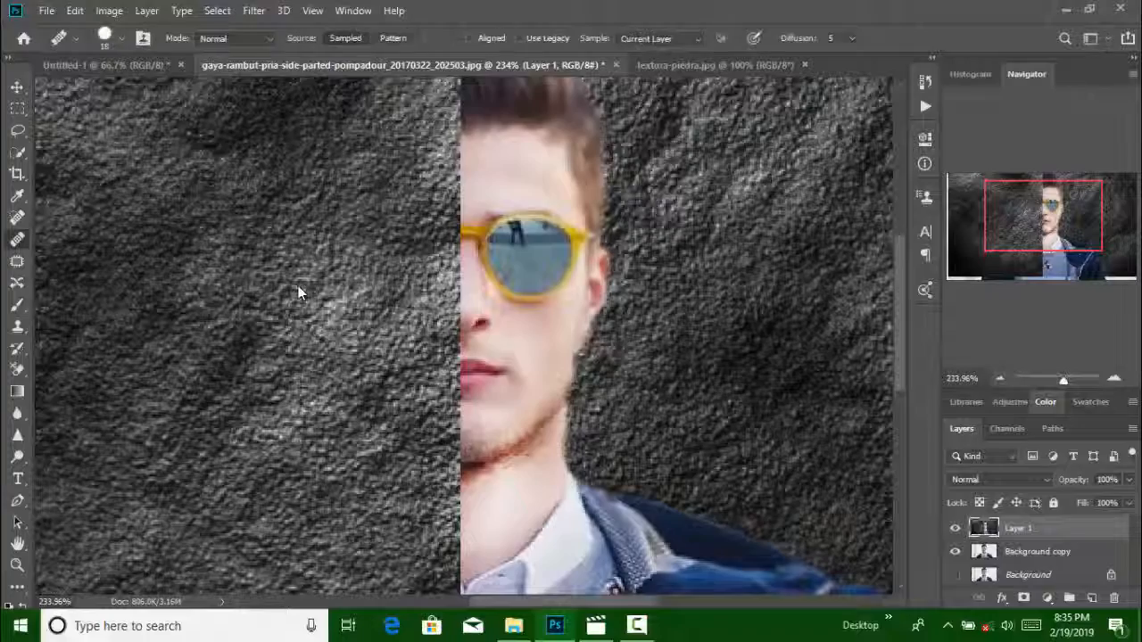
pyautogui.click(520, 441)
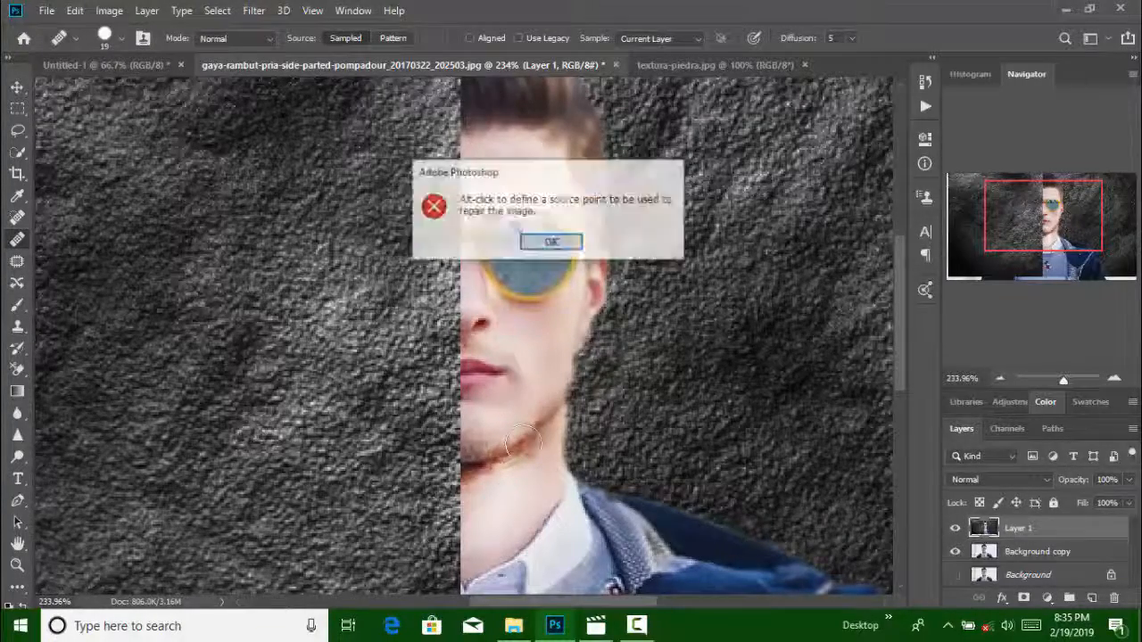
pyautogui.click(551, 243)
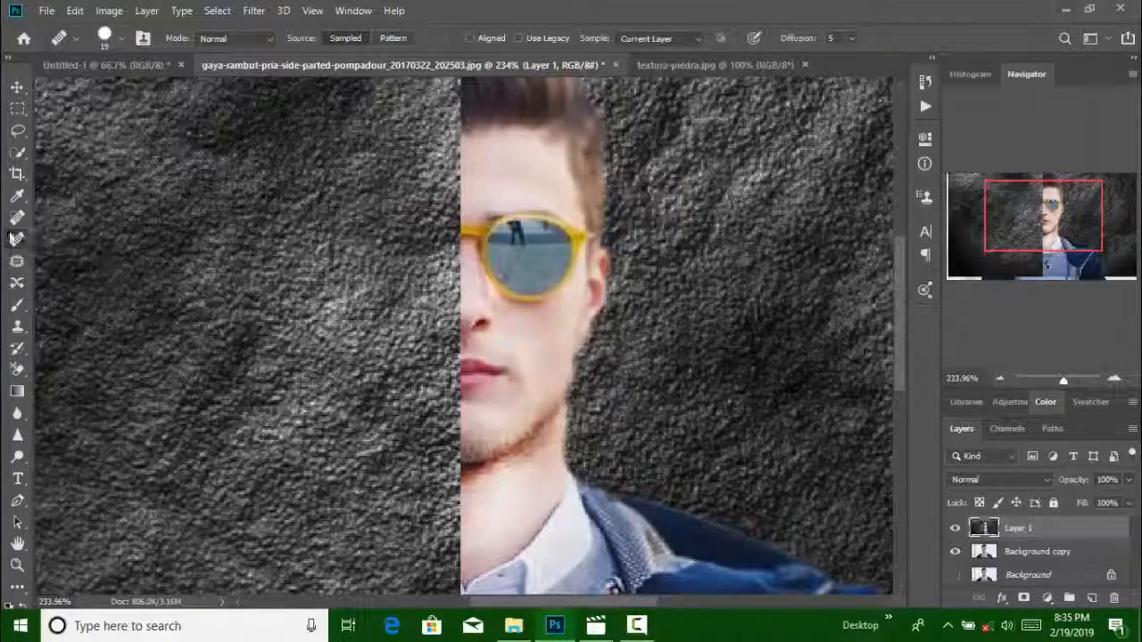
# Try the Spot Healing Brush along the jawline stubble and upper neck, and undo the strokes
pyautogui.click(16, 216)
pyautogui.moveTo(525, 439)
pyautogui.mouseDown()
pyautogui.moveTo(526, 449)
pyautogui.moveTo(499, 439)
pyautogui.moveTo(536, 439)
pyautogui.moveTo(558, 408)
pyautogui.moveTo(523, 451)
pyautogui.moveTo(461, 480)
pyautogui.moveTo(492, 470)
pyautogui.moveTo(484, 494)
pyautogui.moveTo(475, 488)
pyautogui.moveTo(496, 493)
pyautogui.mouseUp()
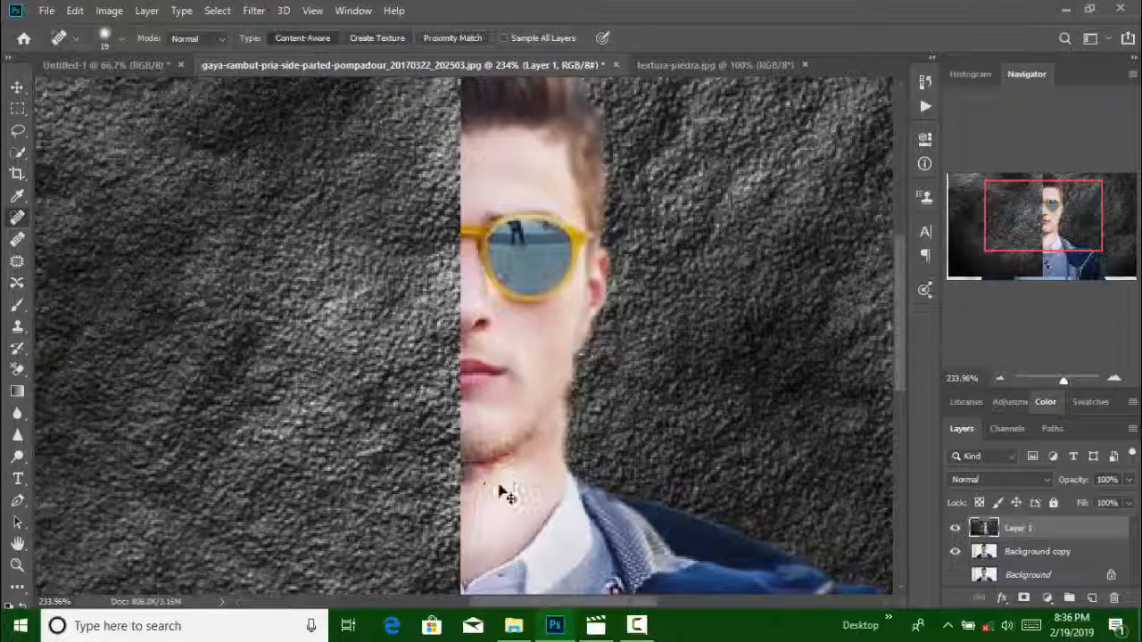
pyautogui.hotkey('ctrl', 'z')
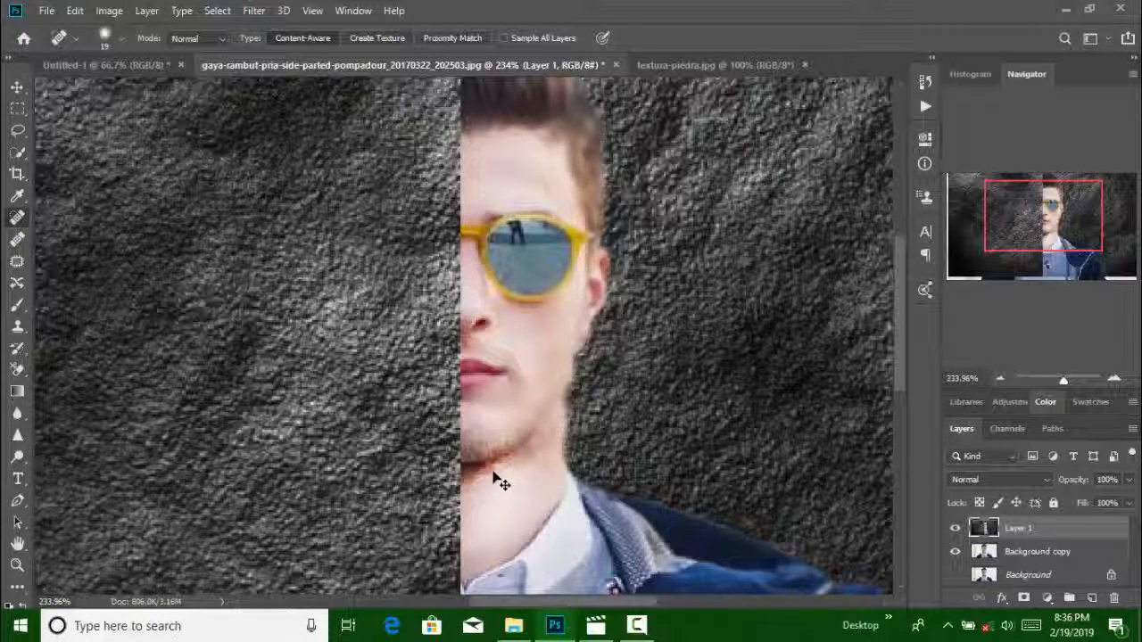
pyautogui.hotkey('ctrl', 'z')
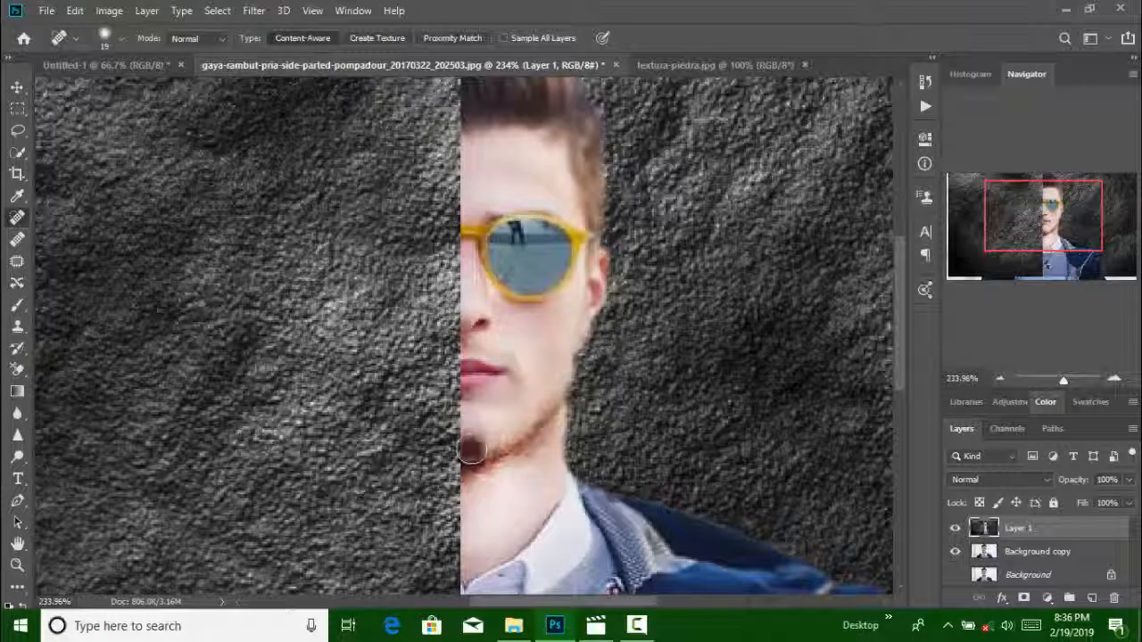
# Smooth the stubble on the chin above the jawline with Content-Aware Spot Healing Brush dabs
pyautogui.moveTo(473, 451); pyautogui.dragTo(472, 439)
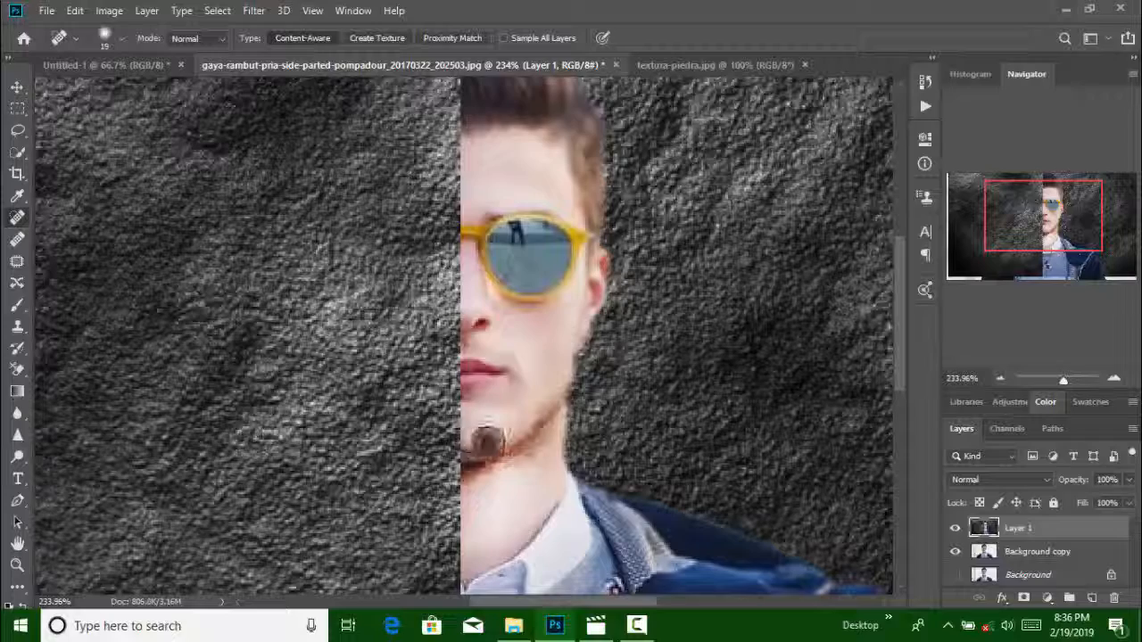
pyautogui.click(510, 436)
pyautogui.click(496, 436)
pyautogui.click(471, 432)
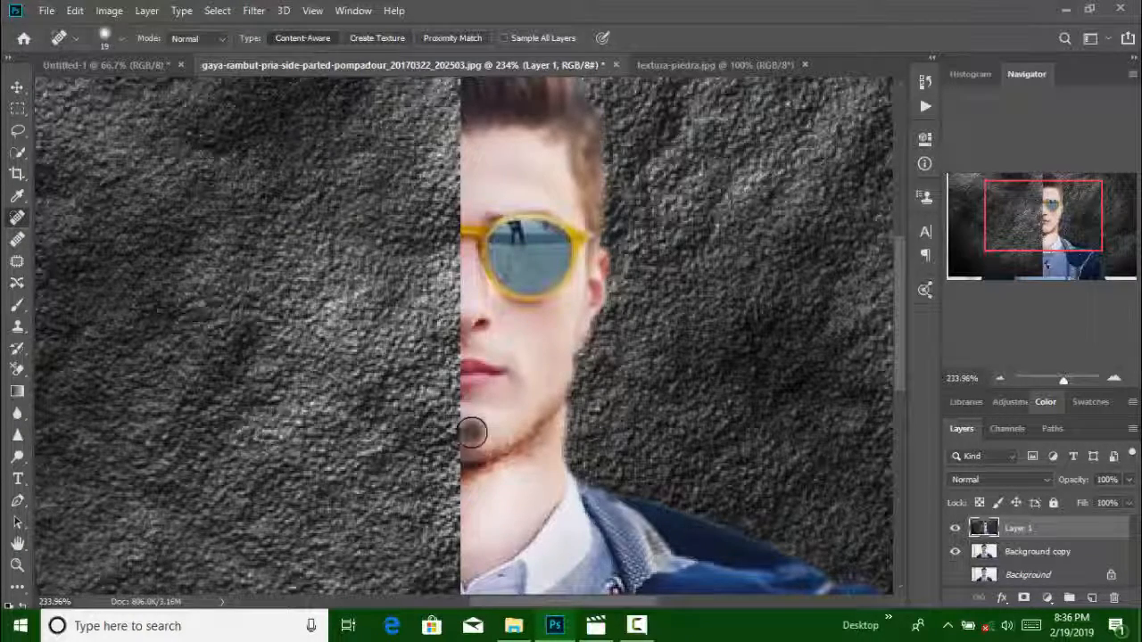
pyautogui.moveTo(492, 437); pyautogui.dragTo(504, 432)
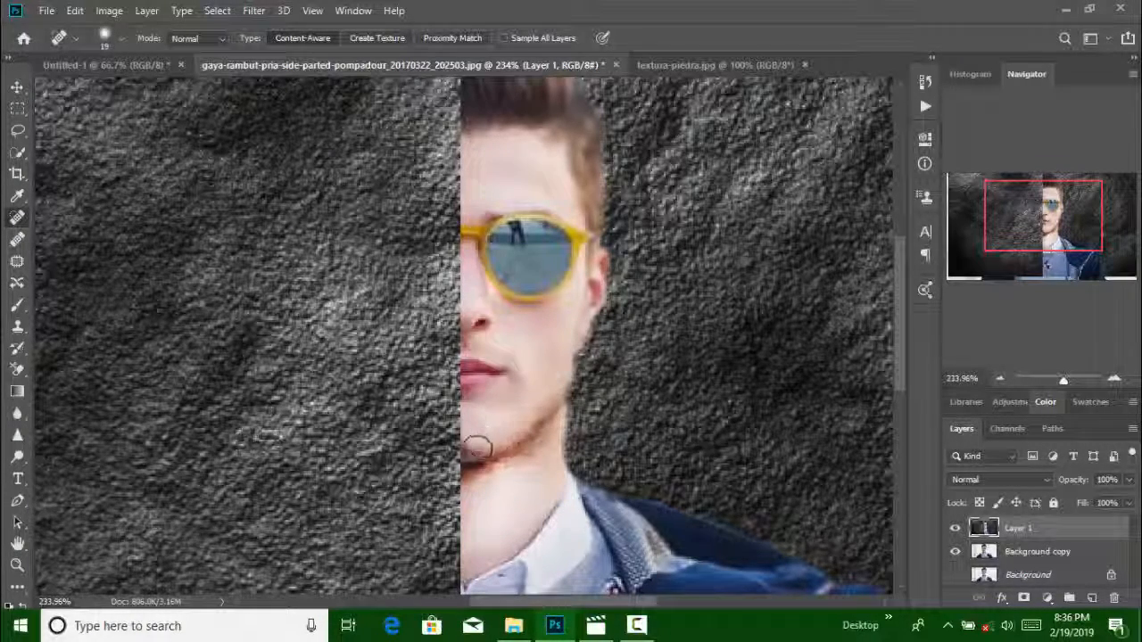
pyautogui.click(478, 430)
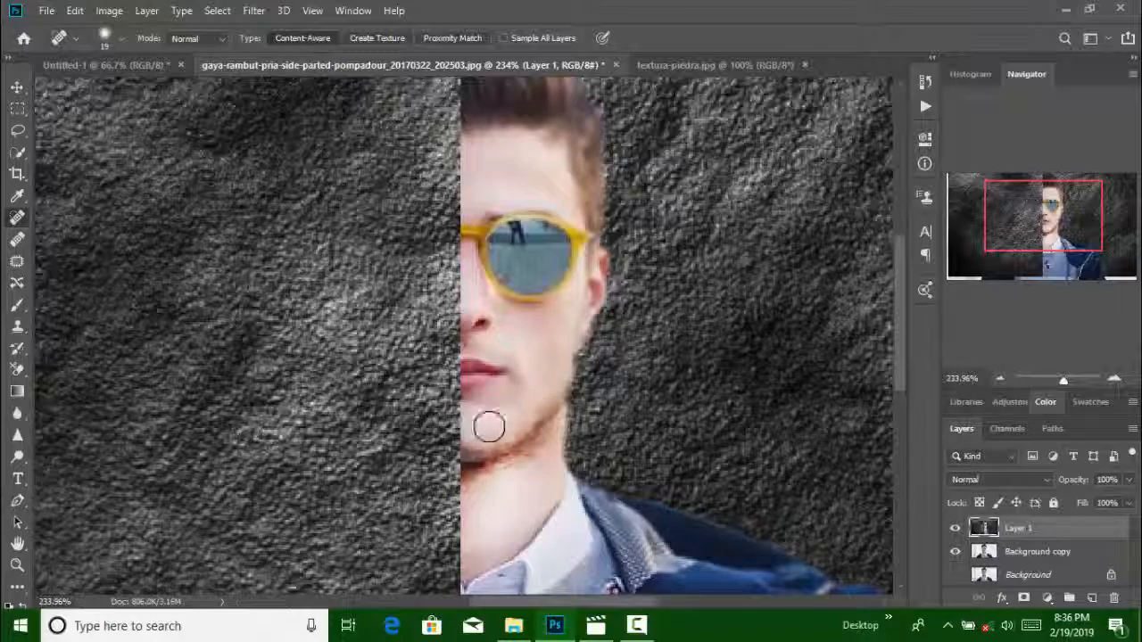
# Review the retouched face, neck and clothing up close and check the whole composite
pyautogui.scroll(1, 535, 404)
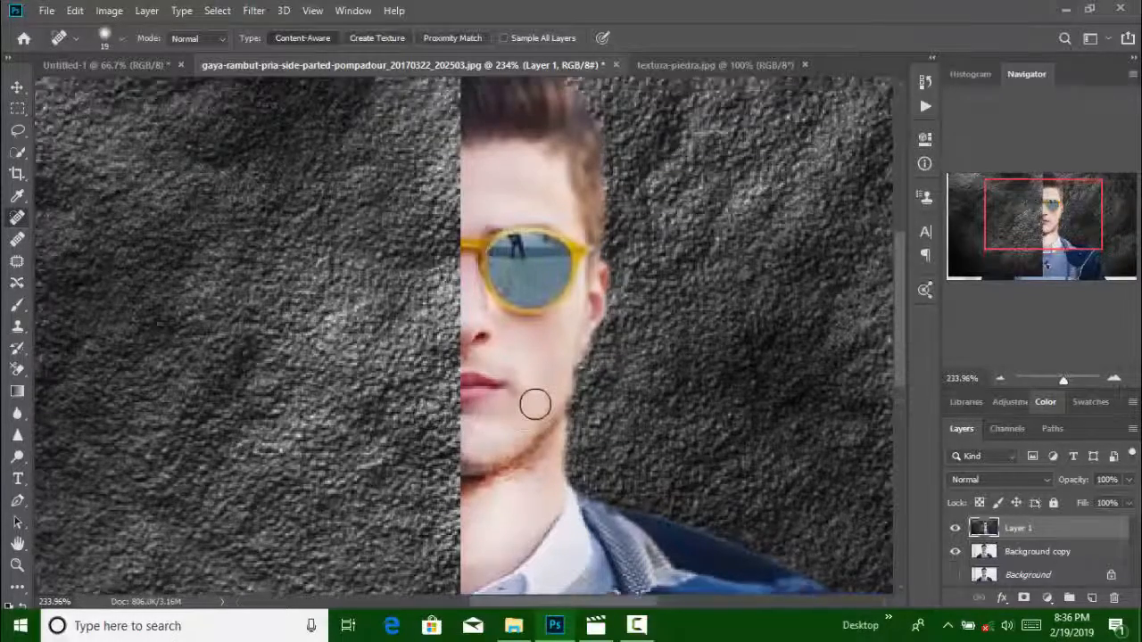
pyautogui.scroll(-10, 534, 406)
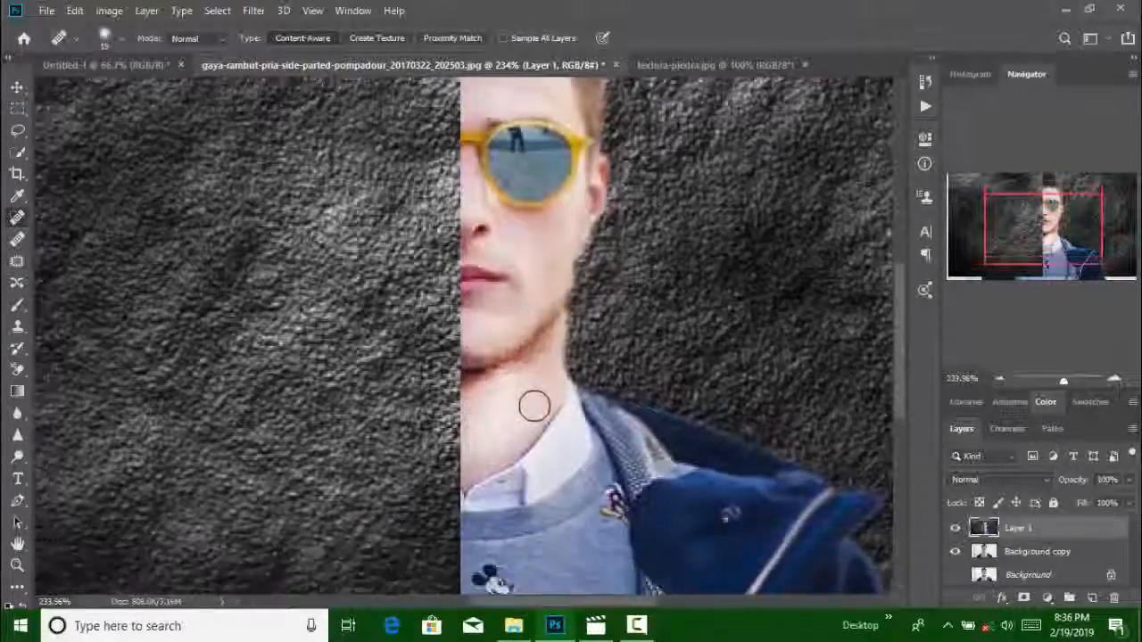
pyautogui.scroll(-7, 534, 406)
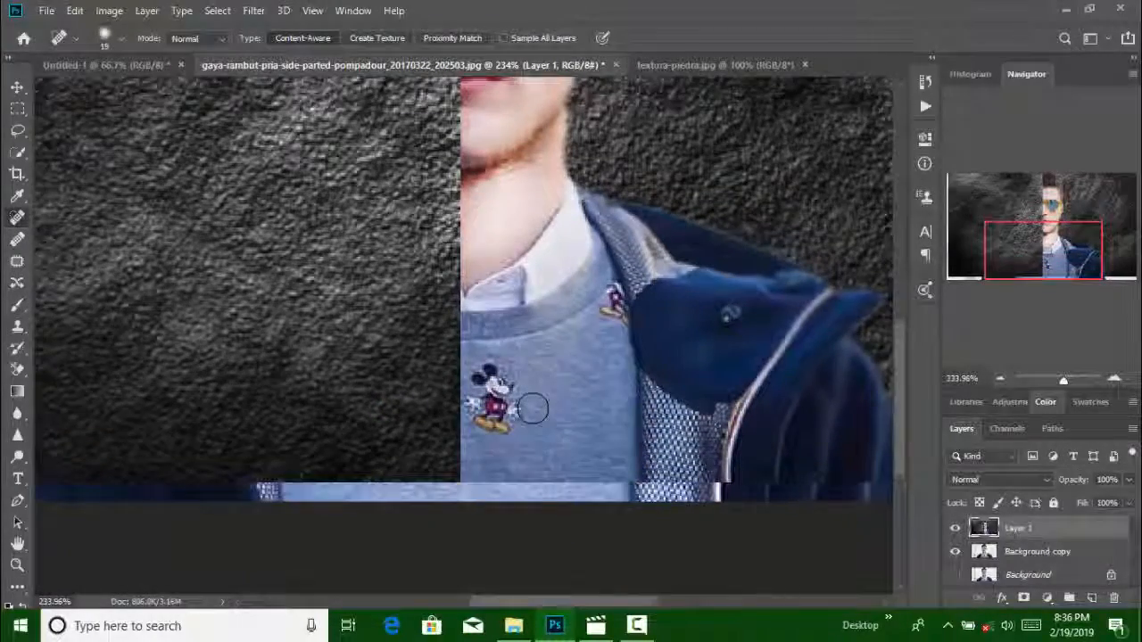
pyautogui.scroll(9, 533, 408)
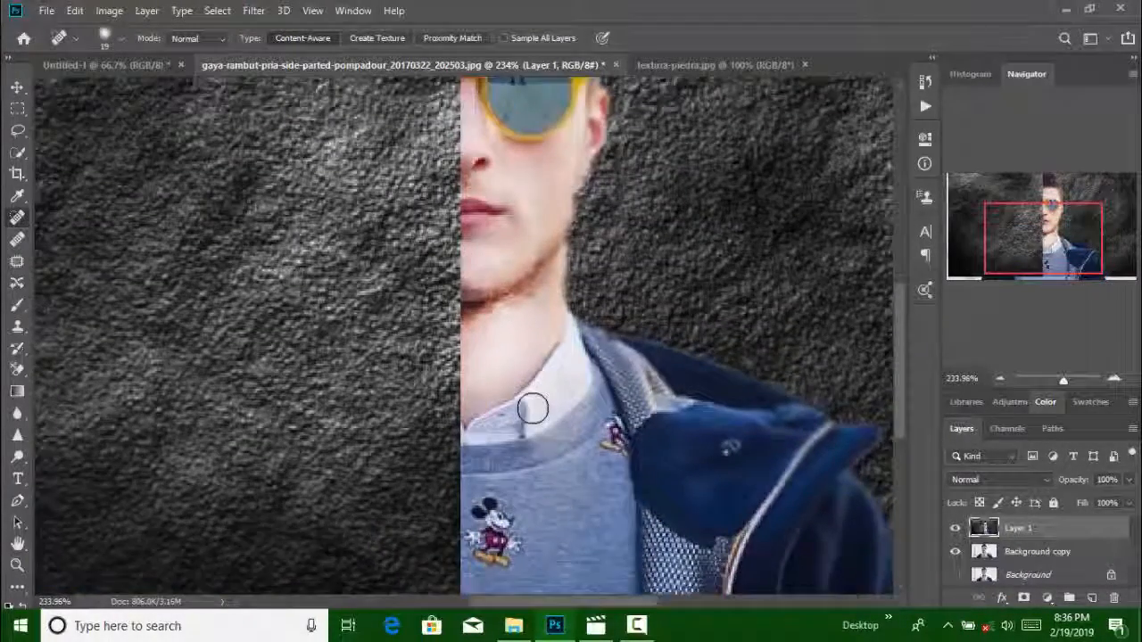
pyautogui.scroll(3, 533, 408)
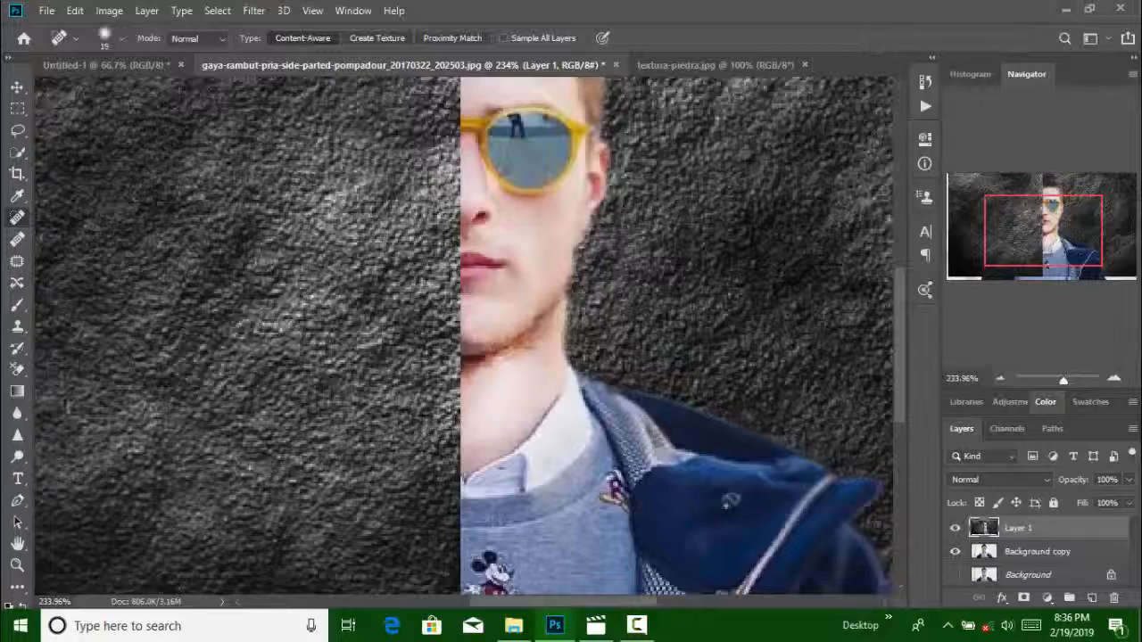
pyautogui.click(17, 87)
pyautogui.scroll(-3, 499, 390)
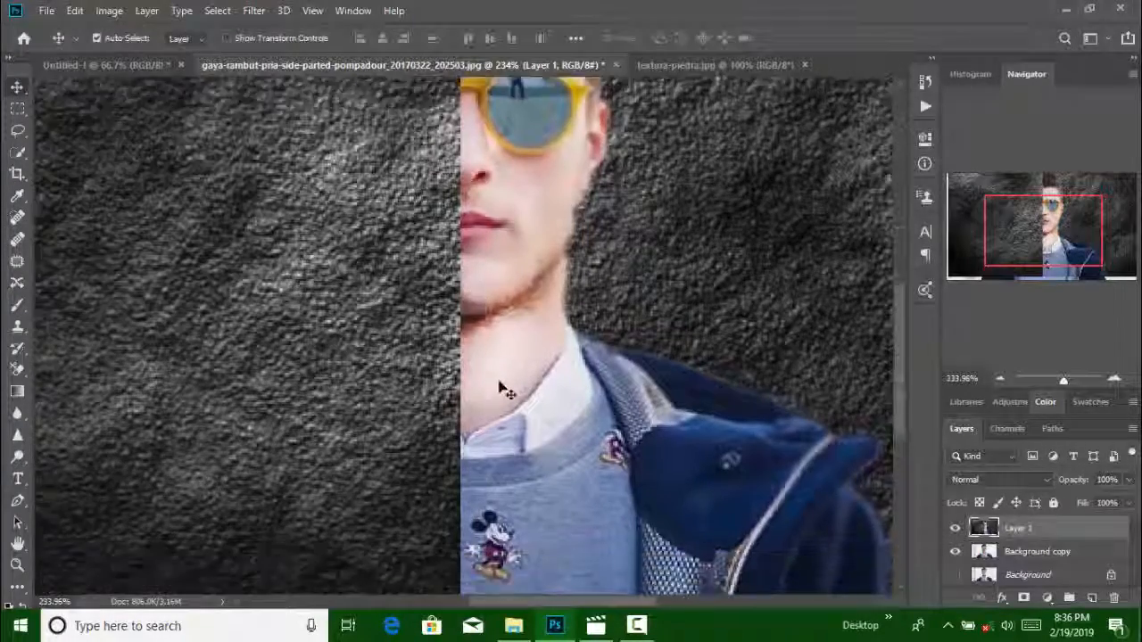
pyautogui.scroll(-2, 500, 390)
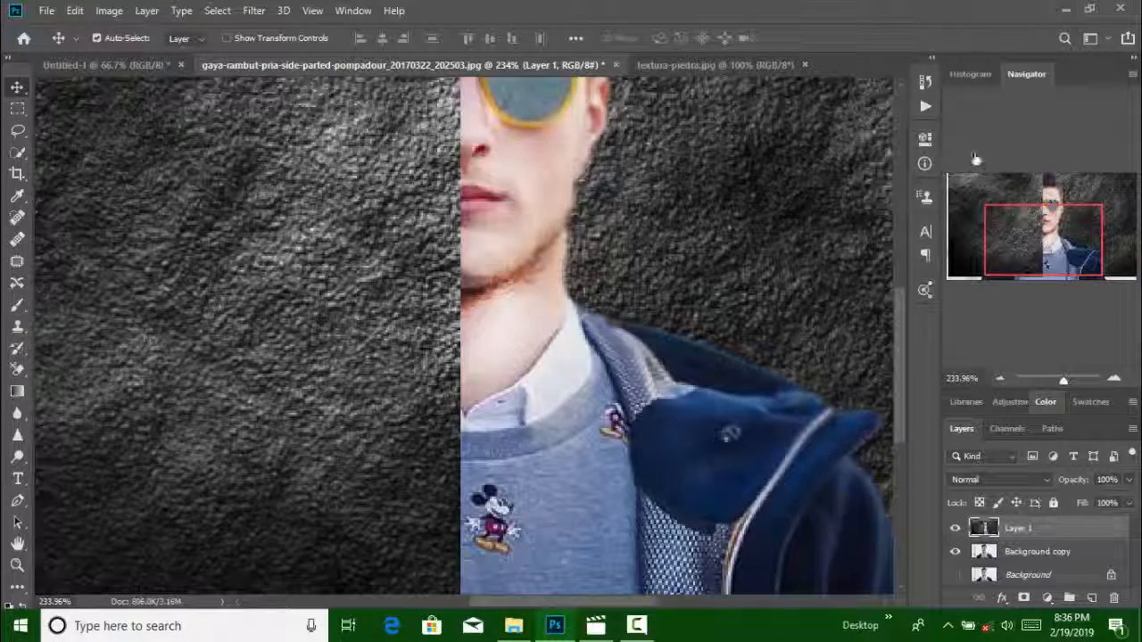
pyautogui.moveTo(1071, 386); pyautogui.dragTo(1057, 382)
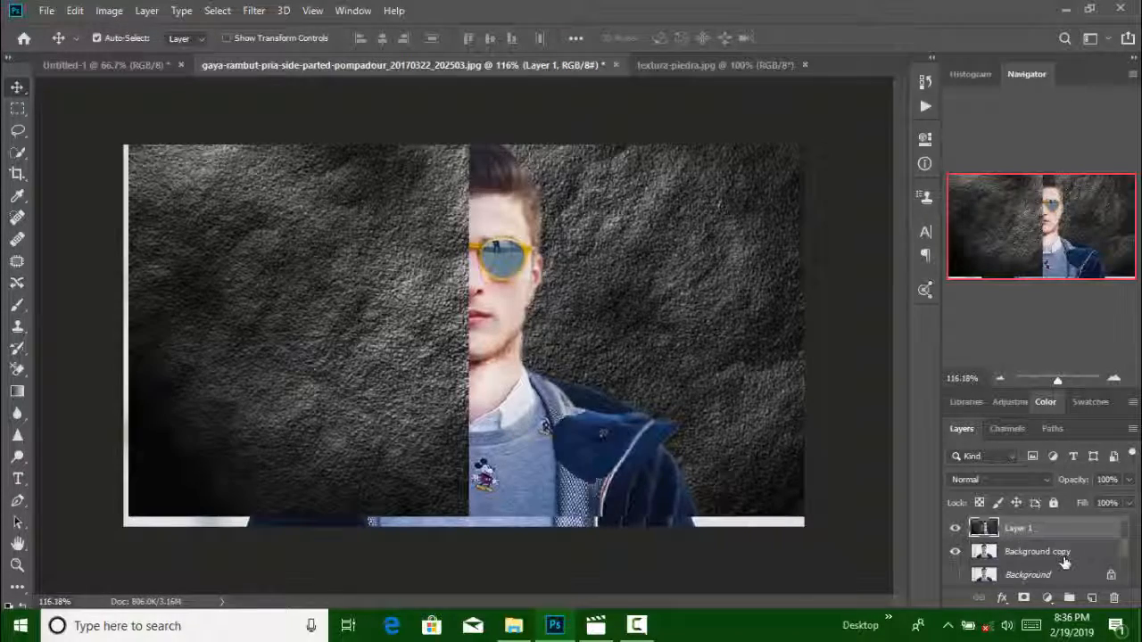
# Scale the Background copy layer to 97.46% by its bottom edge and make the Background layer visible
pyautogui.click(1067, 553)
pyautogui.moveTo(555, 506); pyautogui.dragTo(544, 494)
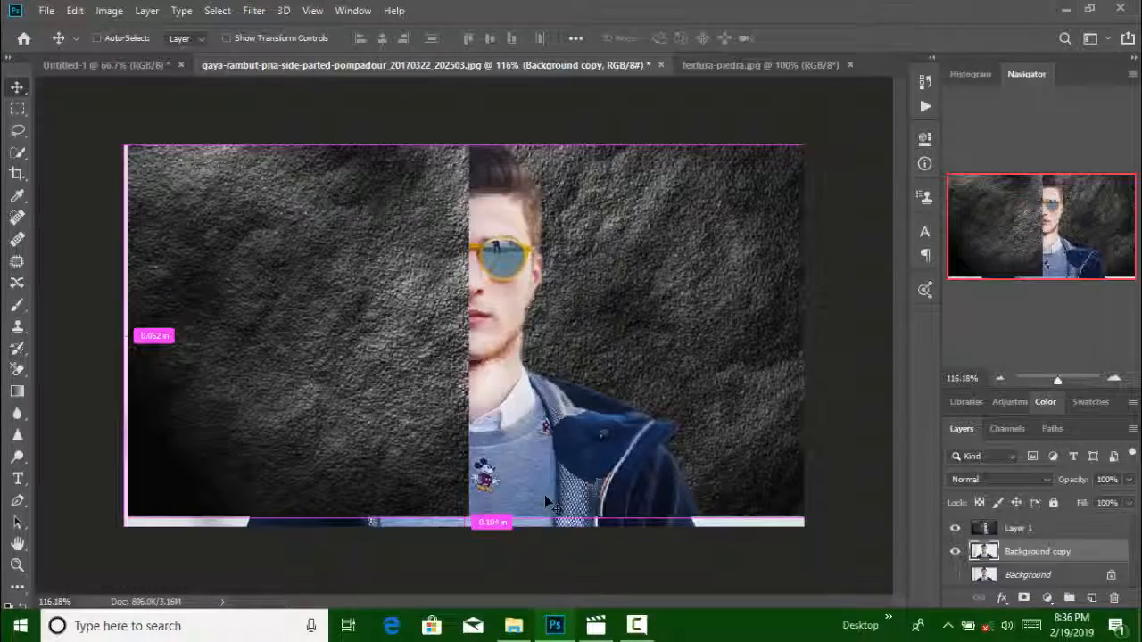
pyautogui.hotkey('ctrl', 't')
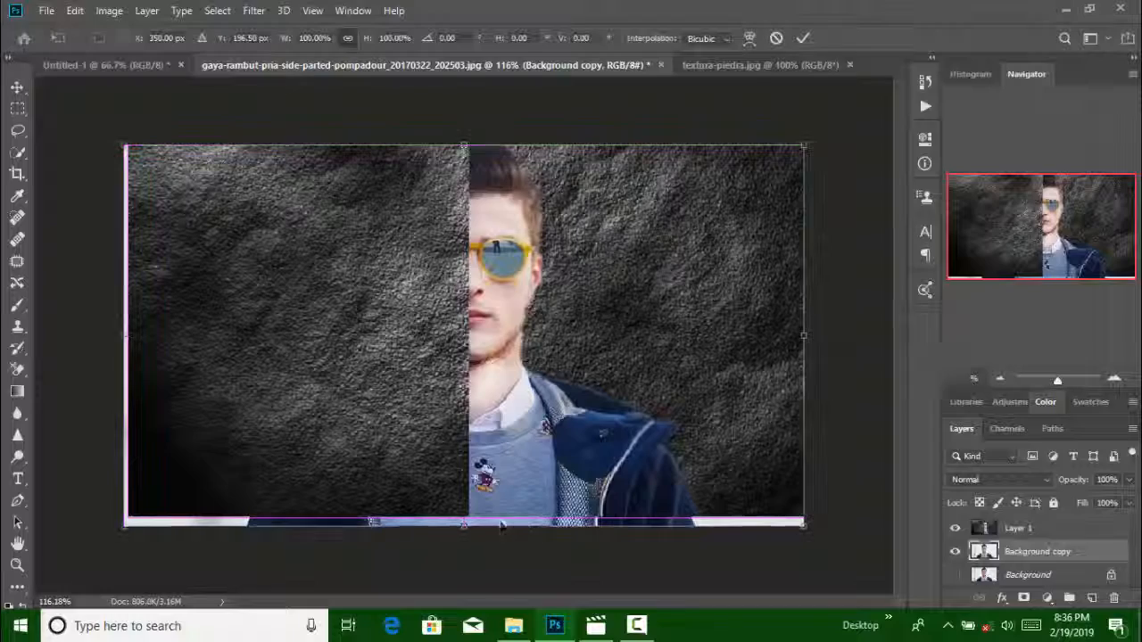
pyautogui.moveTo(464, 528); pyautogui.dragTo(465, 520)
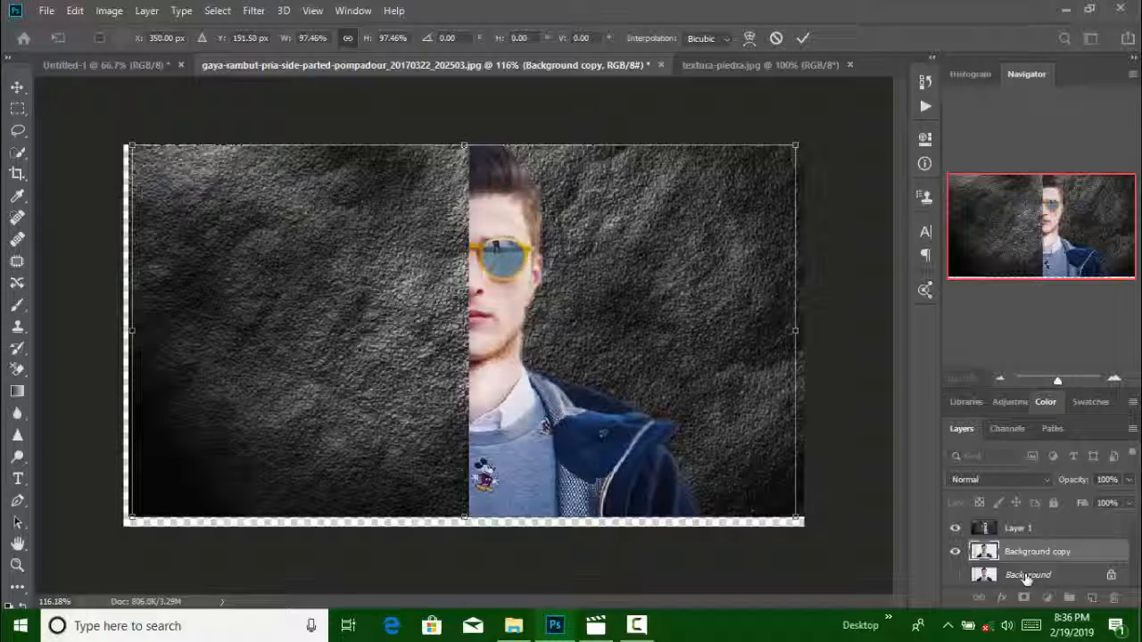
pyautogui.press('Return')
pyautogui.click(955, 576)
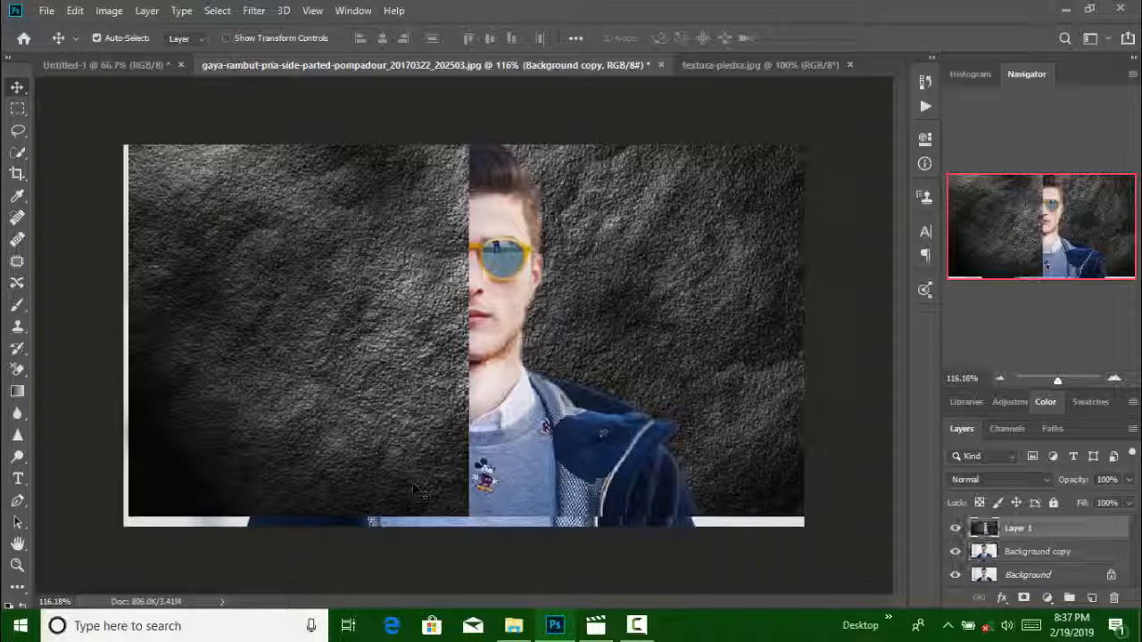
# Scale Layer 1 up proportionally to 101.67% so the stone texture covers the canvas's bottom and left edges
pyautogui.click(983, 527)
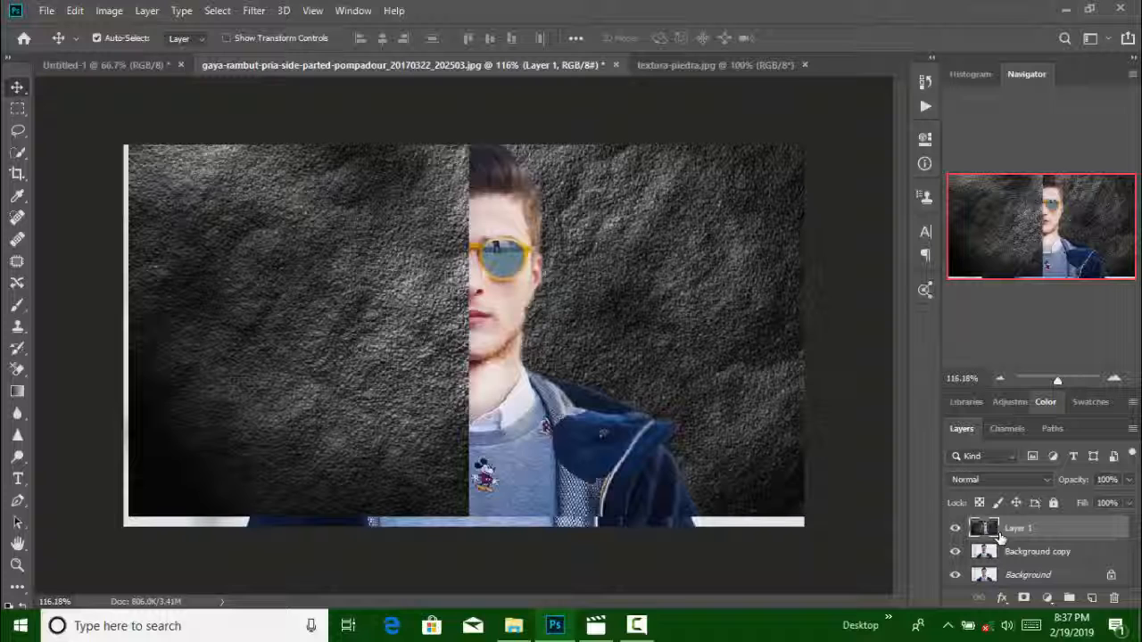
pyautogui.hotkey('ctrl', 't')
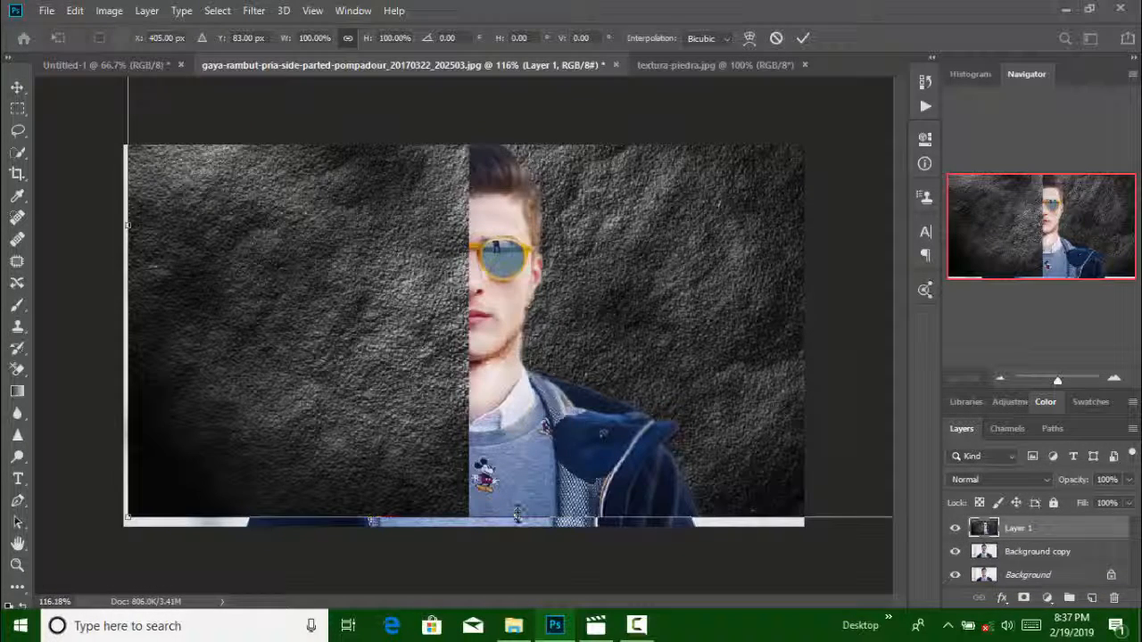
pyautogui.moveTo(520, 522); pyautogui.dragTo(520, 527)
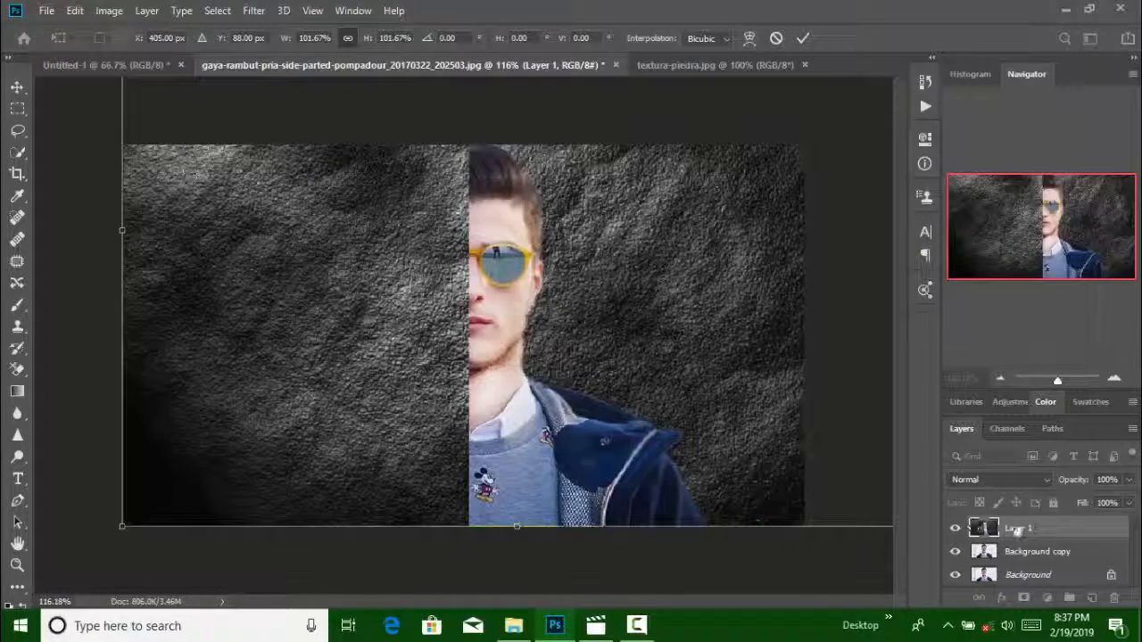
# Merge Layer 1 with the Background copy layer, and merge the combined layer into the Background
pyautogui.click(1041, 559)
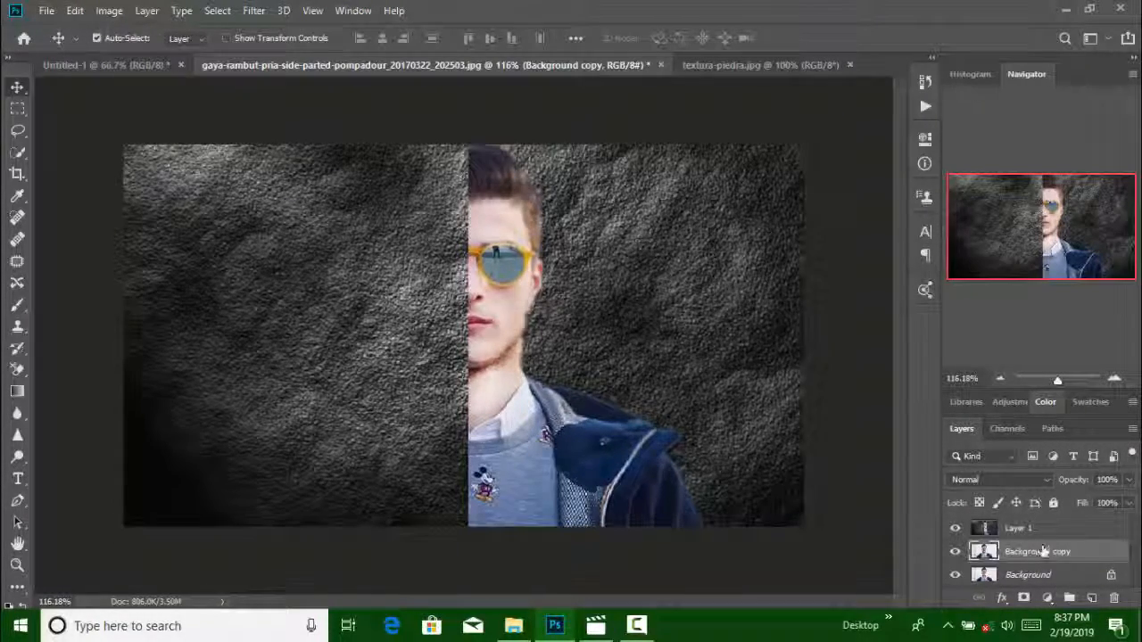
pyautogui.keyDown('ctrl'); pyautogui.click(1040, 533); pyautogui.keyUp('ctrl')
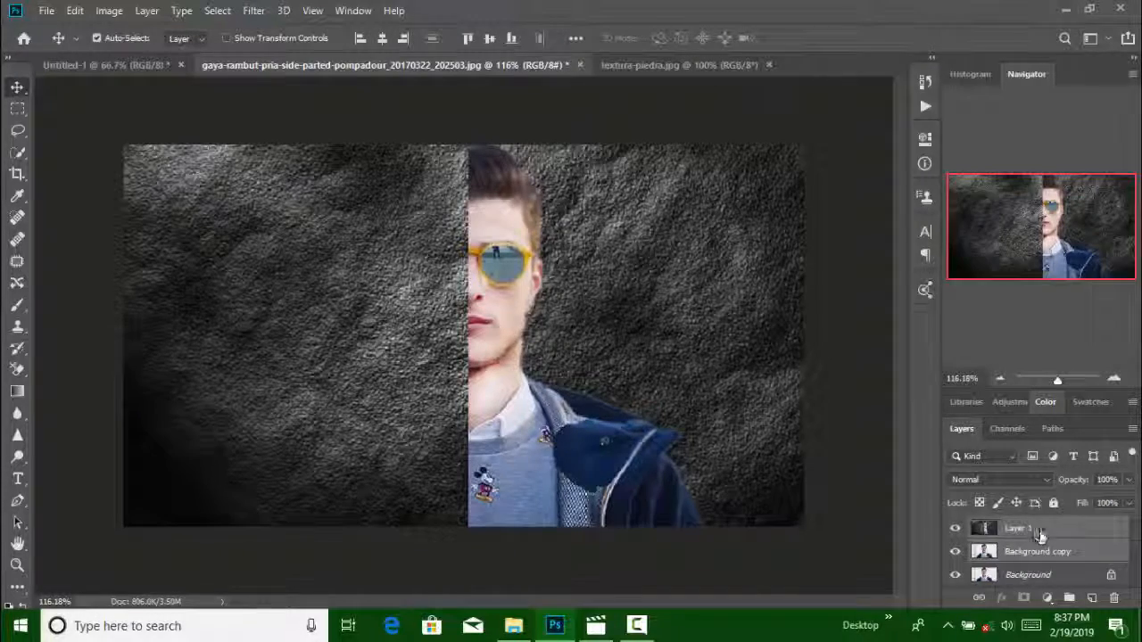
pyautogui.rightClick(1036, 530)
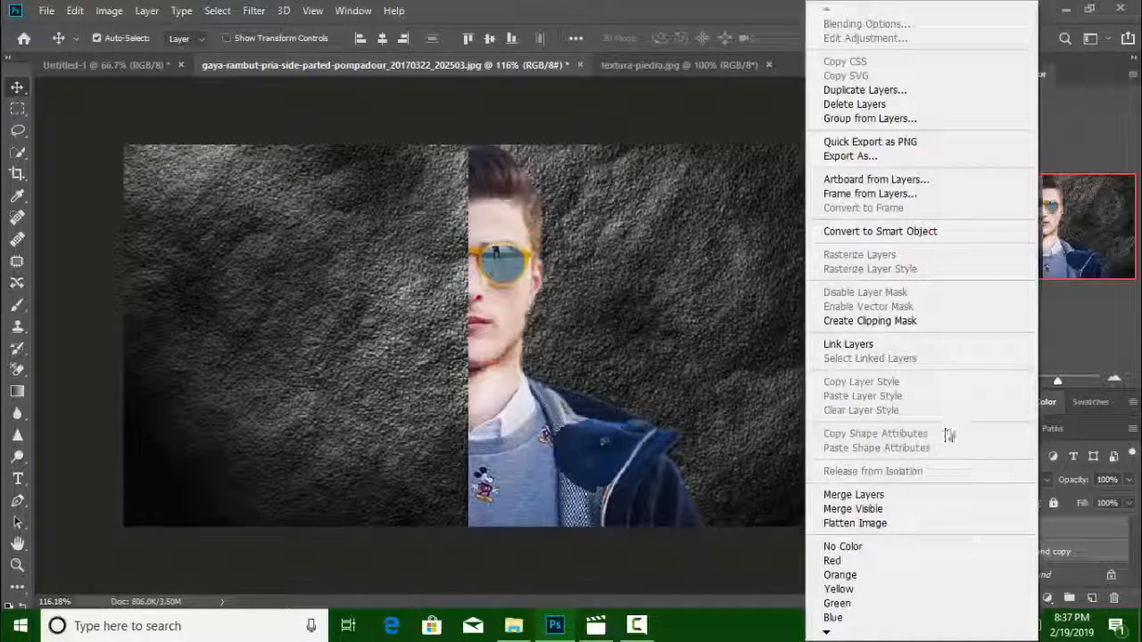
pyautogui.click(970, 496)
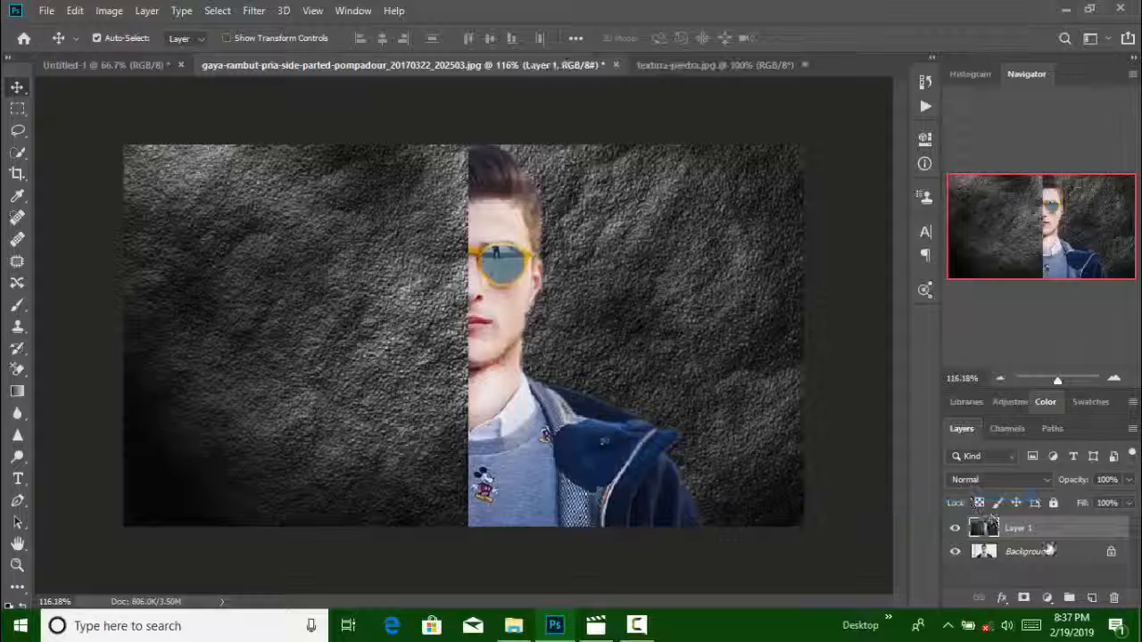
pyautogui.click(1056, 556)
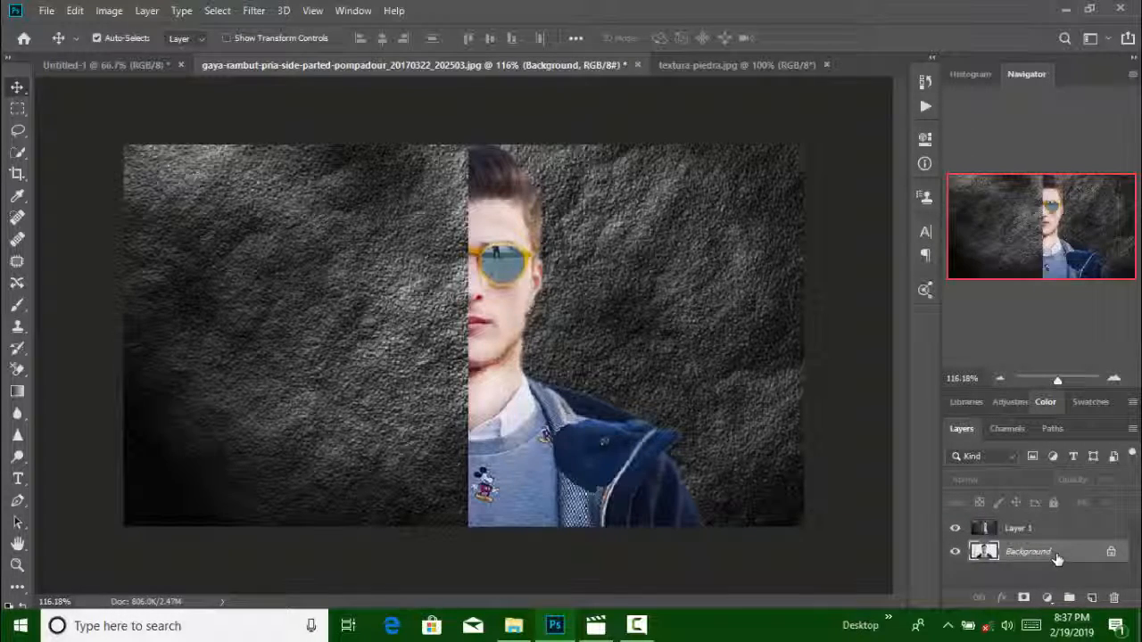
pyautogui.keyDown('shift'); pyautogui.click(1053, 530); pyautogui.keyUp('shift')
pyautogui.rightClick(1054, 531)
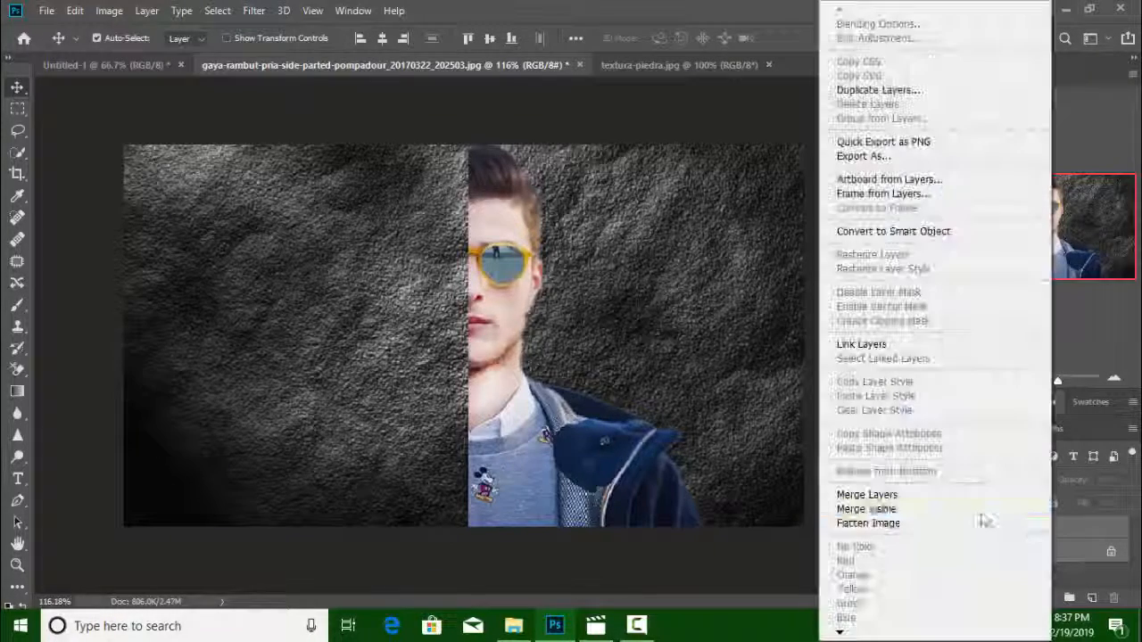
pyautogui.click(948, 496)
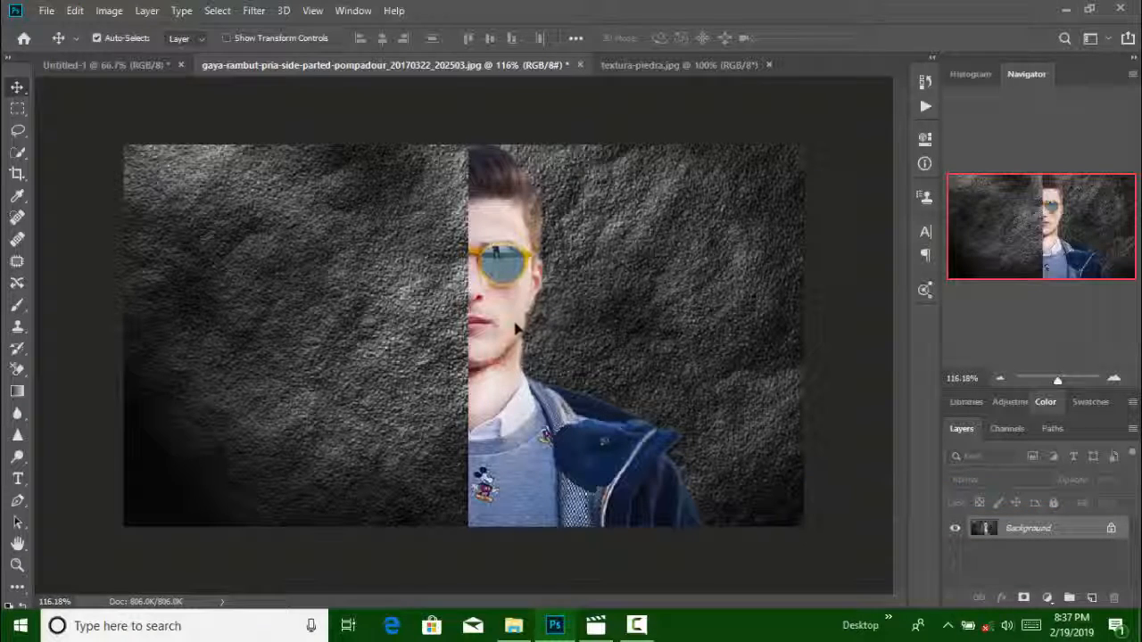
# Copy the merged portrait composite into the blank Untitled-1 document as a new layer
pyautogui.click(121, 70)
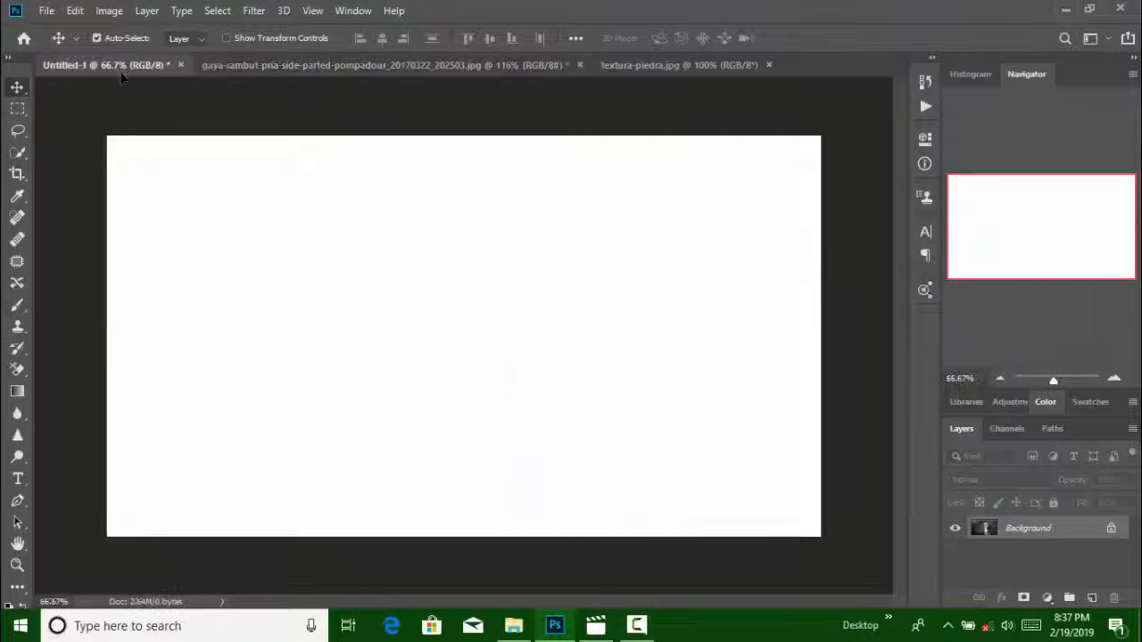
pyautogui.moveTo(156, 88); pyautogui.dragTo(373, 173)
pyautogui.moveTo(598, 77); pyautogui.dragTo(449, 328)
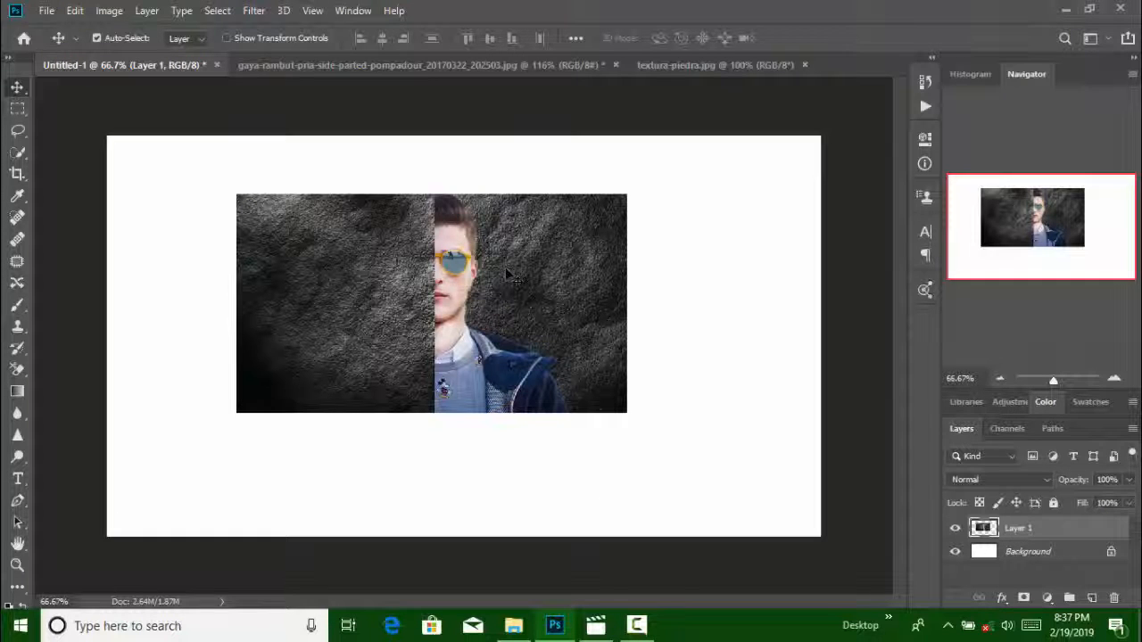
# Scale the portrait composite to 182.86% width and 183.21% height so it fills the Untitled-1 canvas
pyautogui.press('ctrl')
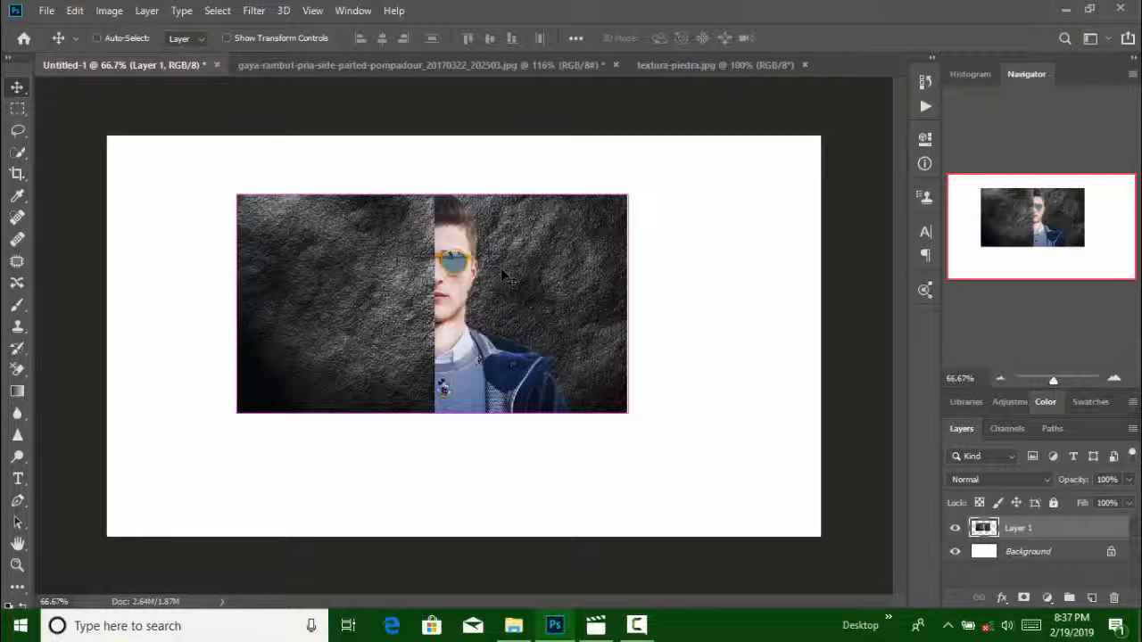
pyautogui.hotkey('ctrl', 't')
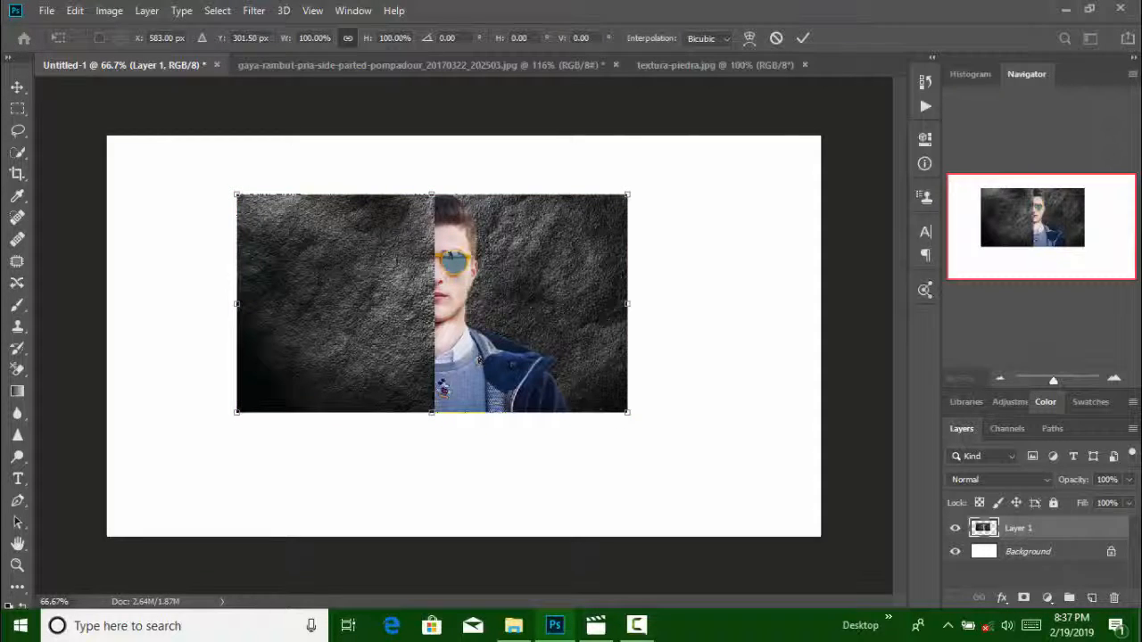
pyautogui.moveTo(234, 188); pyautogui.dragTo(107, 134)
pyautogui.moveTo(630, 415); pyautogui.dragTo(821, 537)
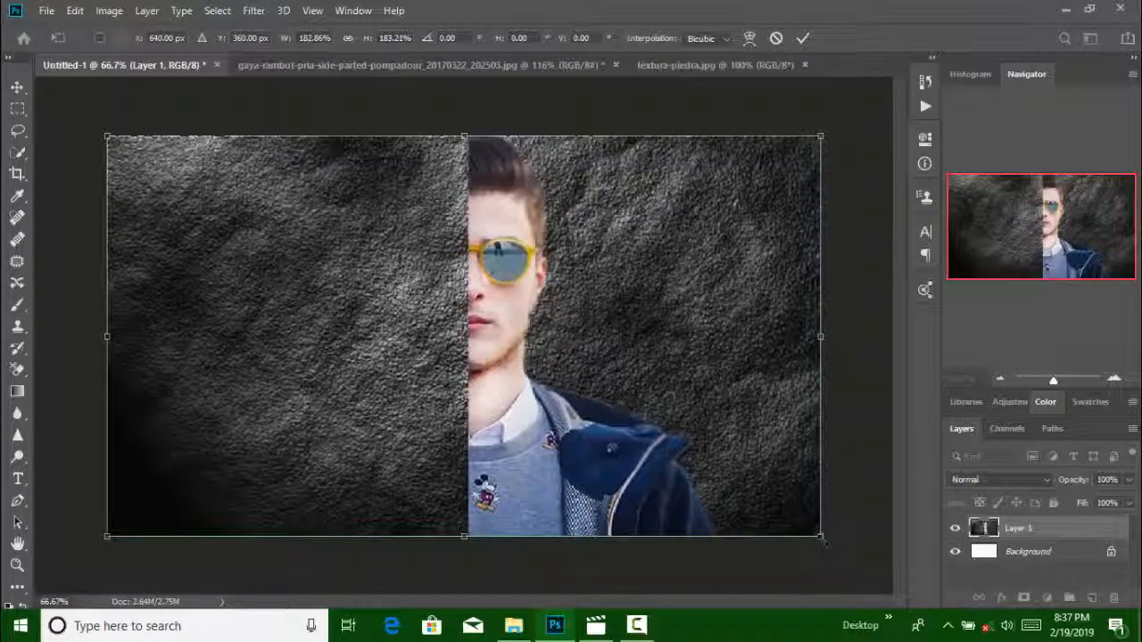
pyautogui.press('Return')
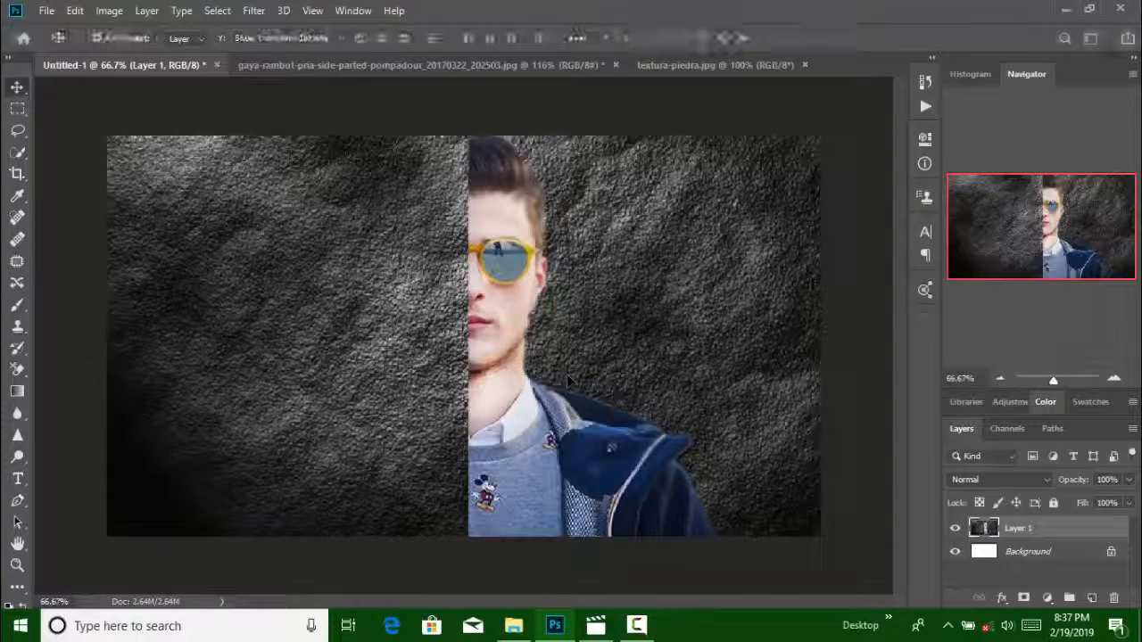
pyautogui.click(49, 12)
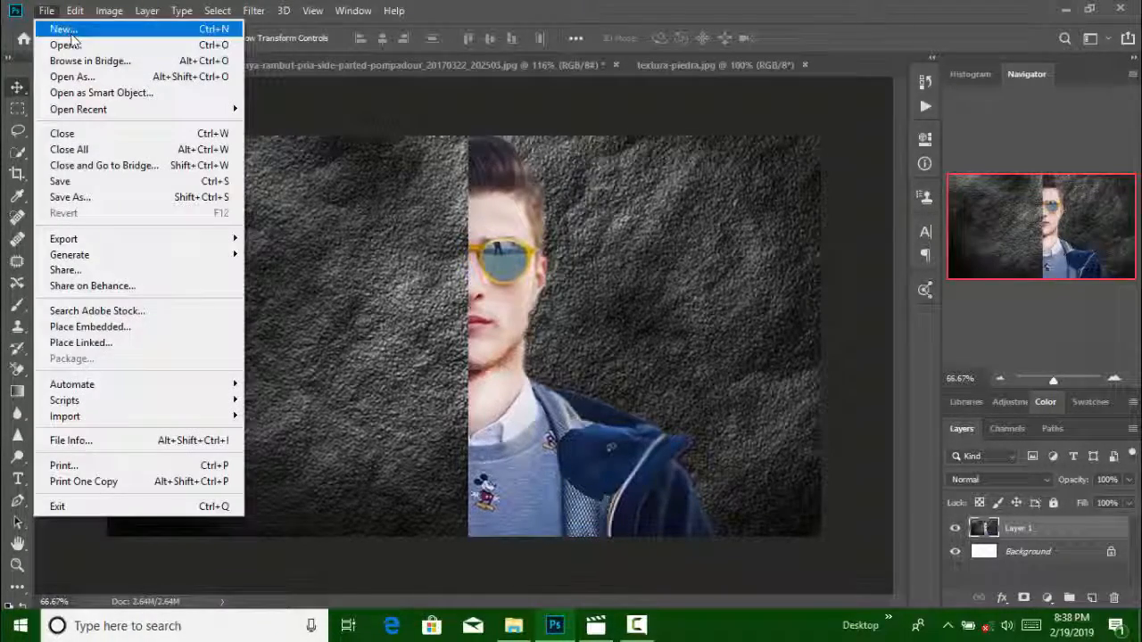
pyautogui.click(72, 42)
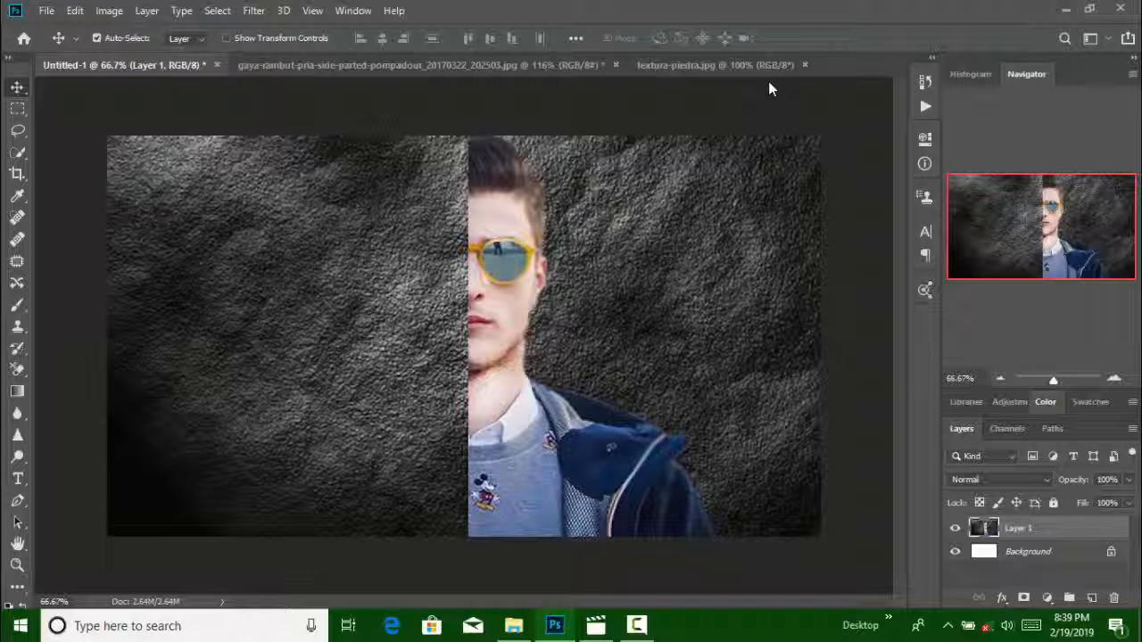
pyautogui.hotkey('ctrl', 'o')
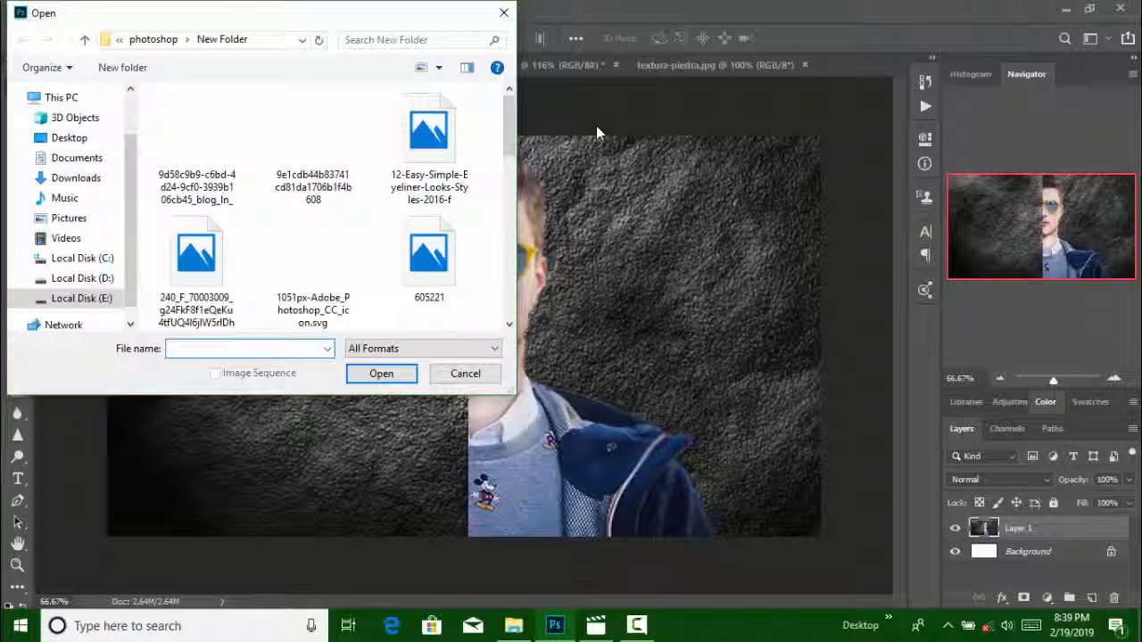
pyautogui.press('Escape')
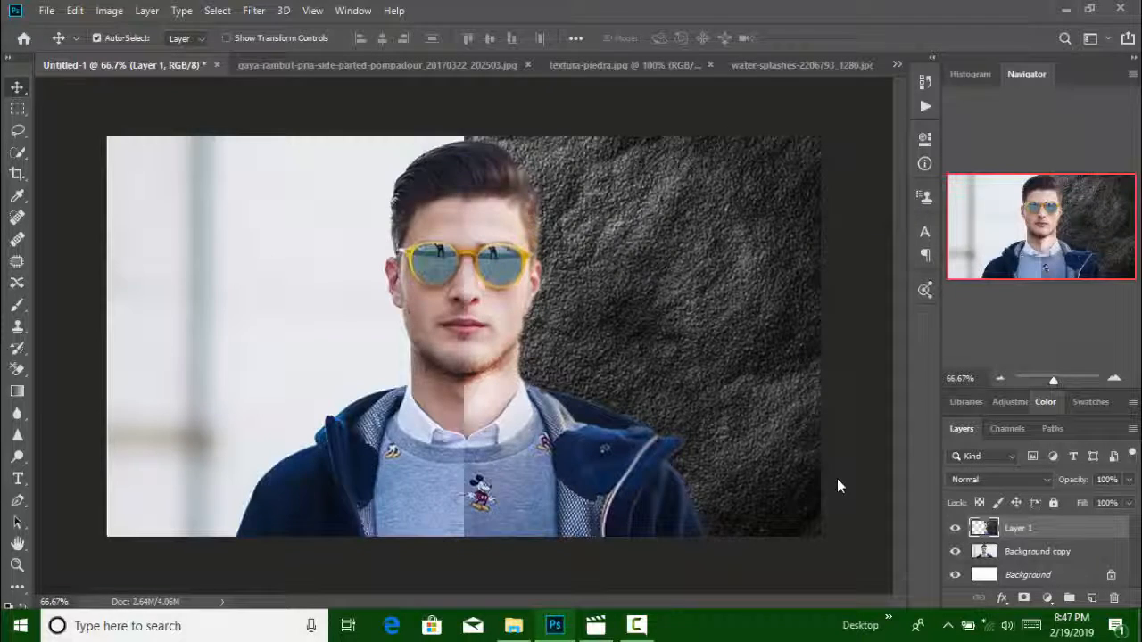
# Open the water-splashes-2206793_1280 image from the New Folder directory
pyautogui.hotkey('alt', 'f')
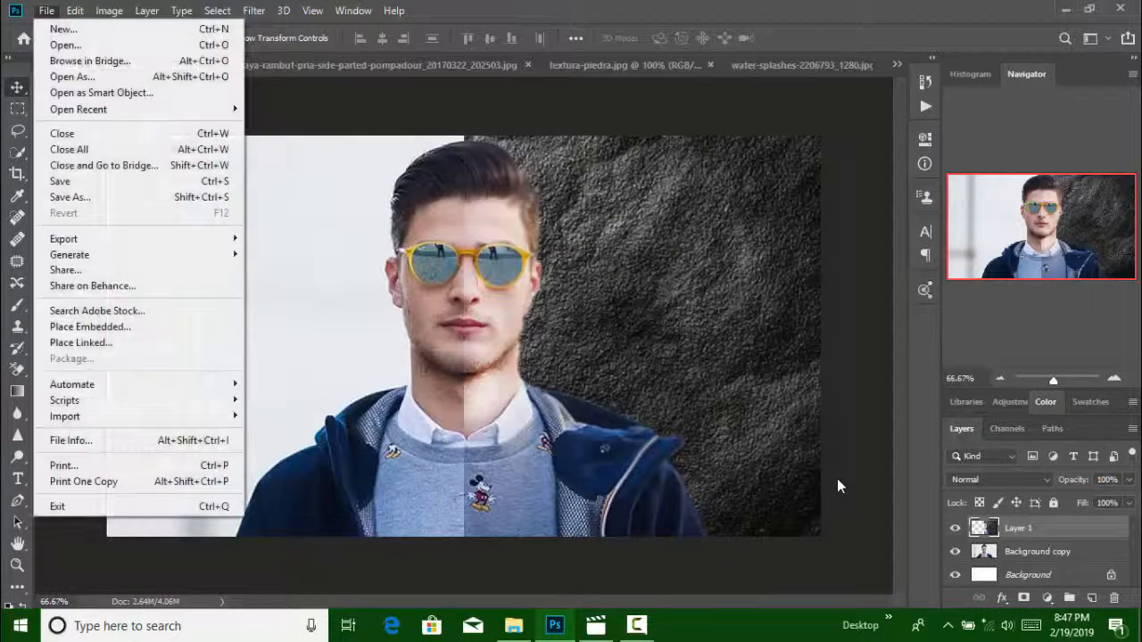
pyautogui.press('o')
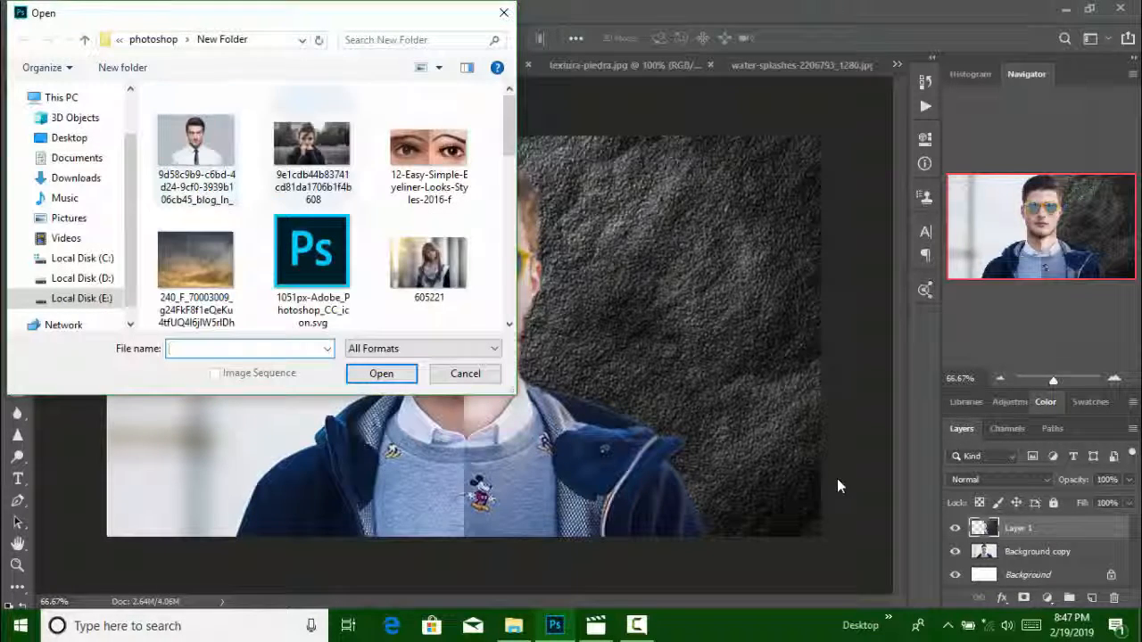
pyautogui.scroll(-7, 312, 183)
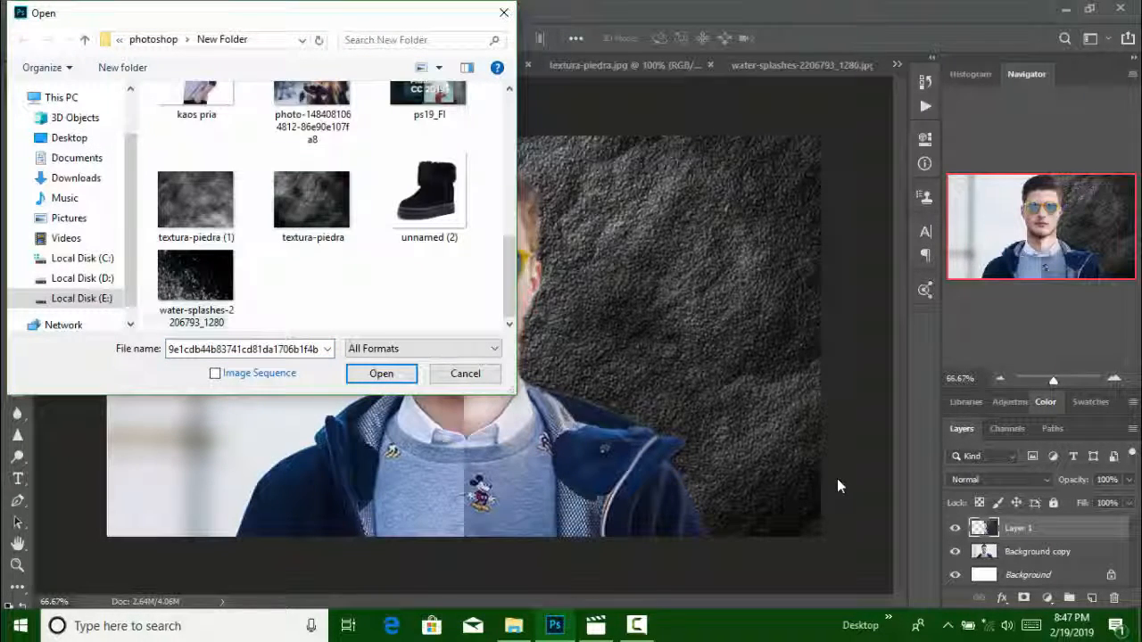
pyautogui.click(196, 286)
pyautogui.click(382, 374)
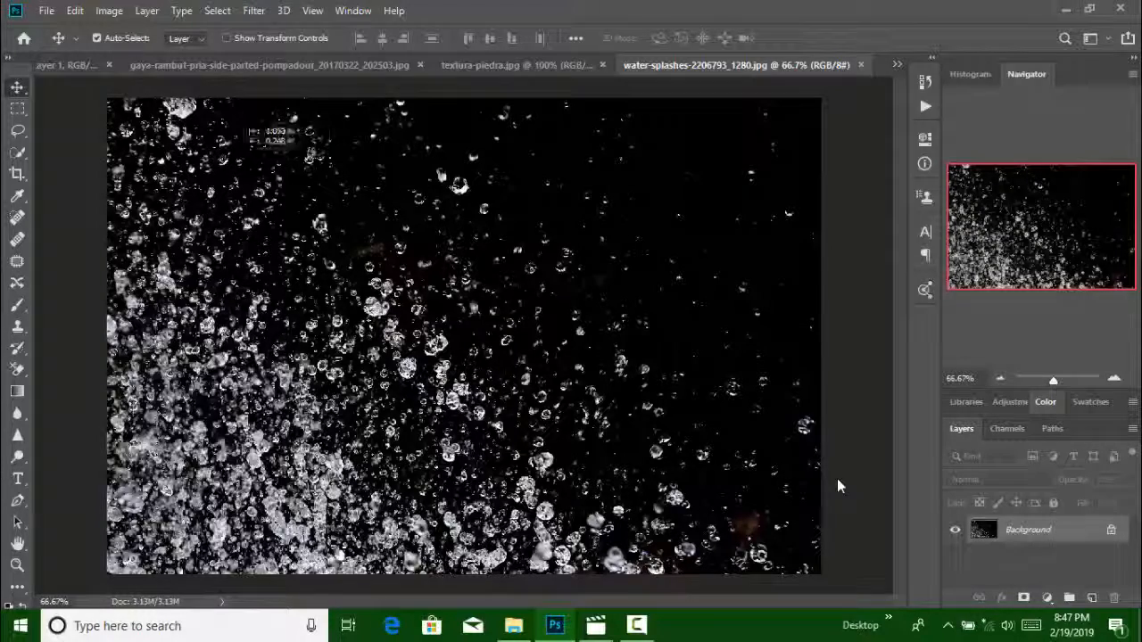
# Copy the water-splash image into Untitled-1 as a new layer and align it with the canvas's sides and bottom edge
pyautogui.hotkey('ctrl', 'Tab')
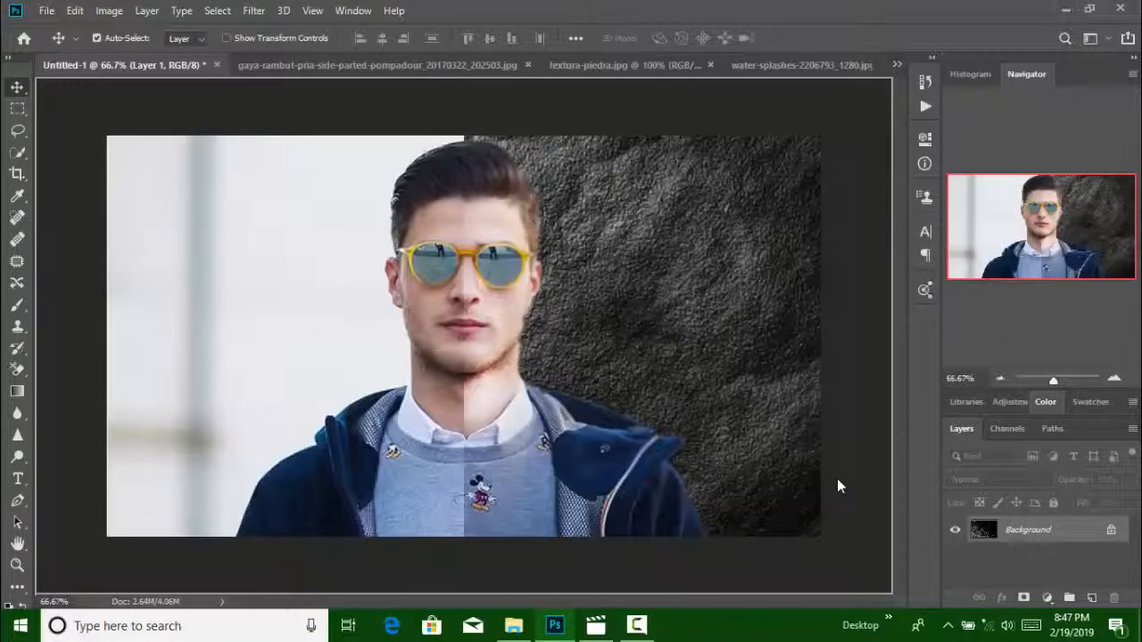
pyautogui.hotkey('ctrl', 'v')
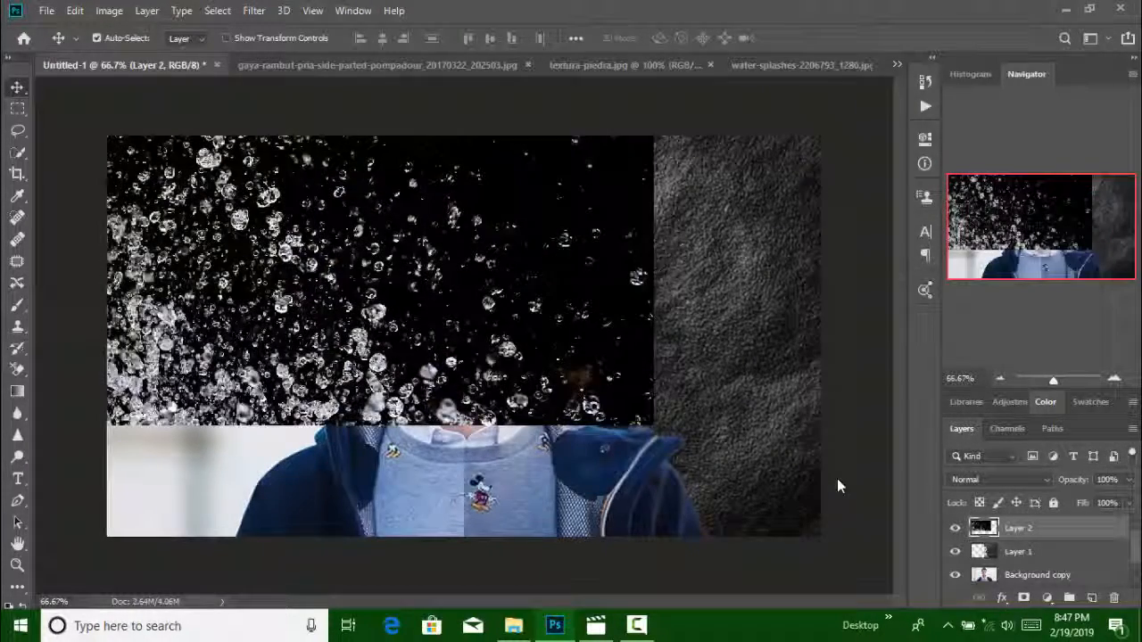
pyautogui.moveTo(549, 266)
pyautogui.mouseDown()
pyautogui.moveTo(582, 298)
pyautogui.moveTo(702, 359)
pyautogui.mouseUp()
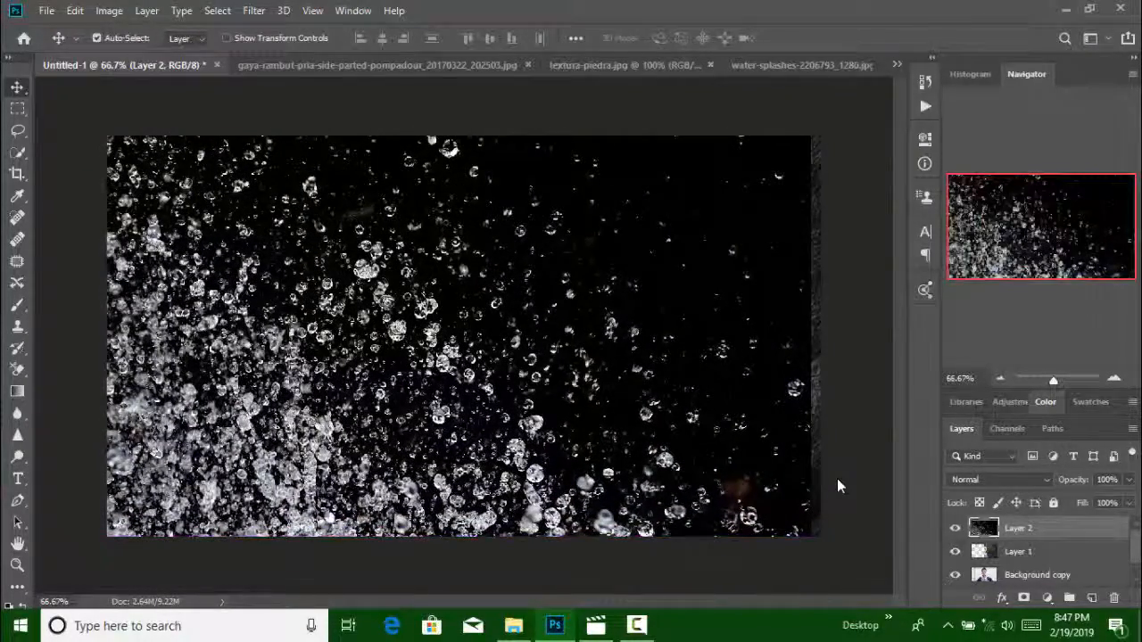
pyautogui.moveTo(770, 345)
pyautogui.mouseDown()
pyautogui.moveTo(802, 346)
pyautogui.moveTo(776, 345)
pyautogui.mouseUp()
# Try to mirror the water-splash layer horizontally by transforming it to -104.14% width
pyautogui.hotkey('ctrl', 't')
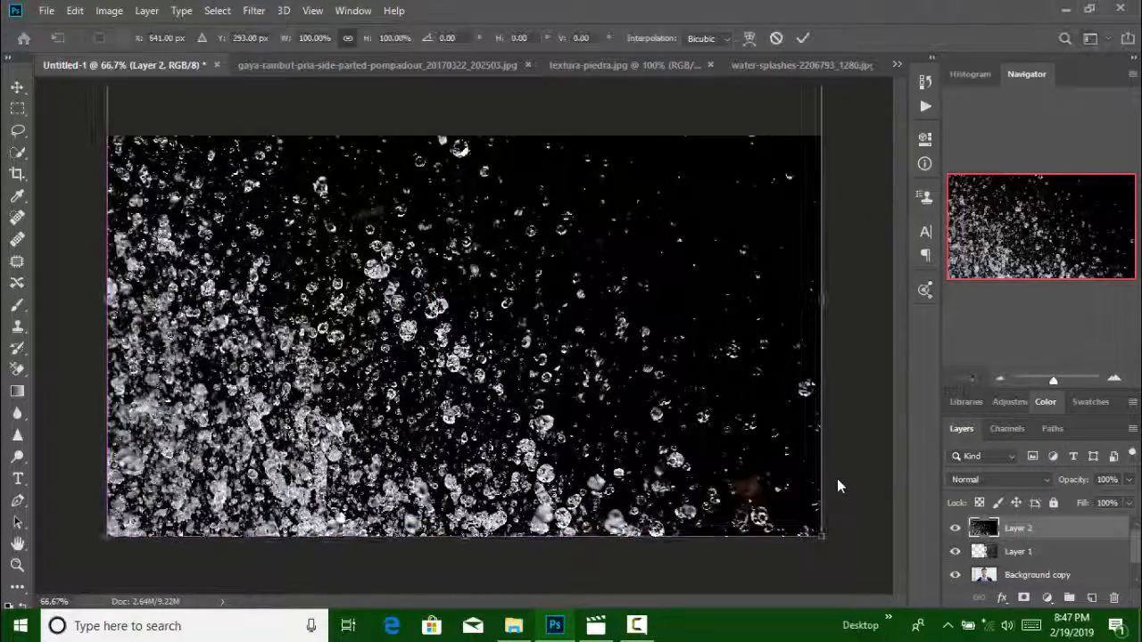
pyautogui.moveTo(821, 299)
pyautogui.mouseDown()
pyautogui.moveTo(75, 300)
pyautogui.moveTo(821, 299)
pyautogui.moveTo(811, 300)
pyautogui.mouseUp()
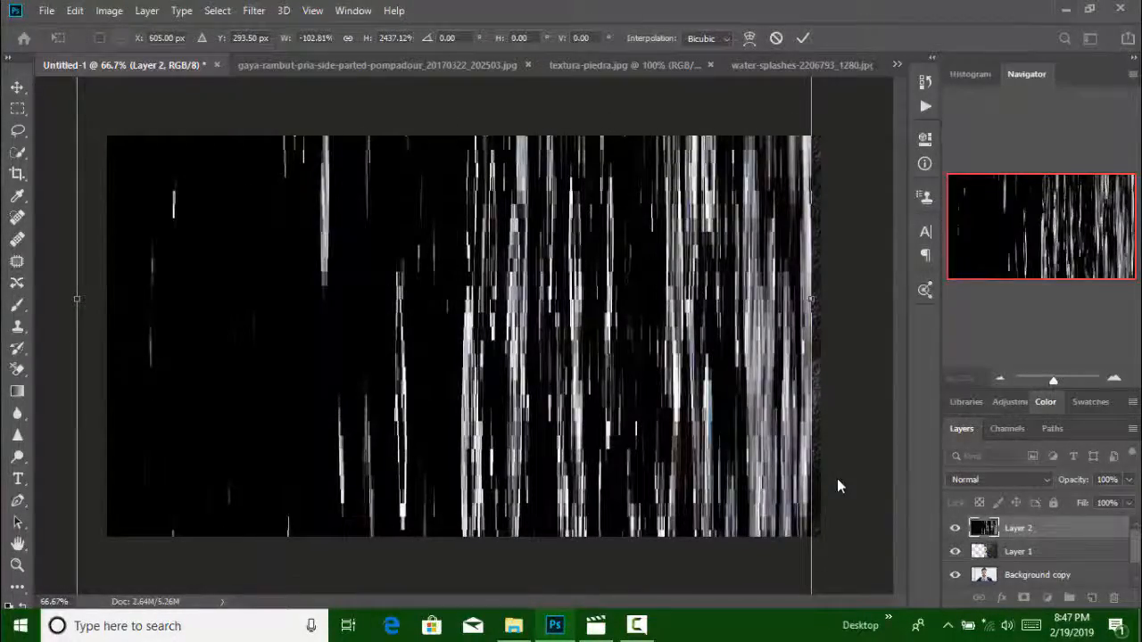
pyautogui.hotkey('ctrl', 'z')
pyautogui.hotkey('ctrl', 'z')
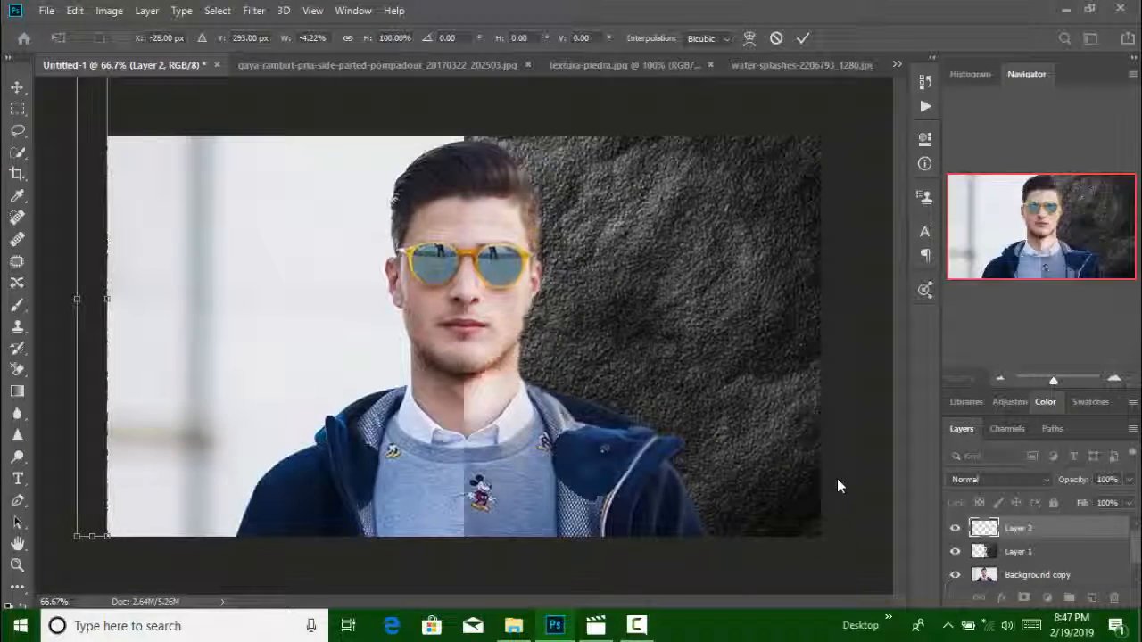
pyautogui.moveTo(107, 300); pyautogui.dragTo(821, 300)
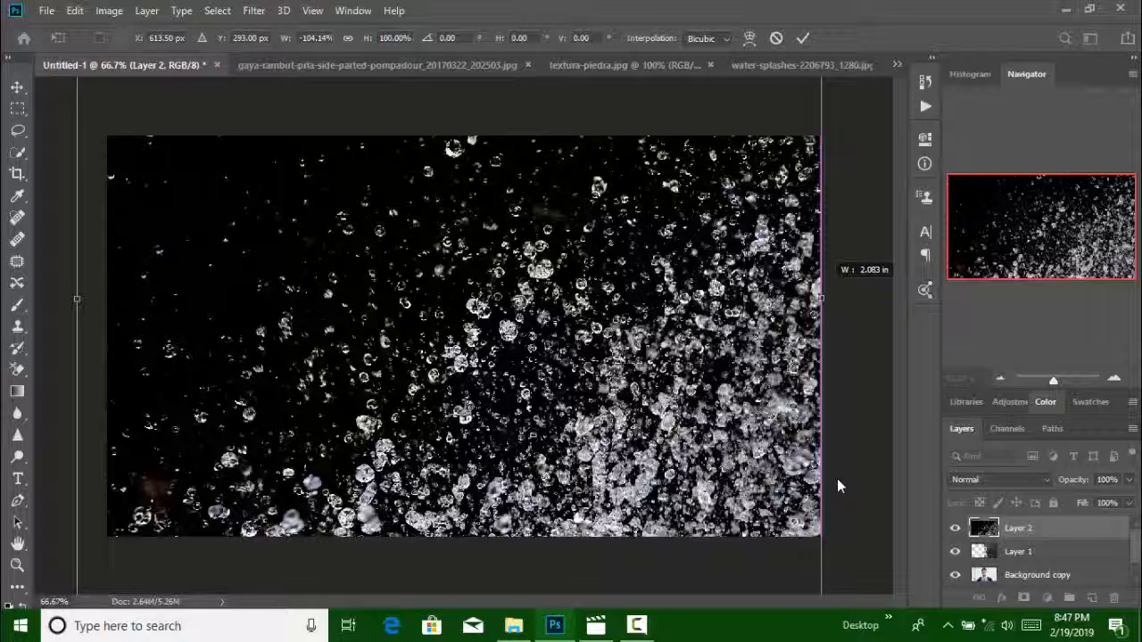
pyautogui.moveTo(820, 299); pyautogui.dragTo(810, 303)
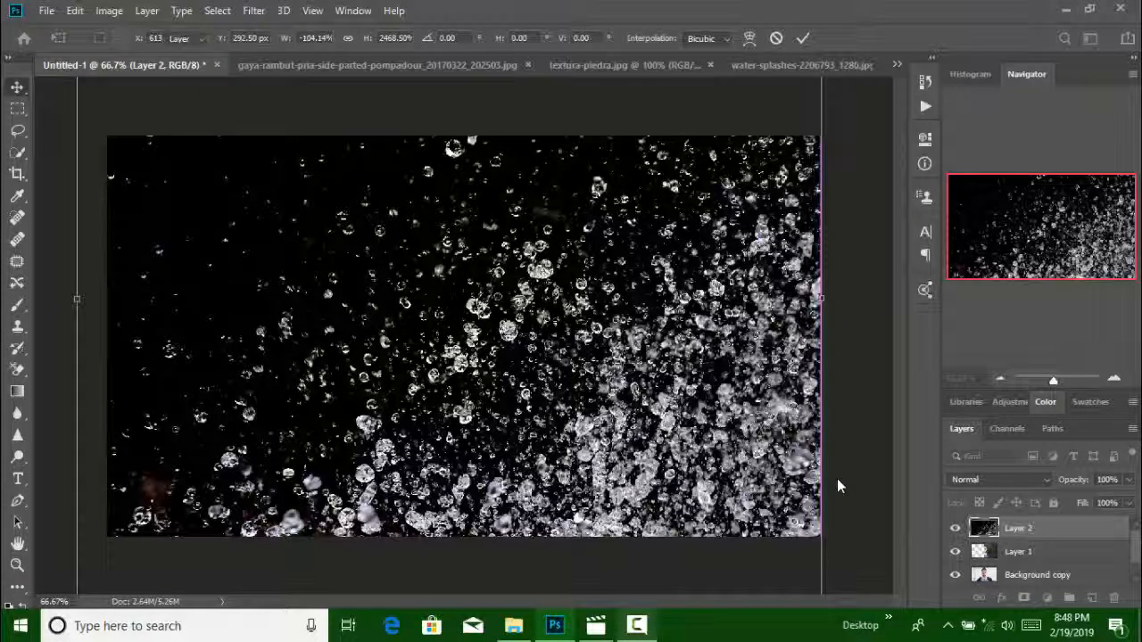
pyautogui.press('Return')
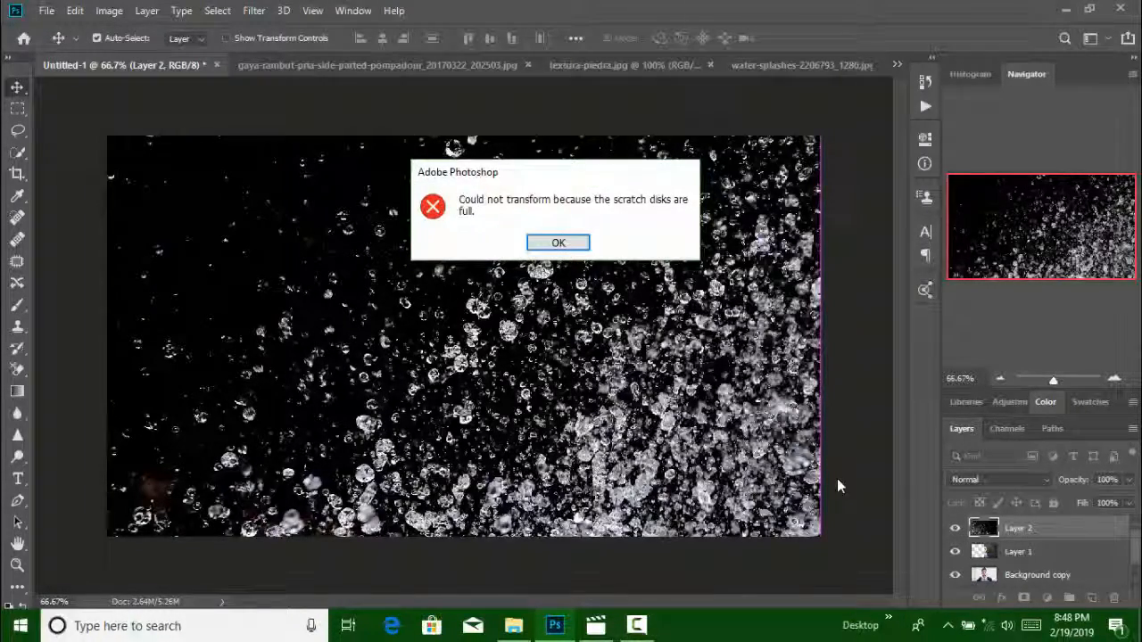
pyautogui.press('Return')
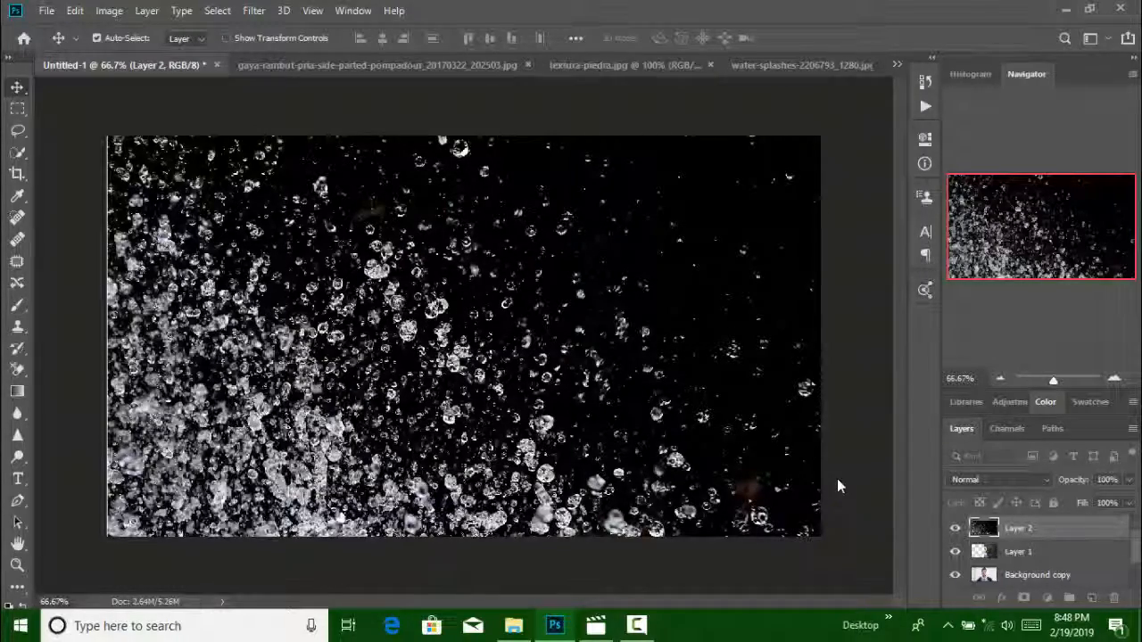
# Reposition the water-splash layer so it lines up with the canvas's sides and bottom edge
pyautogui.click(999, 480)
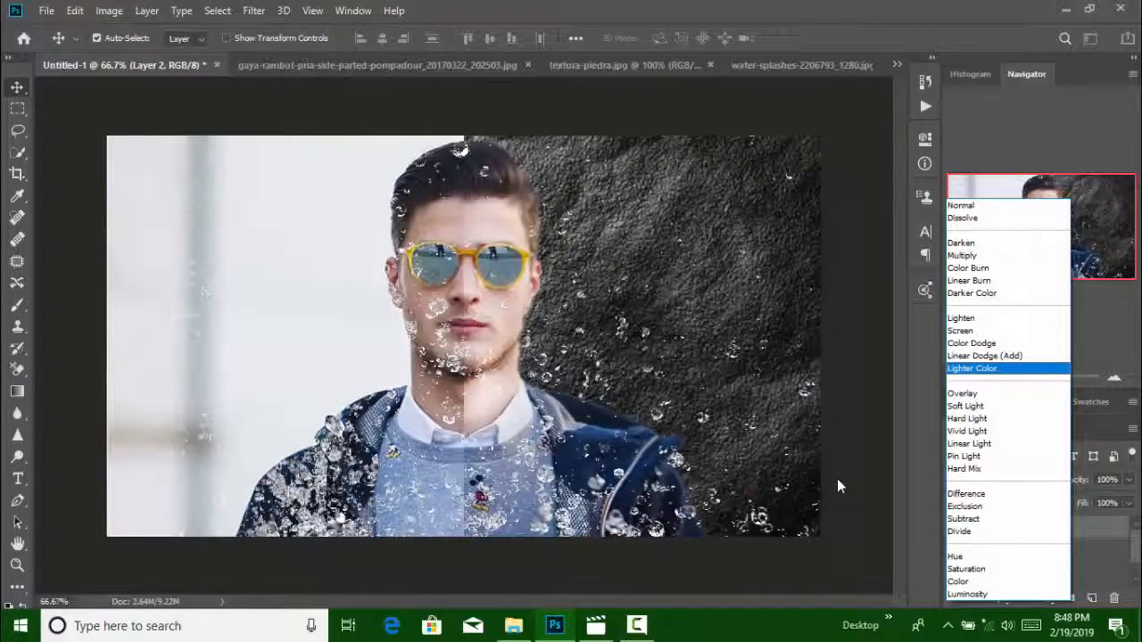
pyautogui.press('Escape')
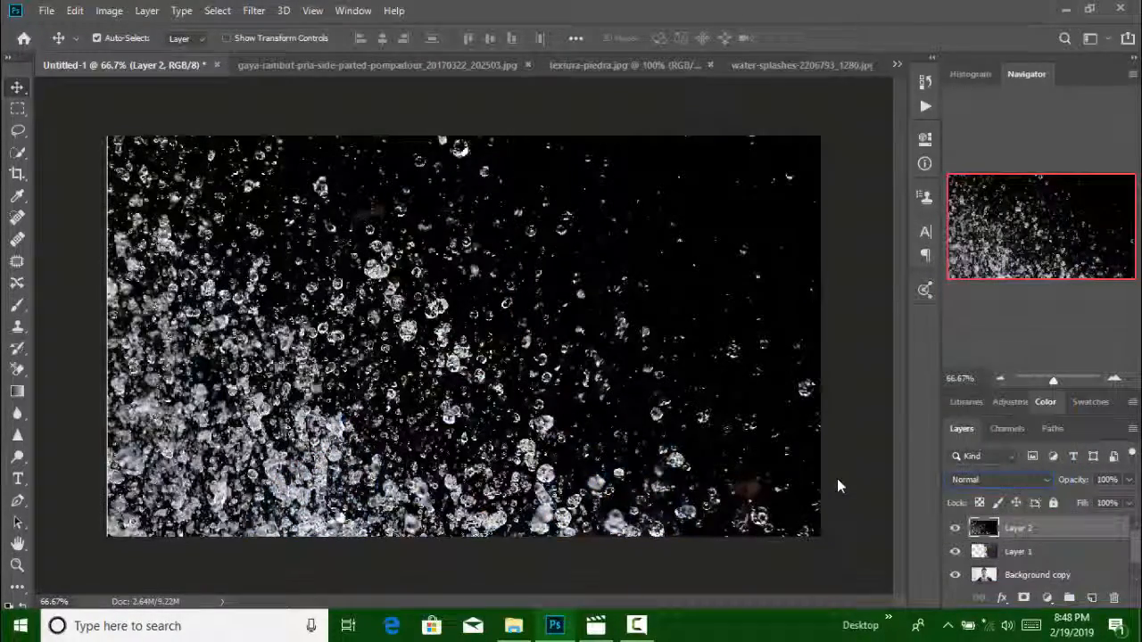
pyautogui.moveTo(734, 326)
pyautogui.mouseDown()
pyautogui.moveTo(781, 325)
pyautogui.moveTo(728, 319)
pyautogui.mouseUp()
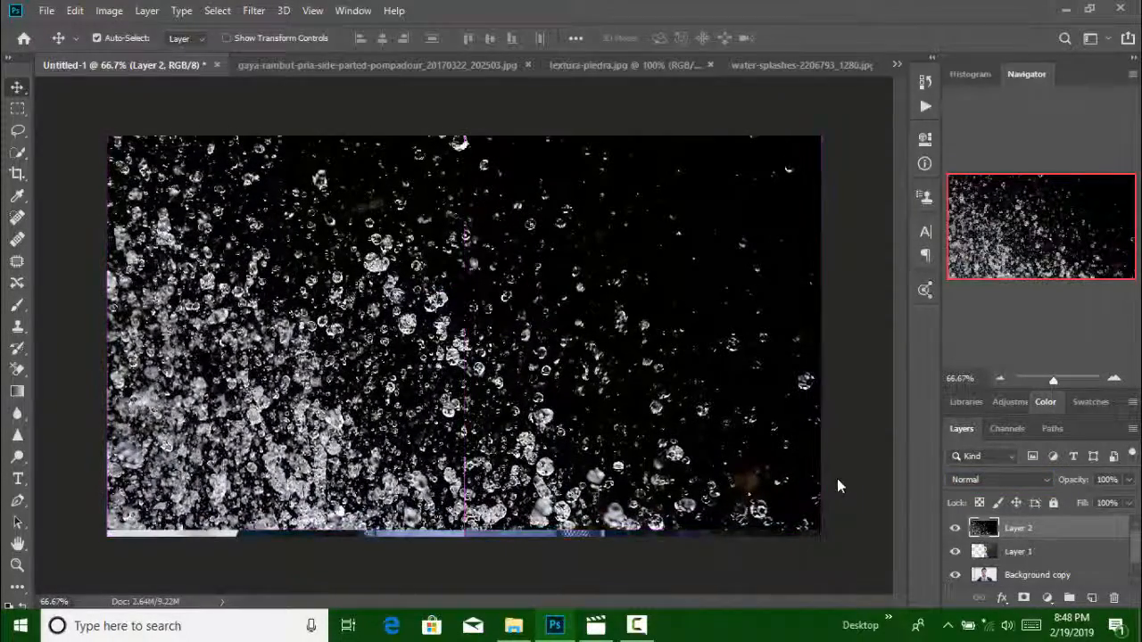
pyautogui.moveTo(618, 267); pyautogui.dragTo(618, 275)
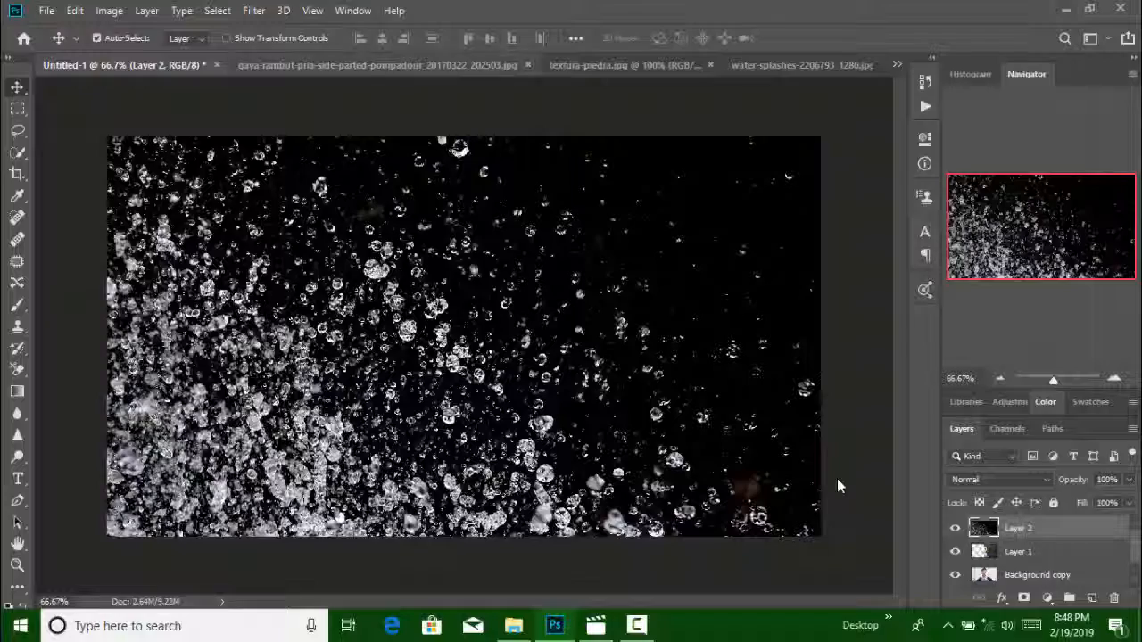
# Try rotating the whole image 90° clockwise, and undo the rotation
pyautogui.click(109, 10)
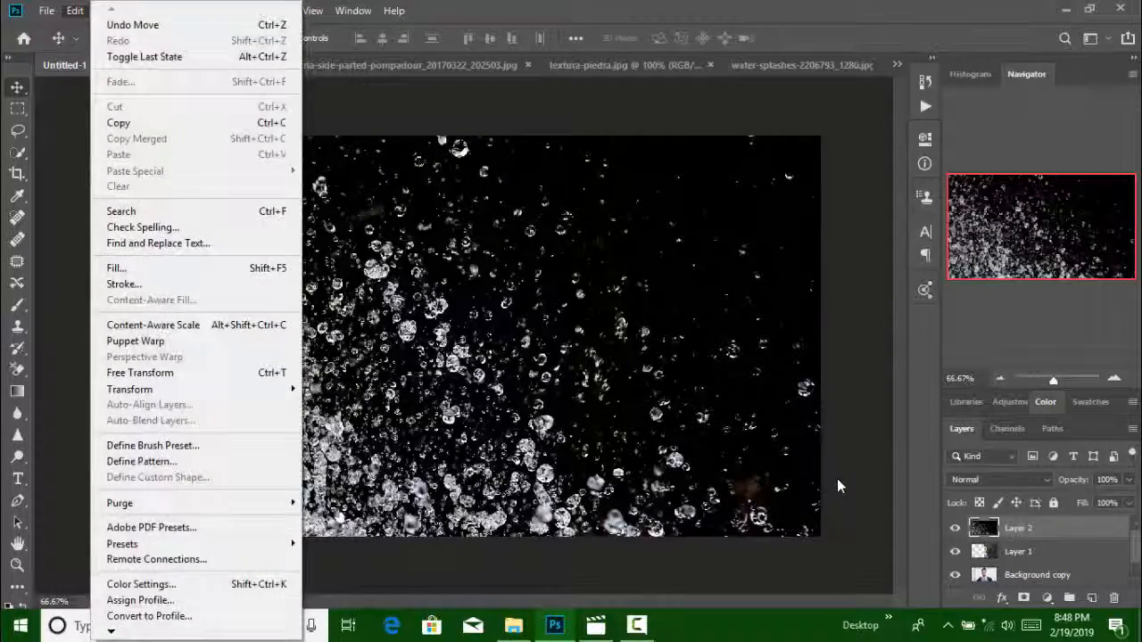
pyautogui.click(75, 10)
pyautogui.click(109, 11)
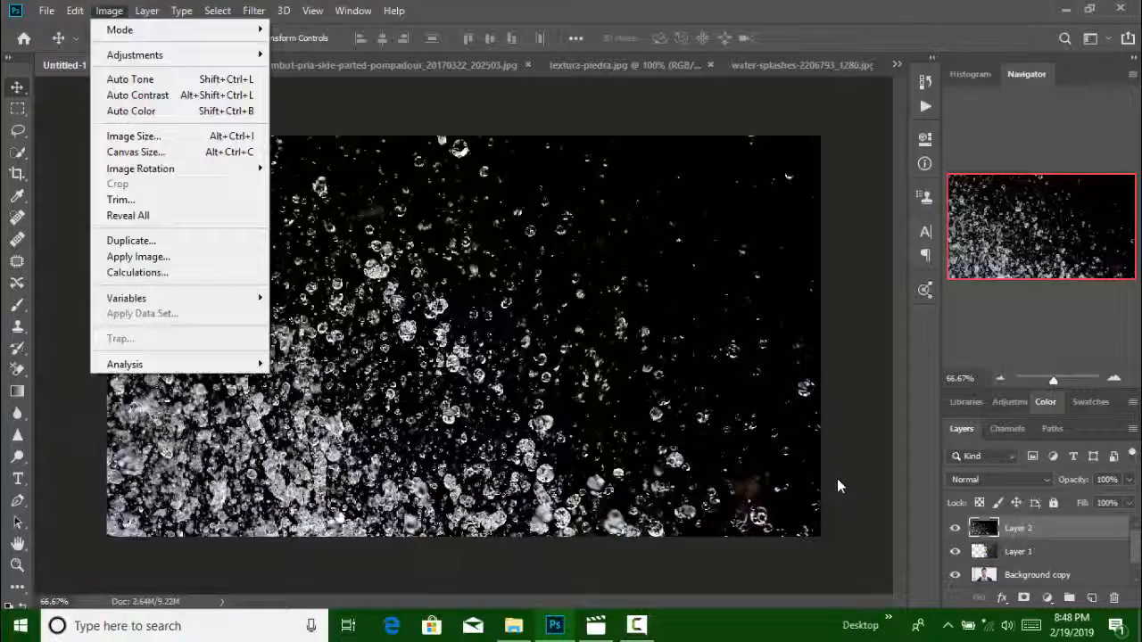
pyautogui.moveTo(141, 169)
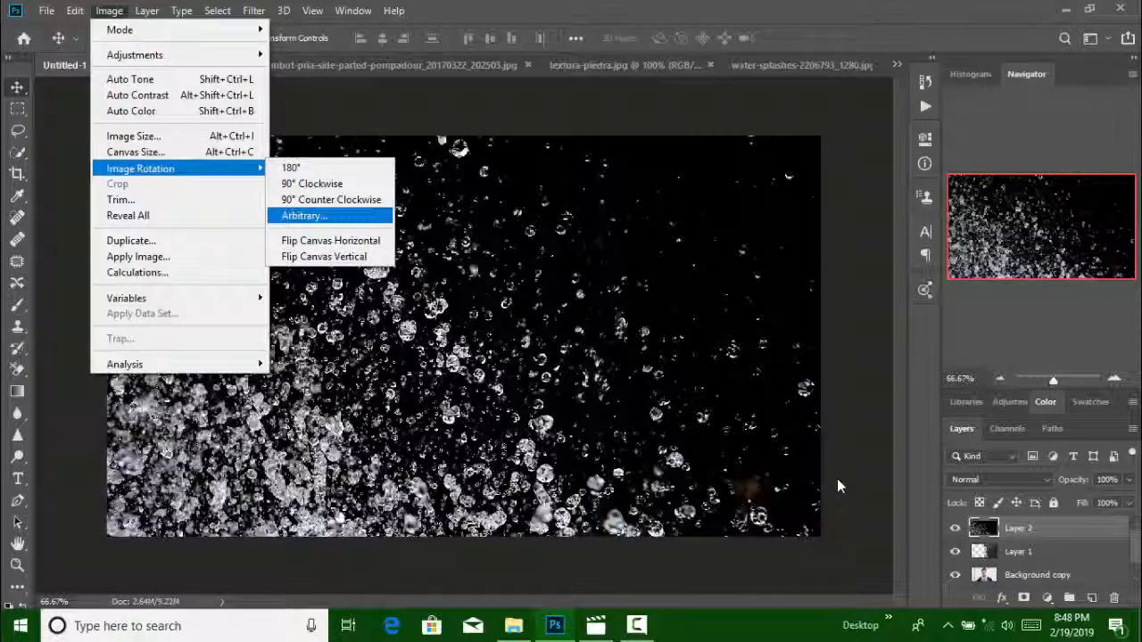
pyautogui.click(313, 184)
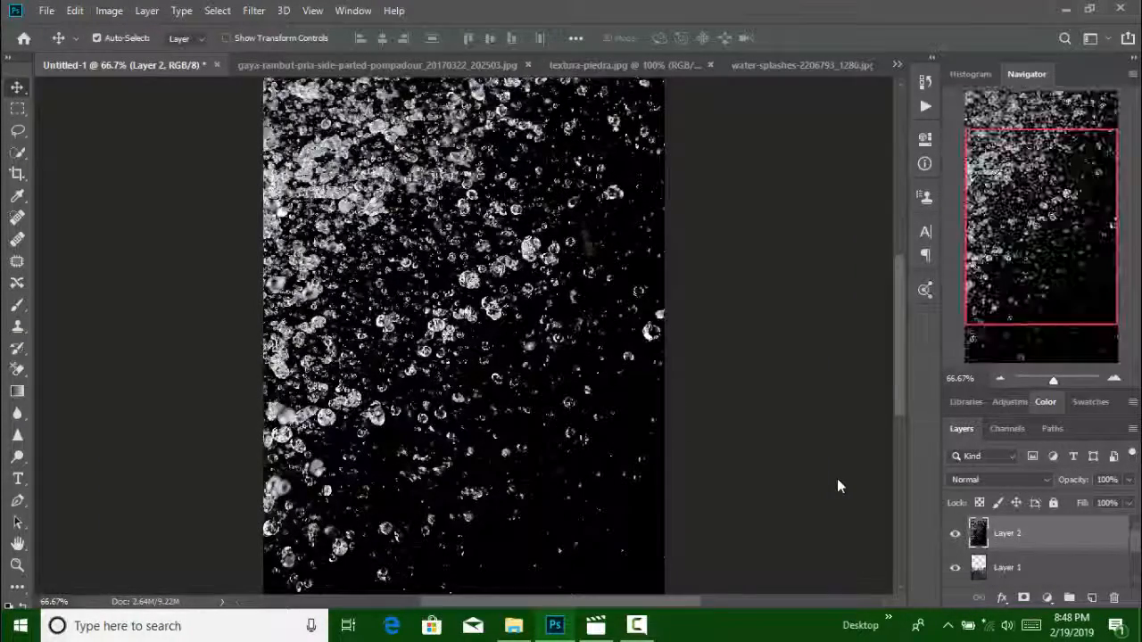
pyautogui.hotkey('ctrl', 'z')
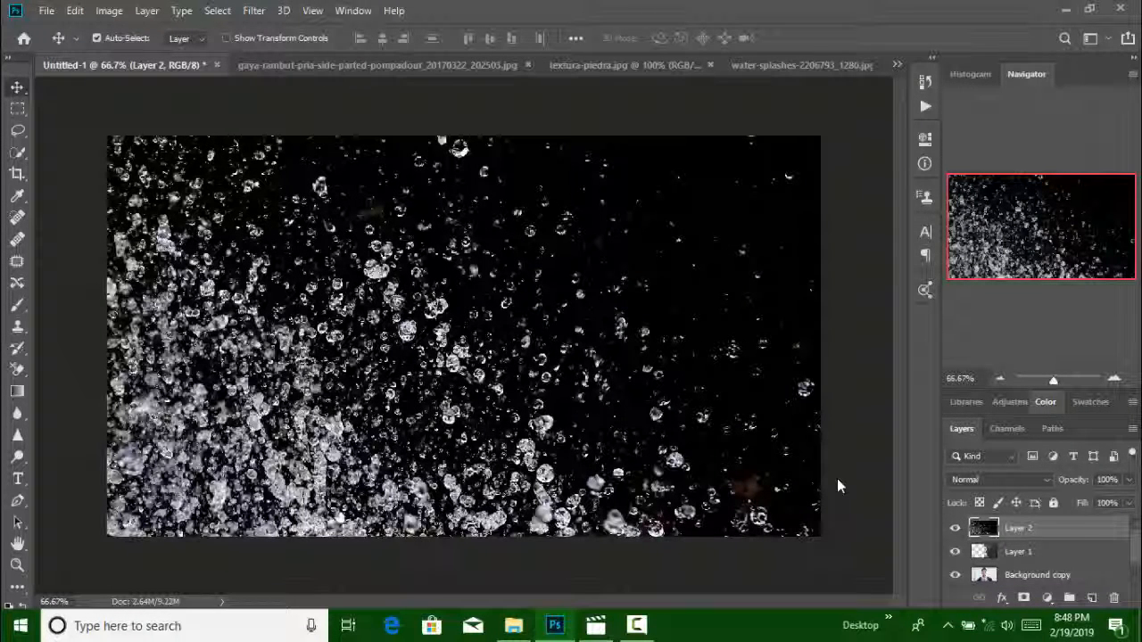
# Compare the lightening blend modes on the water-splash layer and set it to Color Dodge
pyautogui.click(1015, 480)
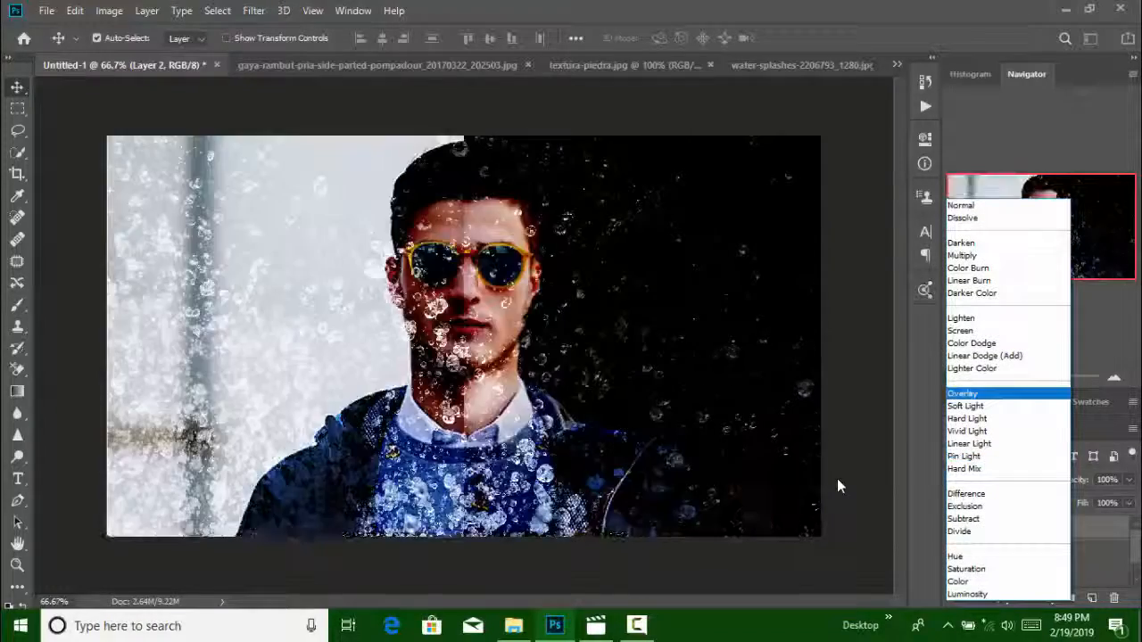
pyautogui.press('Up')
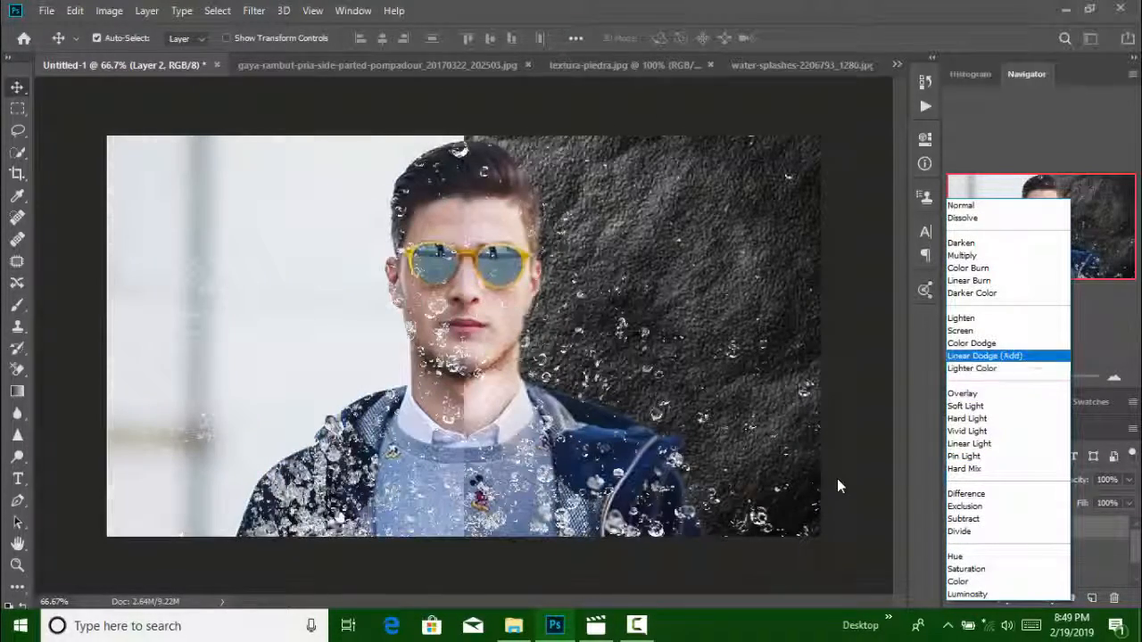
pyautogui.press('Down')
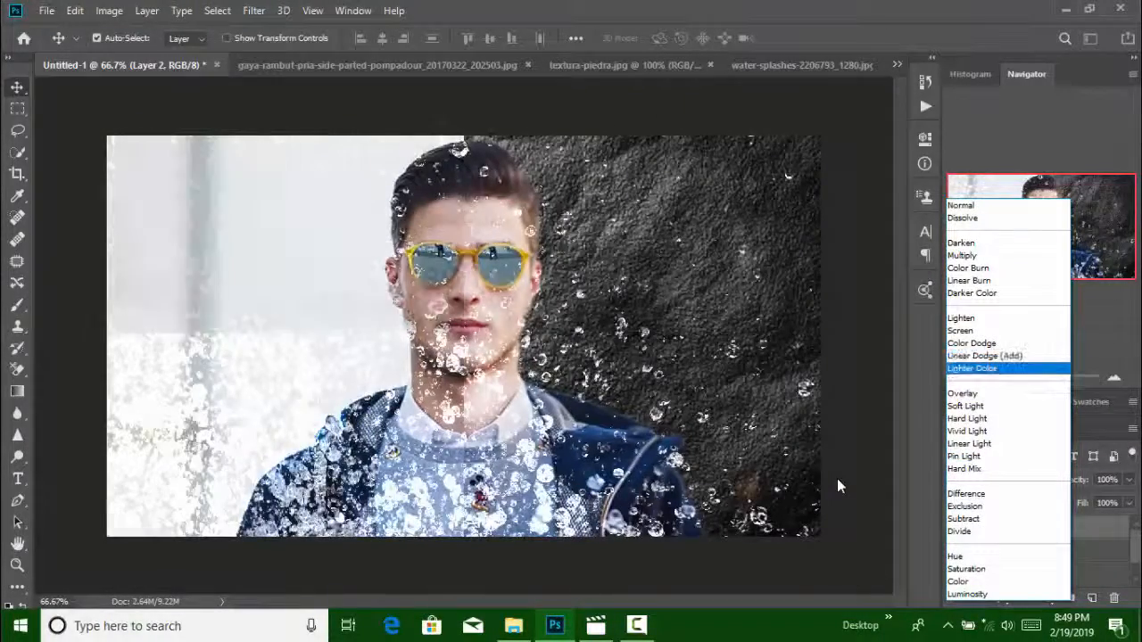
pyautogui.press('Up')
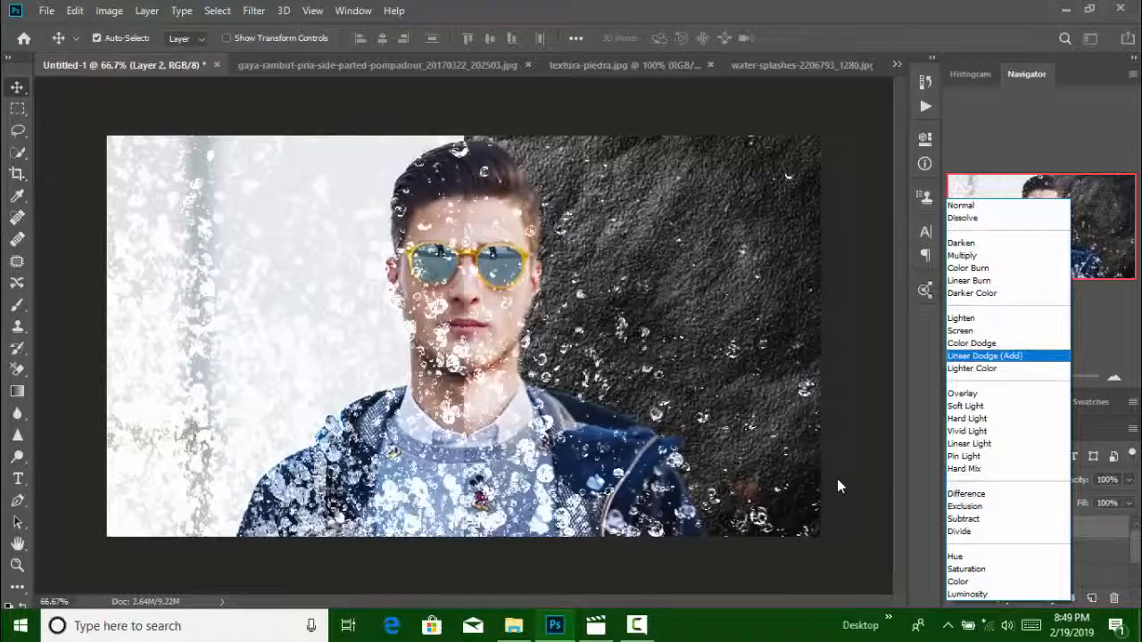
pyautogui.press('Down')
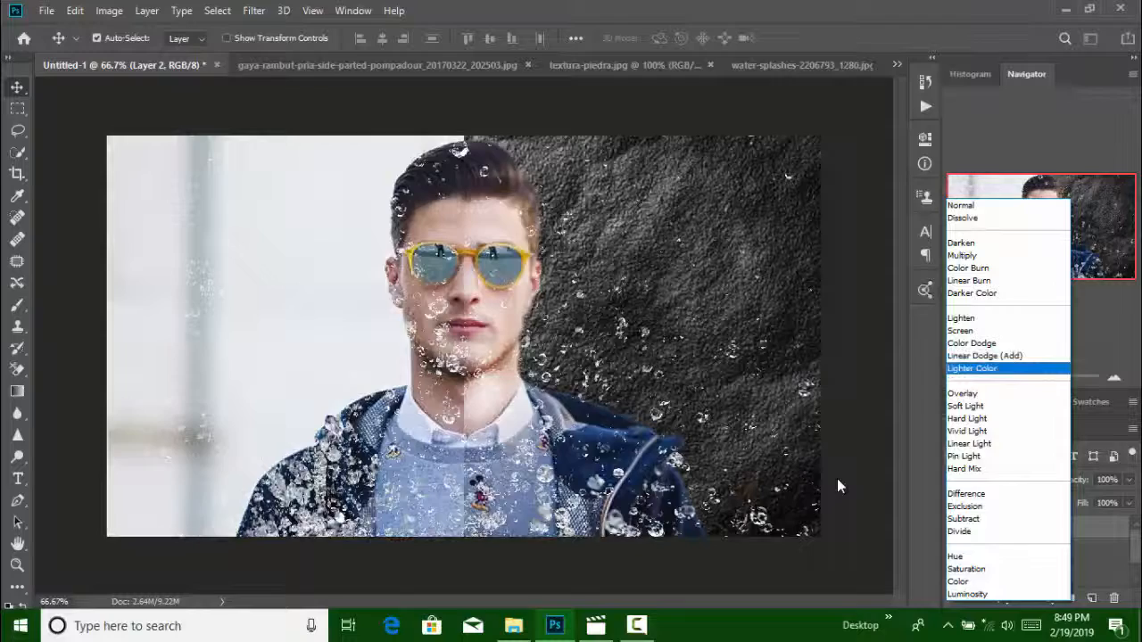
pyautogui.press('Up')
pyautogui.press('Up')
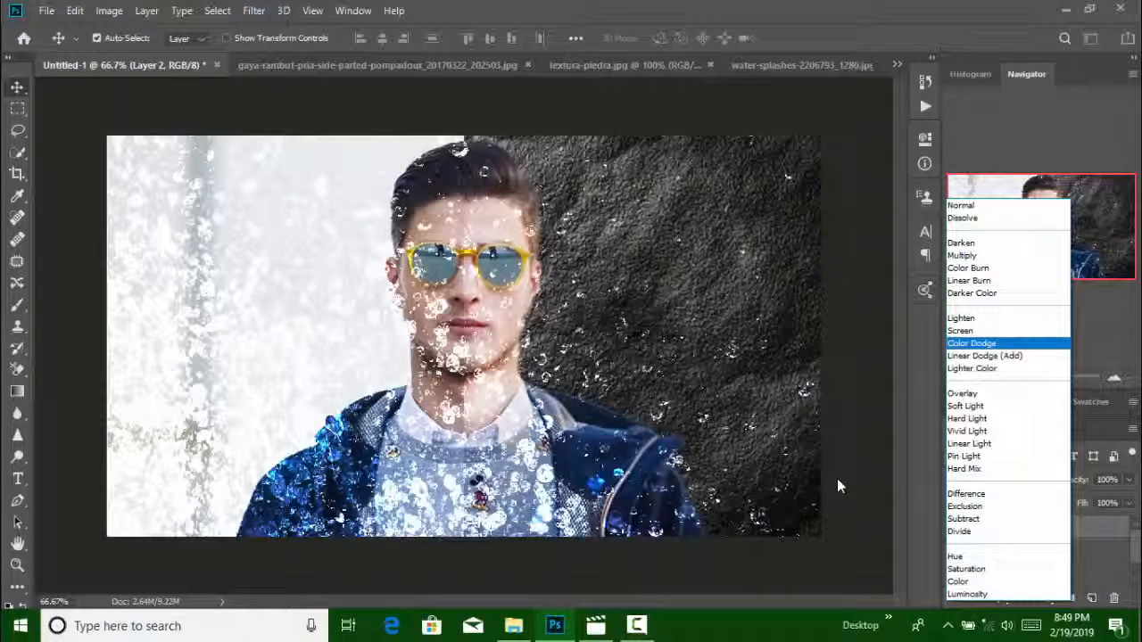
pyautogui.press('Return')
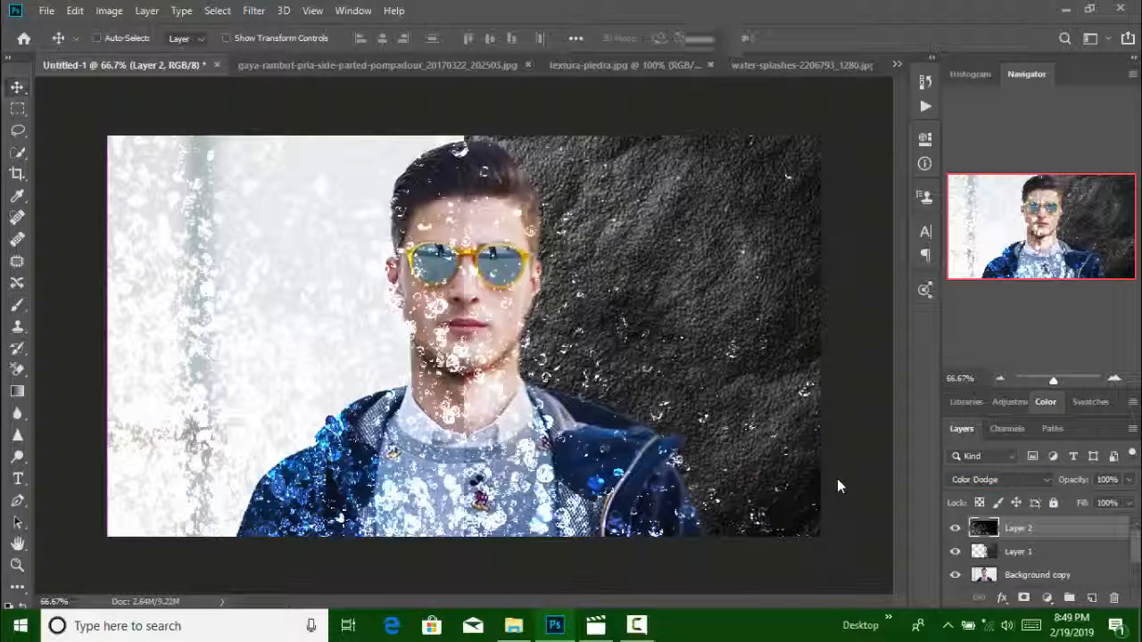
# Try shrinking and flipping the water-splash layer to -21.80% width and height beside the man's chin
pyautogui.hotkey('ctrl', 't')
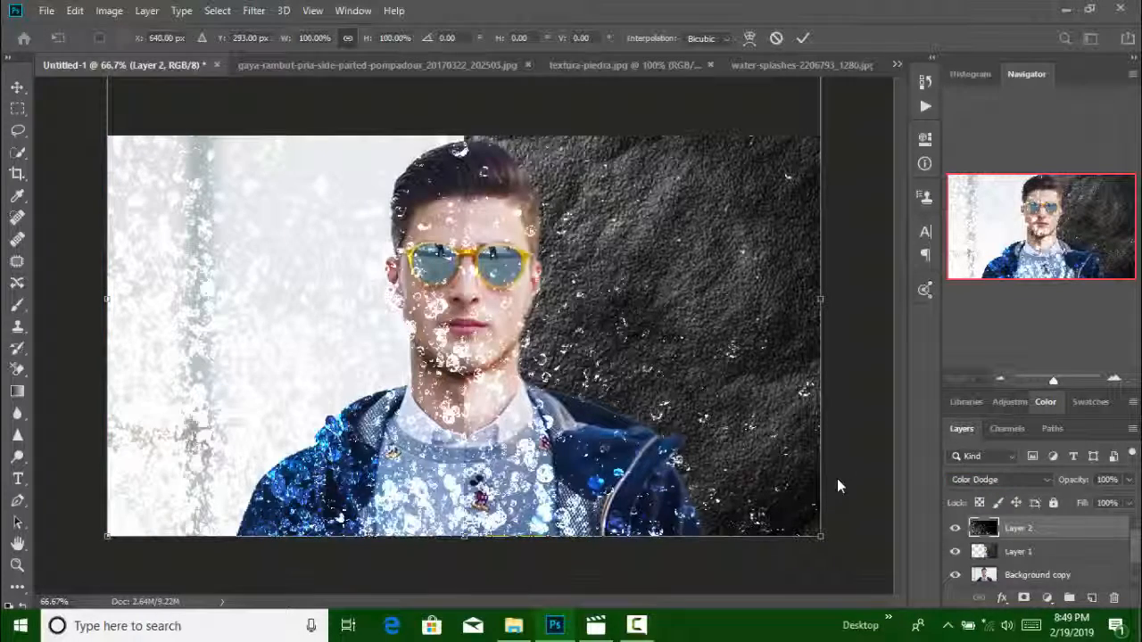
pyautogui.moveTo(819, 298); pyautogui.dragTo(160, 218)
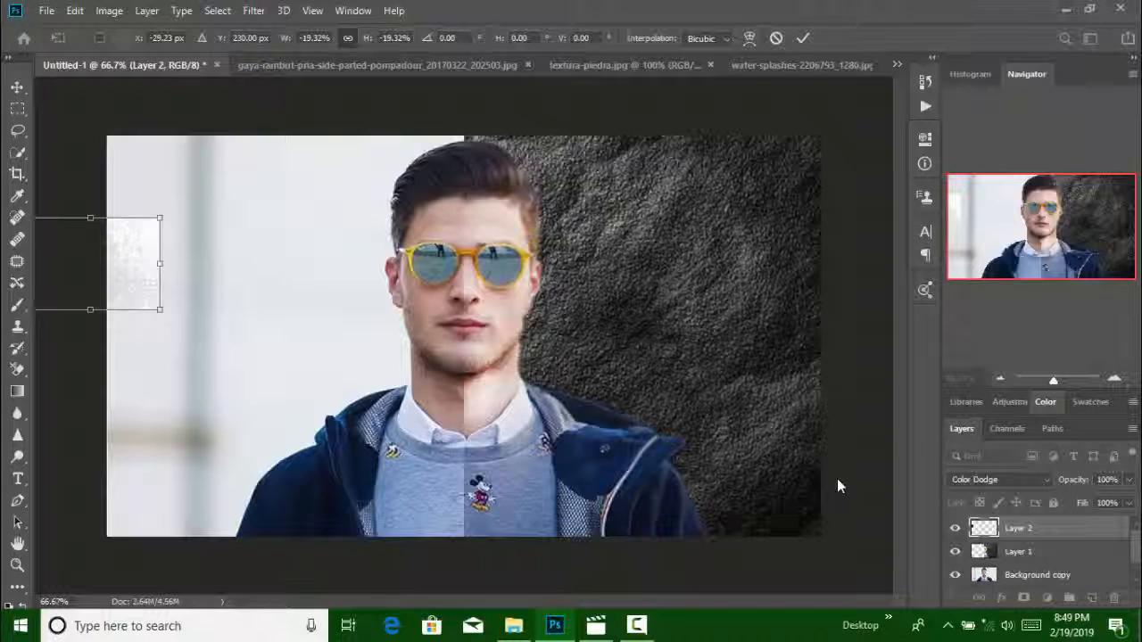
pyautogui.moveTo(90, 217); pyautogui.dragTo(421, 356)
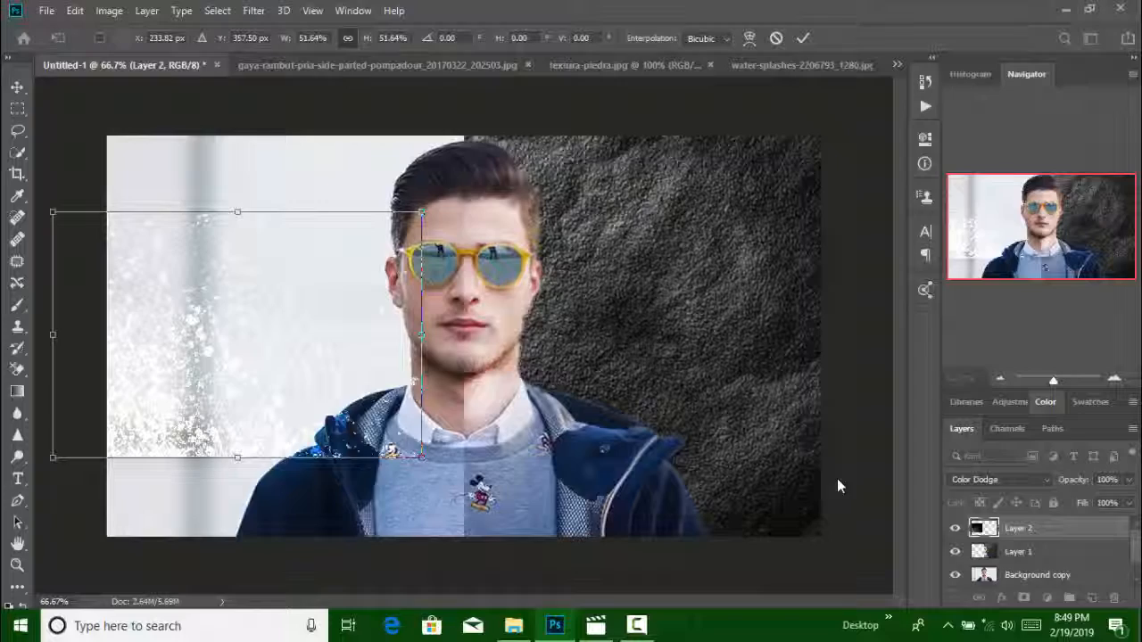
pyautogui.moveTo(53, 335); pyautogui.dragTo(663, 337)
pyautogui.moveTo(543, 254); pyautogui.dragTo(571, 297)
pyautogui.moveTo(531, 362); pyautogui.dragTo(392, 283)
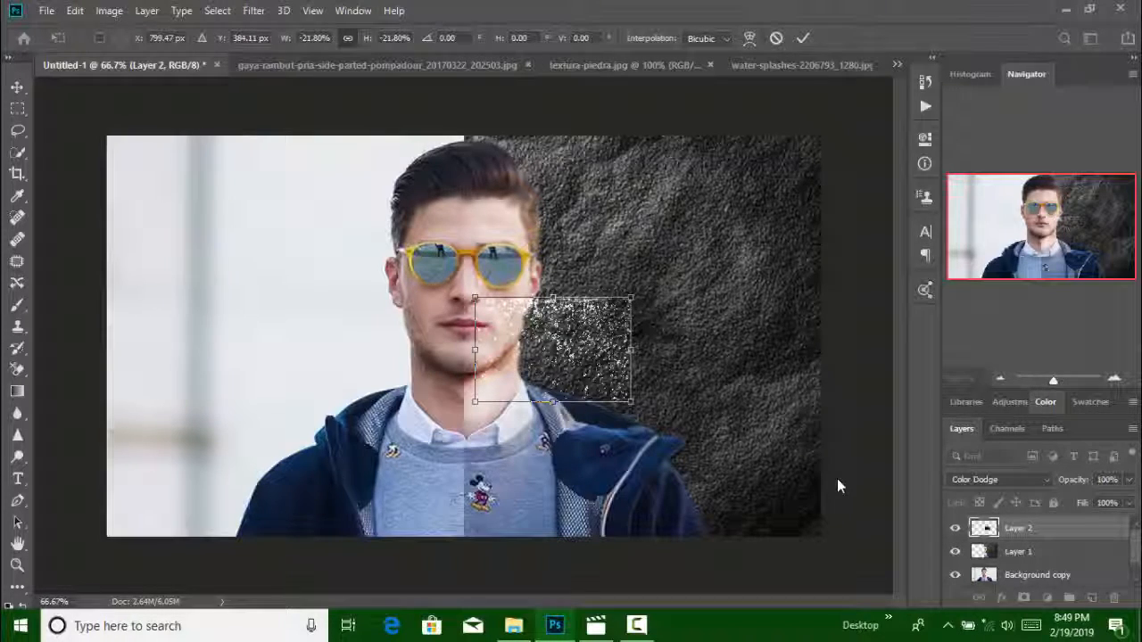
pyautogui.hotkey('alt', 'i')
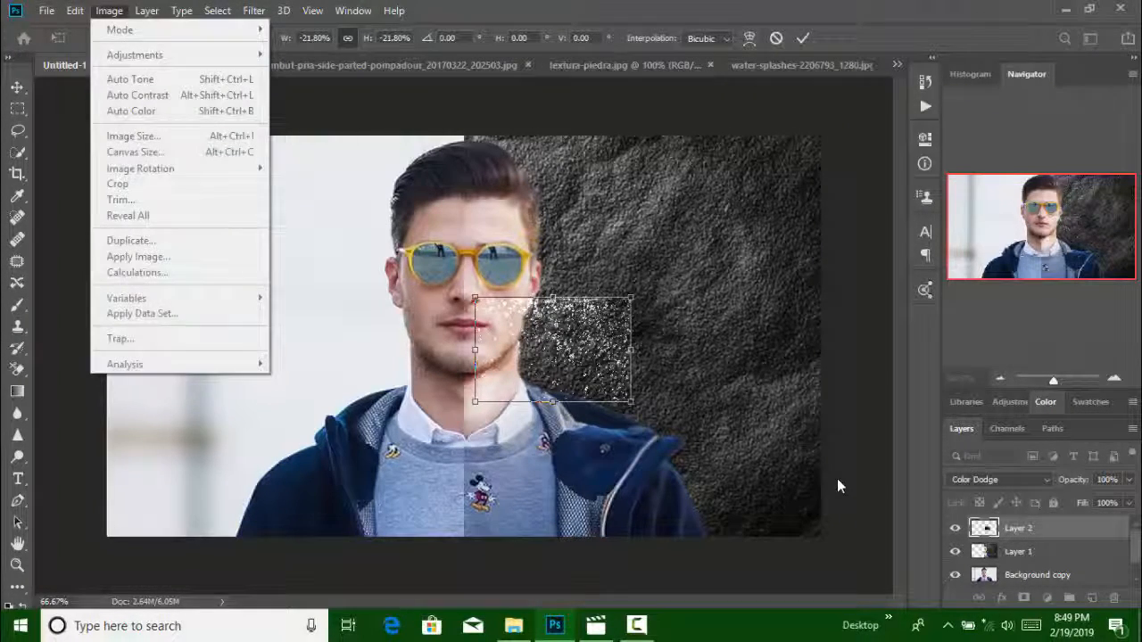
pyautogui.press('Escape')
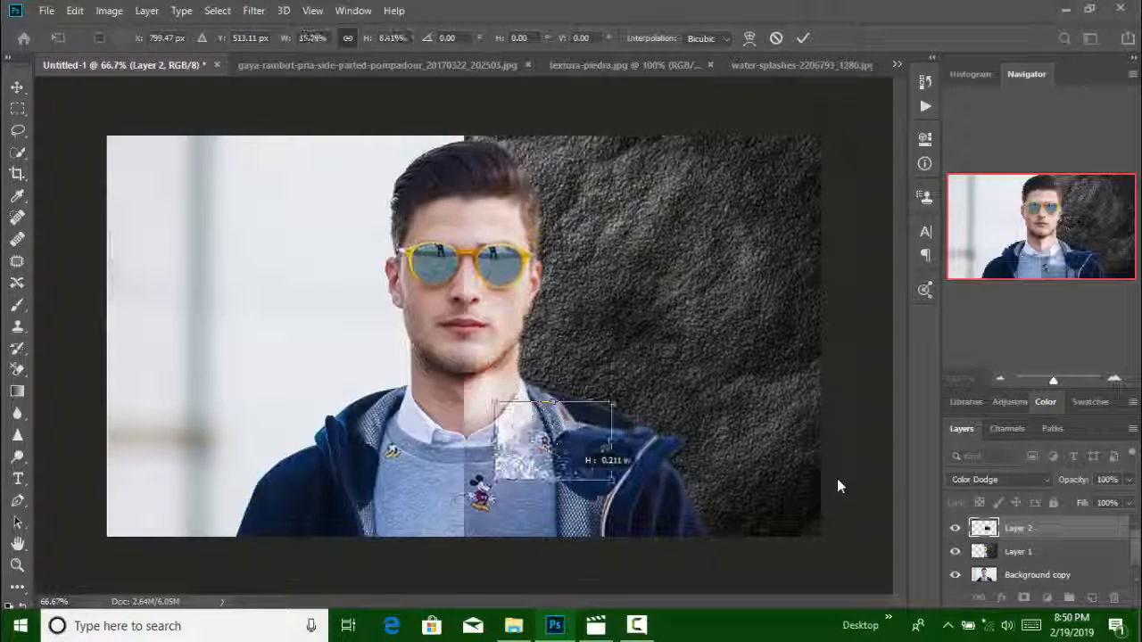
# Stretch the flipped water-splash layer over the whole canvas at -99.92% width and -84.31% height
pyautogui.moveTo(553, 480); pyautogui.dragTo(553, 488)
pyautogui.moveTo(618, 444); pyautogui.dragTo(167, 453)
pyautogui.moveTo(314, 367); pyautogui.dragTo(254, 167)
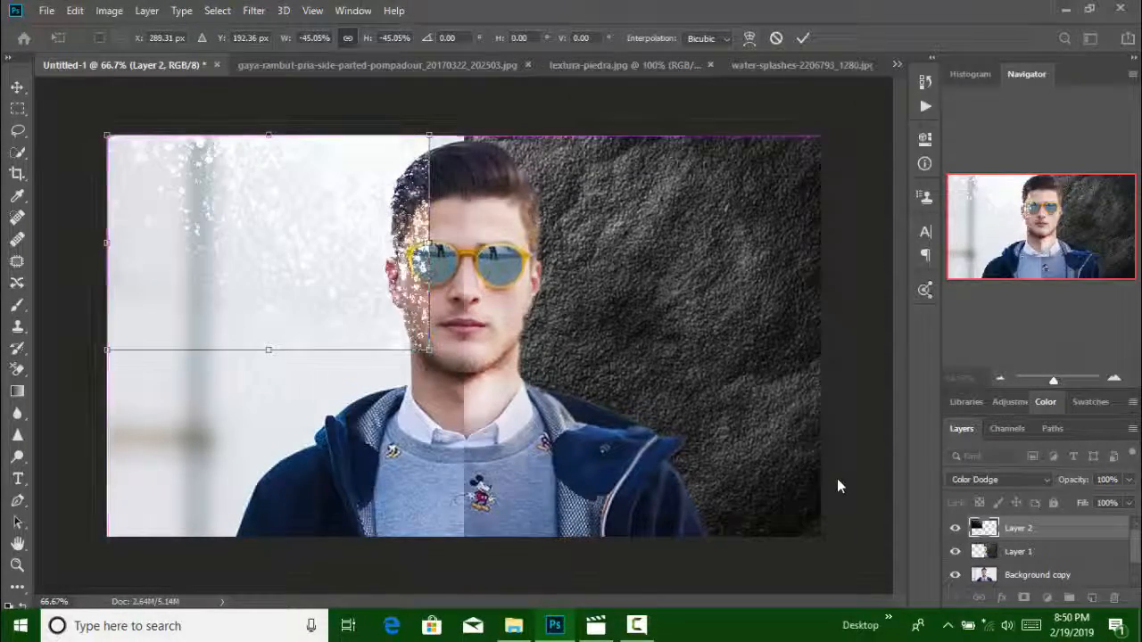
pyautogui.moveTo(429, 243); pyautogui.dragTo(822, 253)
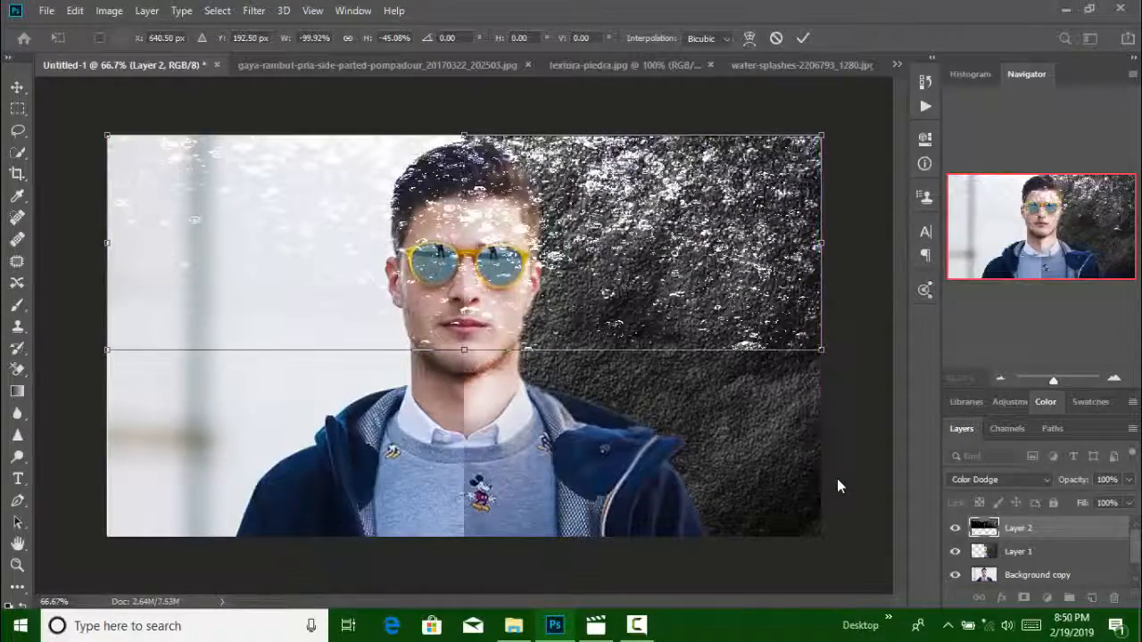
pyautogui.moveTo(464, 349); pyautogui.dragTo(464, 535)
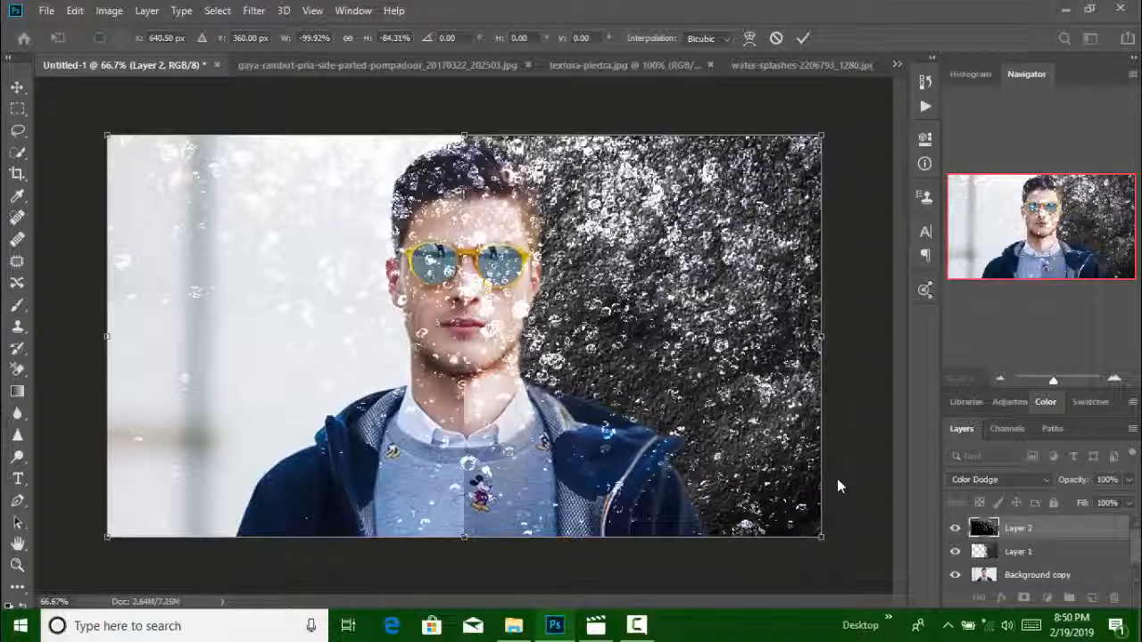
# Undo the last height stretch and apply the transform to the water-splash layer
pyautogui.hotkey('ctrl', 'z')
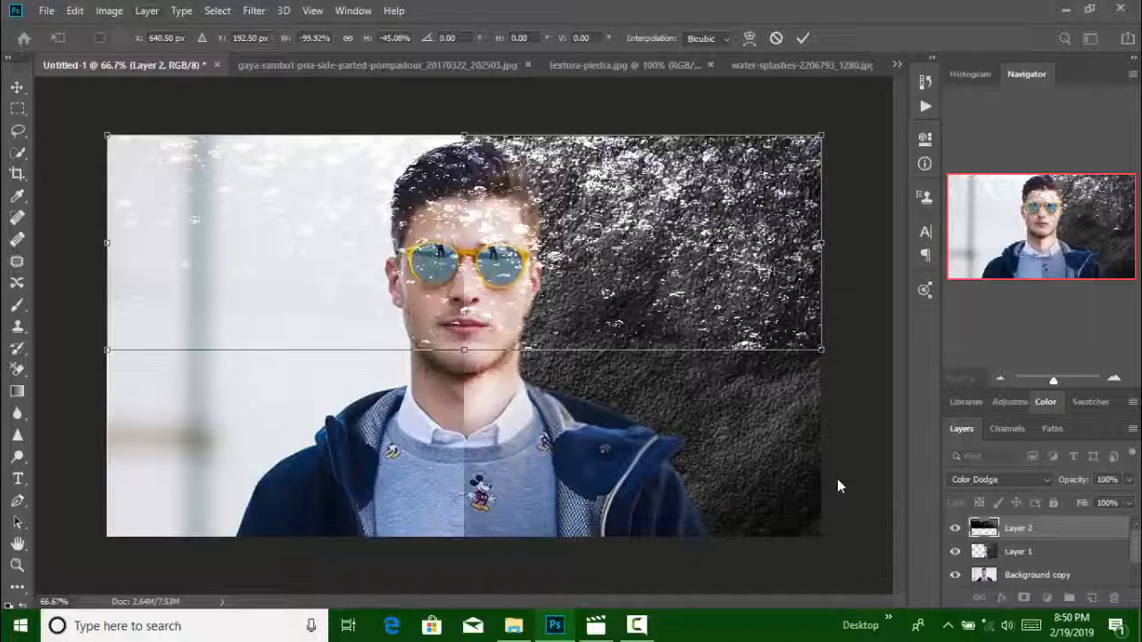
pyautogui.hotkey('alt', 'i')
pyautogui.press('Escape')
pyautogui.press('Return')
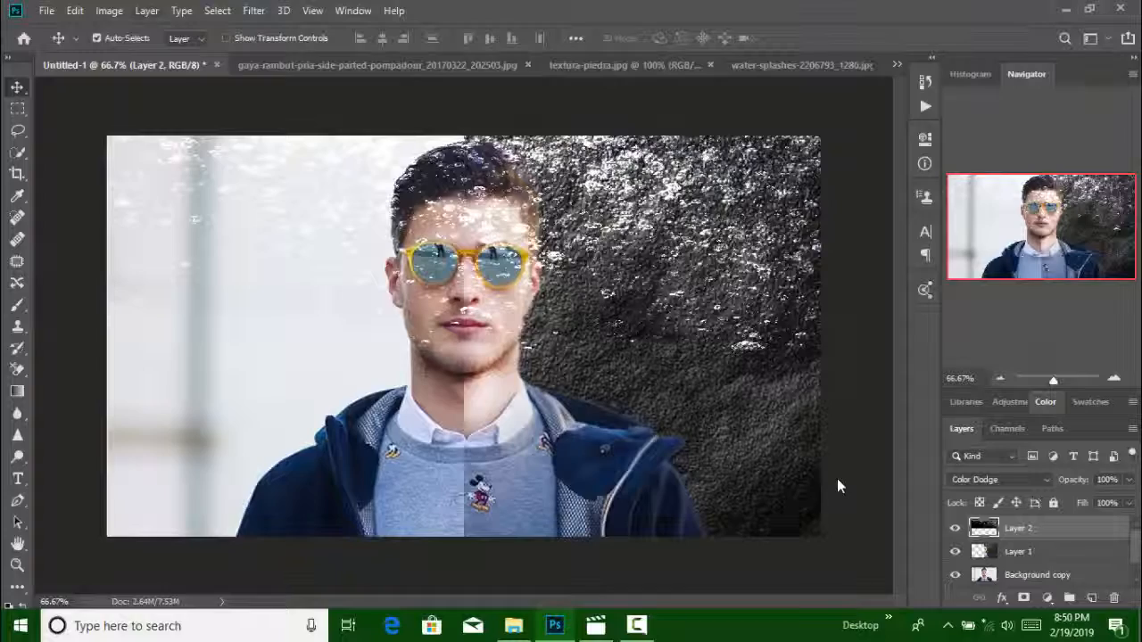
pyautogui.hotkey('alt', 'i')
pyautogui.press('Down')
pyautogui.press('Down')
pyautogui.press('Down')
pyautogui.press('Down')
pyautogui.press('Down')
pyautogui.press('Down')
pyautogui.press('Down')
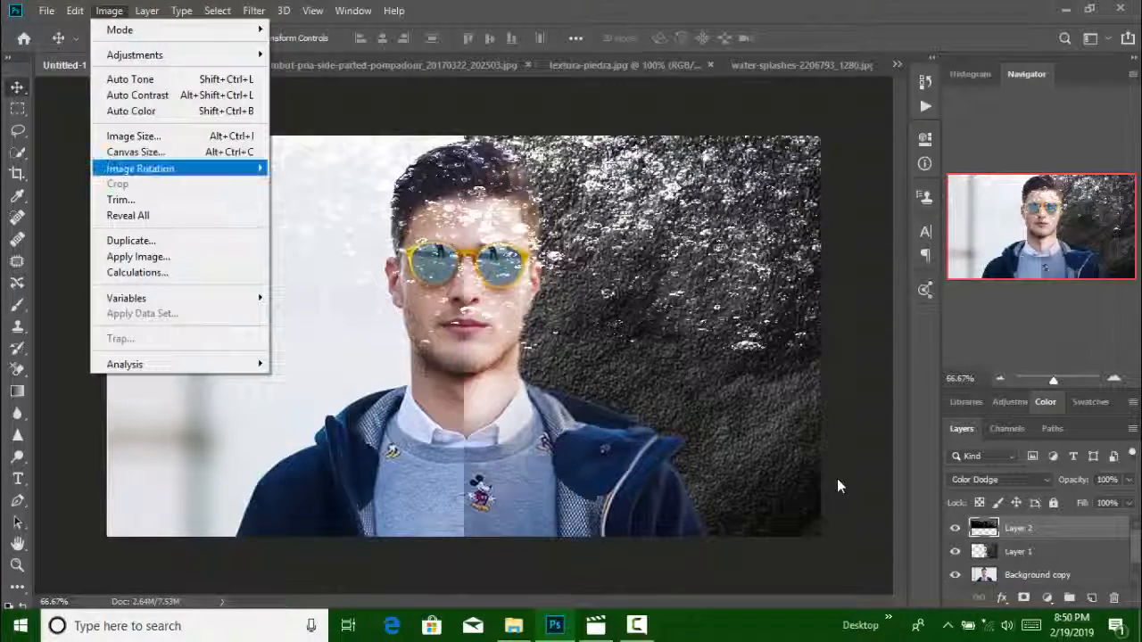
pyautogui.press('Right')
pyautogui.press('Down')
pyautogui.press('Down')
pyautogui.press('Escape')
pyautogui.press('Escape')
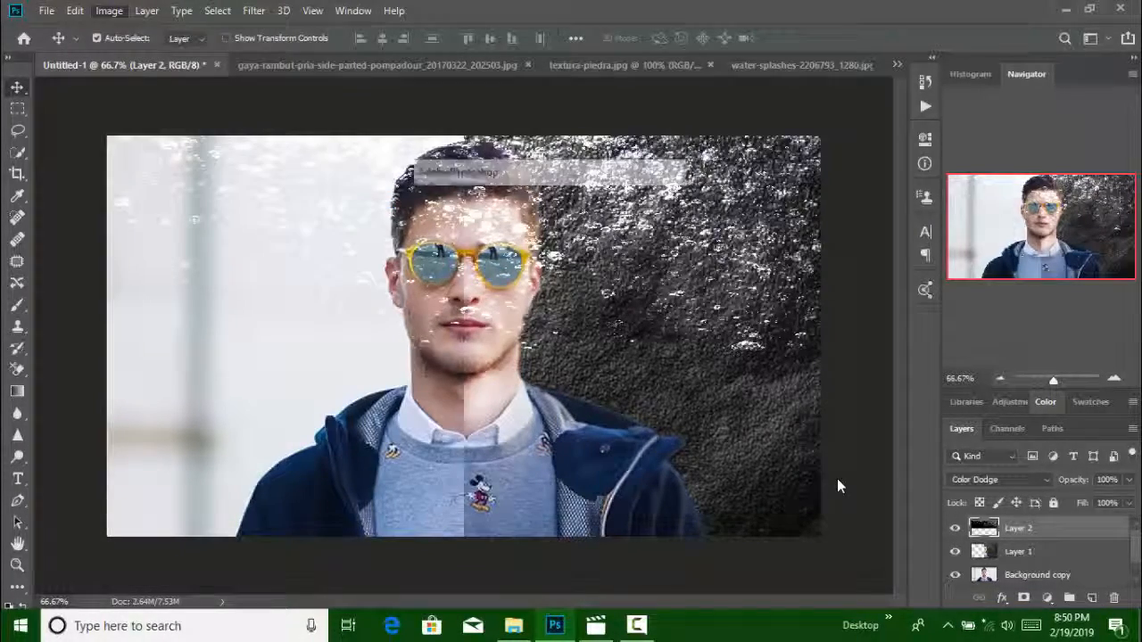
pyautogui.press('Return')
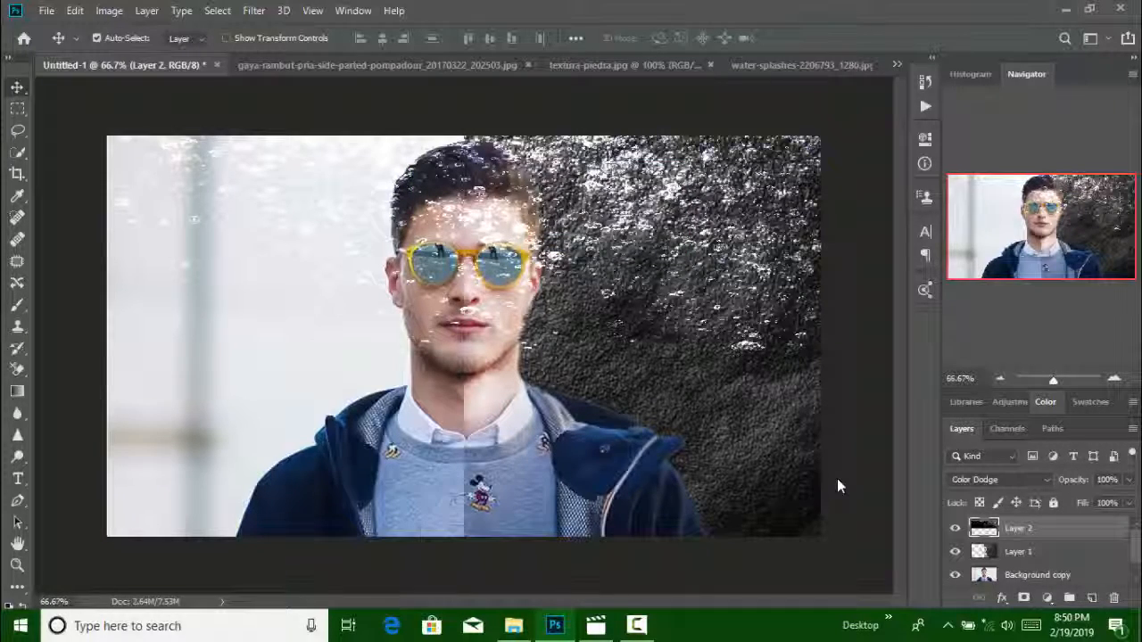
# Flip and scale the water-splash layer to -100.08% width and -186.75% height so it exactly fills the canvas
pyautogui.moveTo(676, 211); pyautogui.dragTo(676, 318)
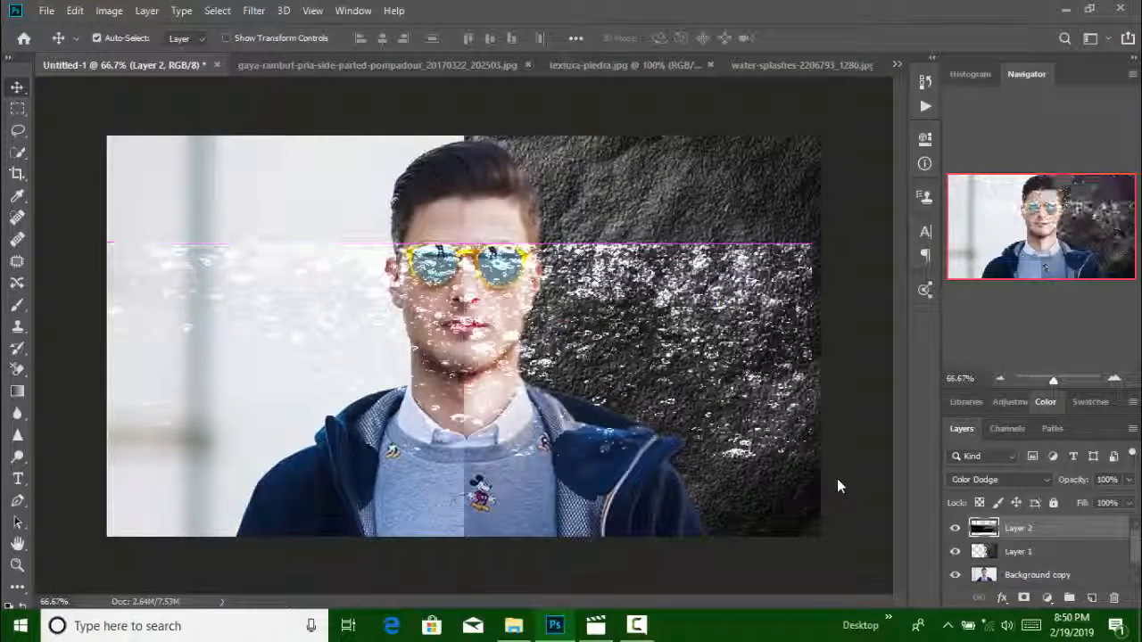
pyautogui.hotkey('ctrl', 't')
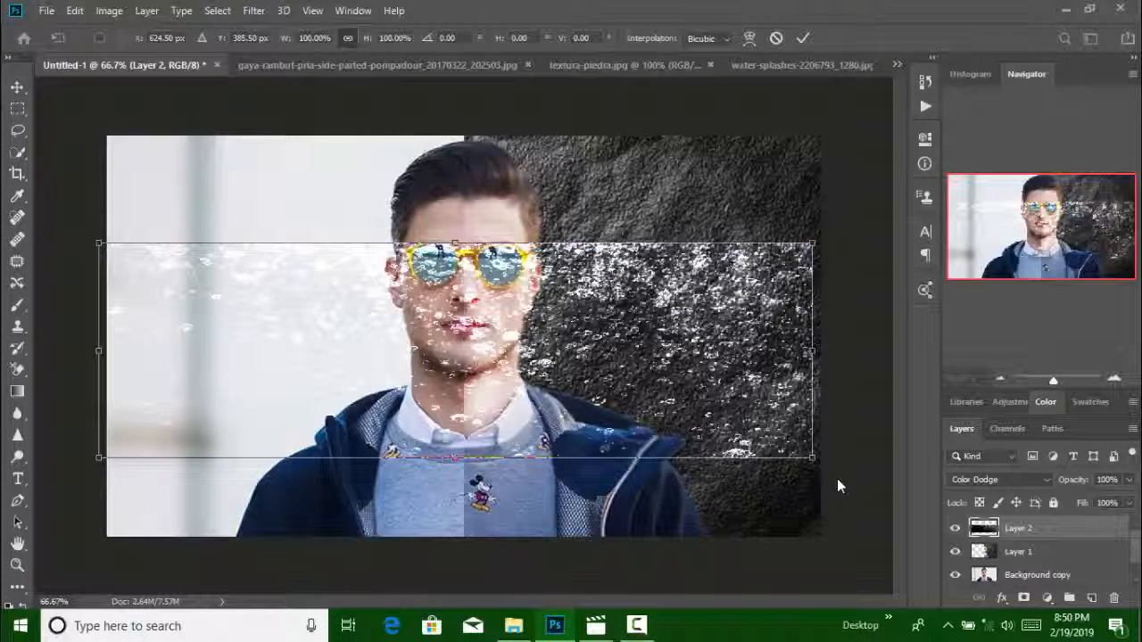
pyautogui.moveTo(455, 458)
pyautogui.mouseDown()
pyautogui.moveTo(462, 201)
pyautogui.moveTo(483, 146)
pyautogui.moveTo(294, 204)
pyautogui.moveTo(246, 195)
pyautogui.mouseUp()
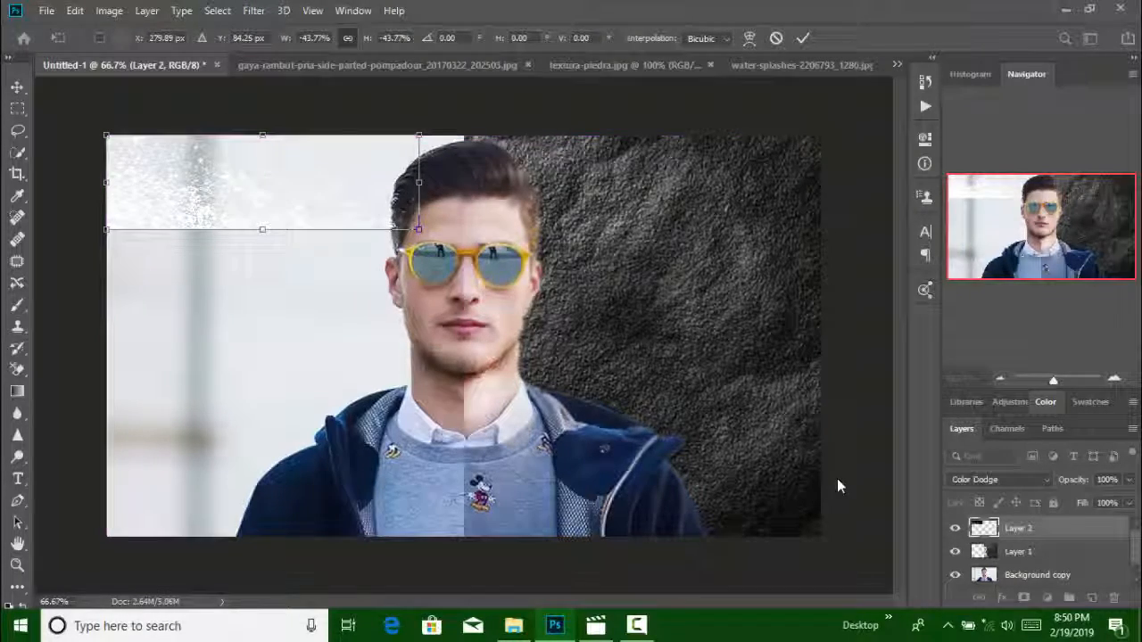
pyautogui.moveTo(419, 183); pyautogui.dragTo(820, 183)
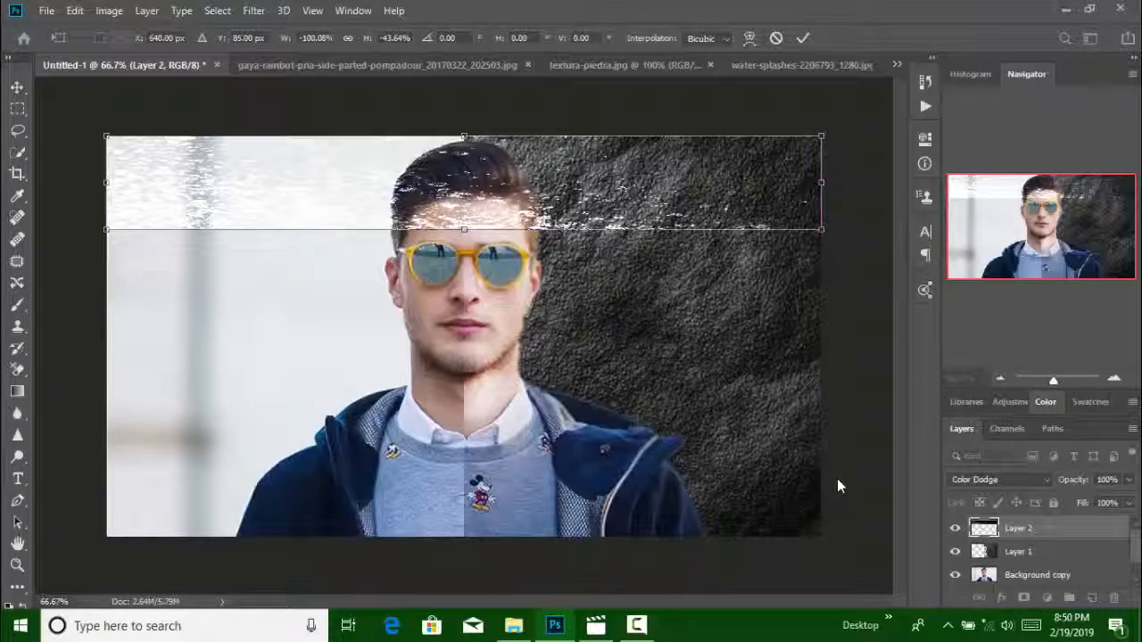
pyautogui.moveTo(464, 230); pyautogui.dragTo(464, 536)
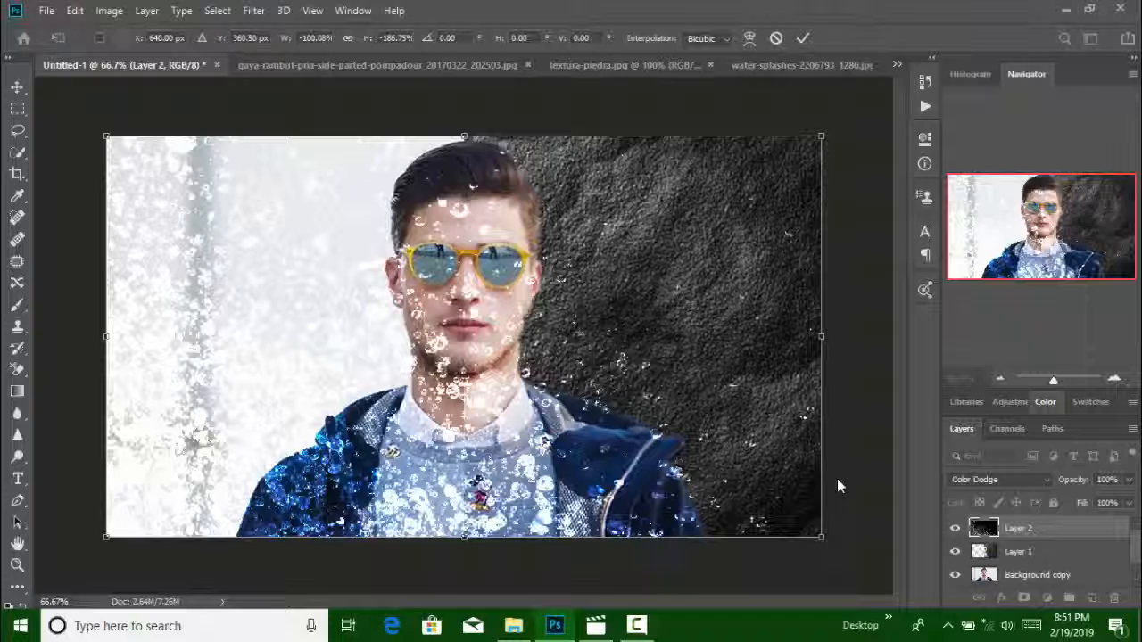
pyautogui.press('Return')
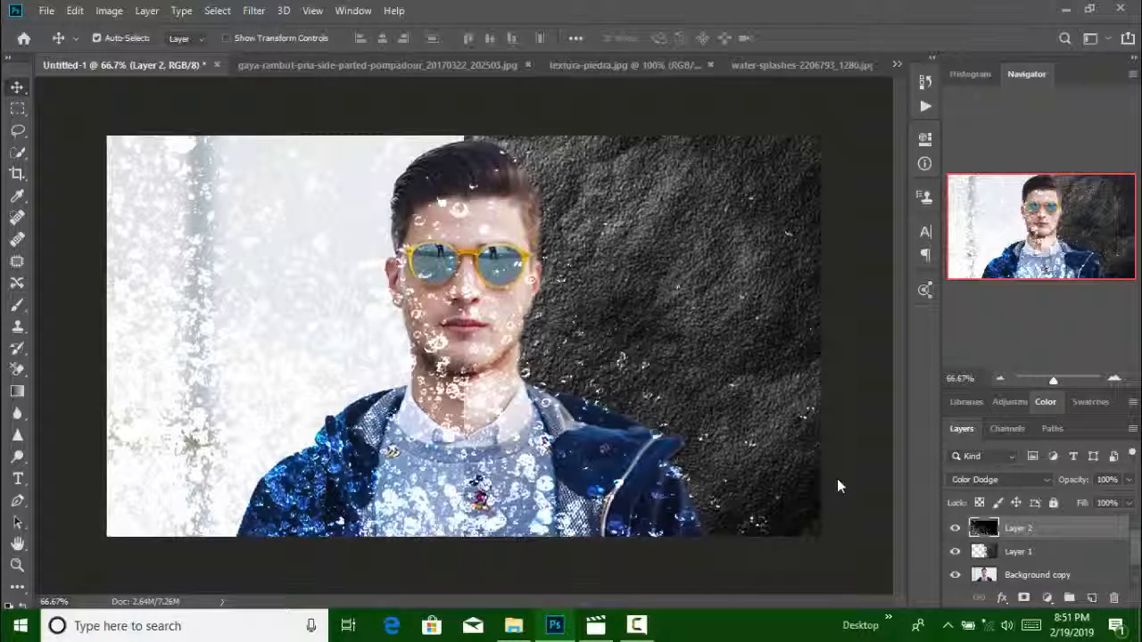